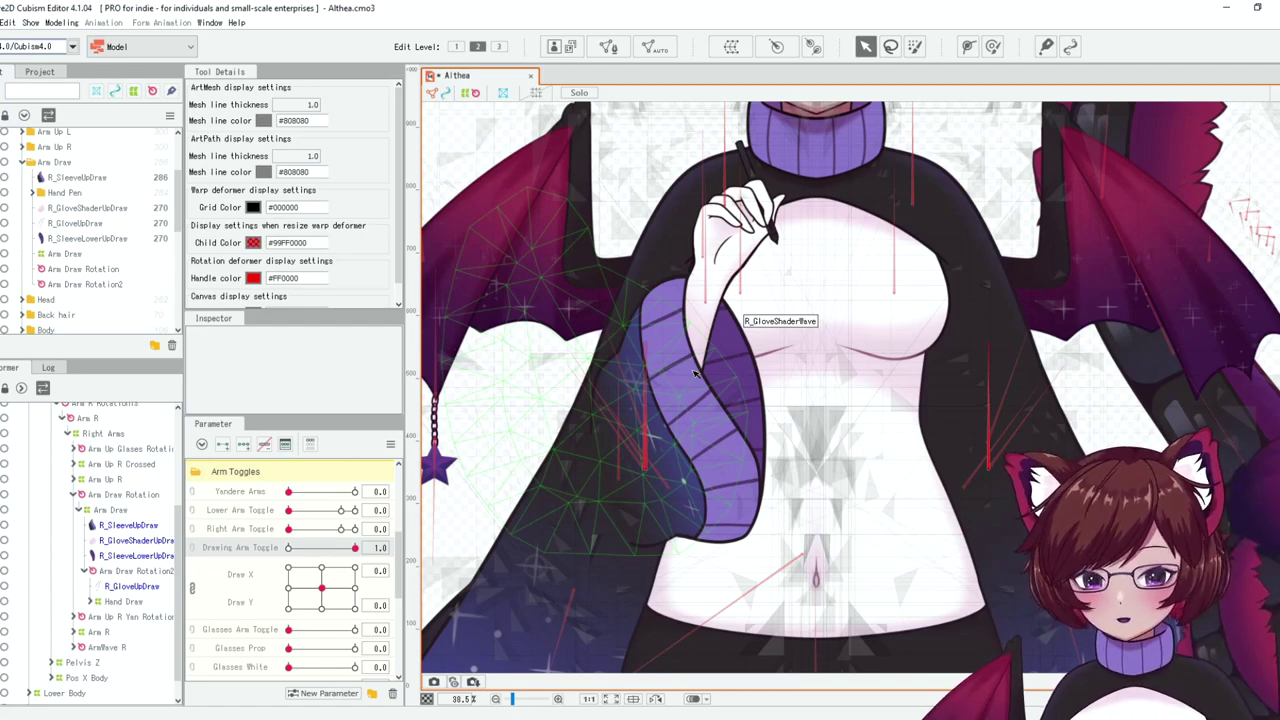
# Undo the Drawing Arm Toggle change, set Right Arm Toggle to 1, and move Draw X/Y upper right.
pyautogui.hotkey('ctrl', 'z')
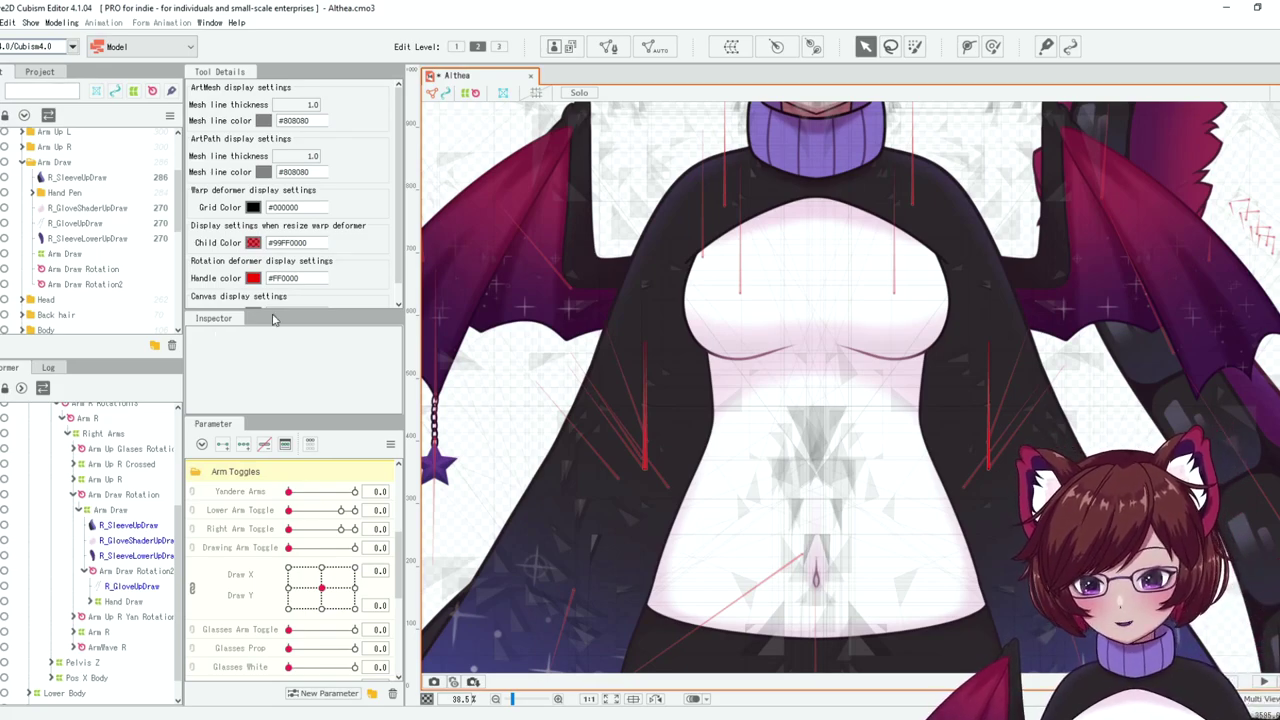
pyautogui.hotkey('ctrl', '-')
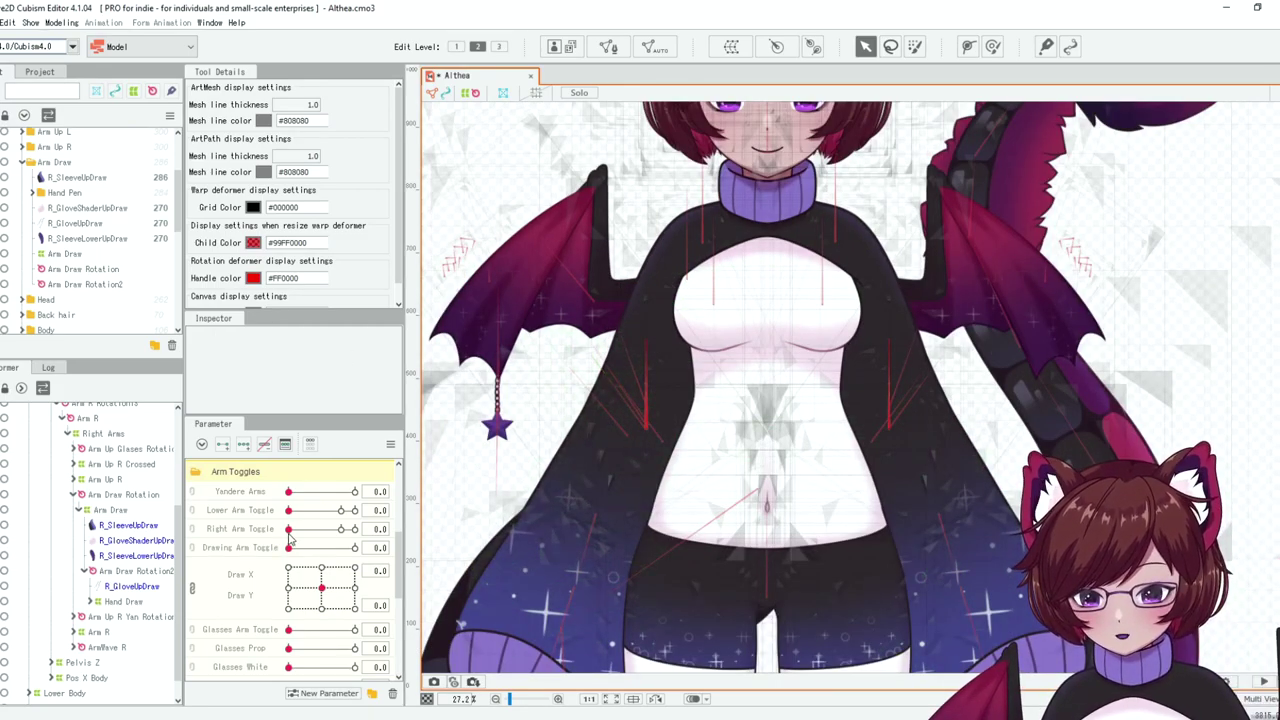
pyautogui.moveTo(288, 530)
pyautogui.mouseDown()
pyautogui.moveTo(355, 530)
pyautogui.moveTo(355, 548)
pyautogui.mouseUp()
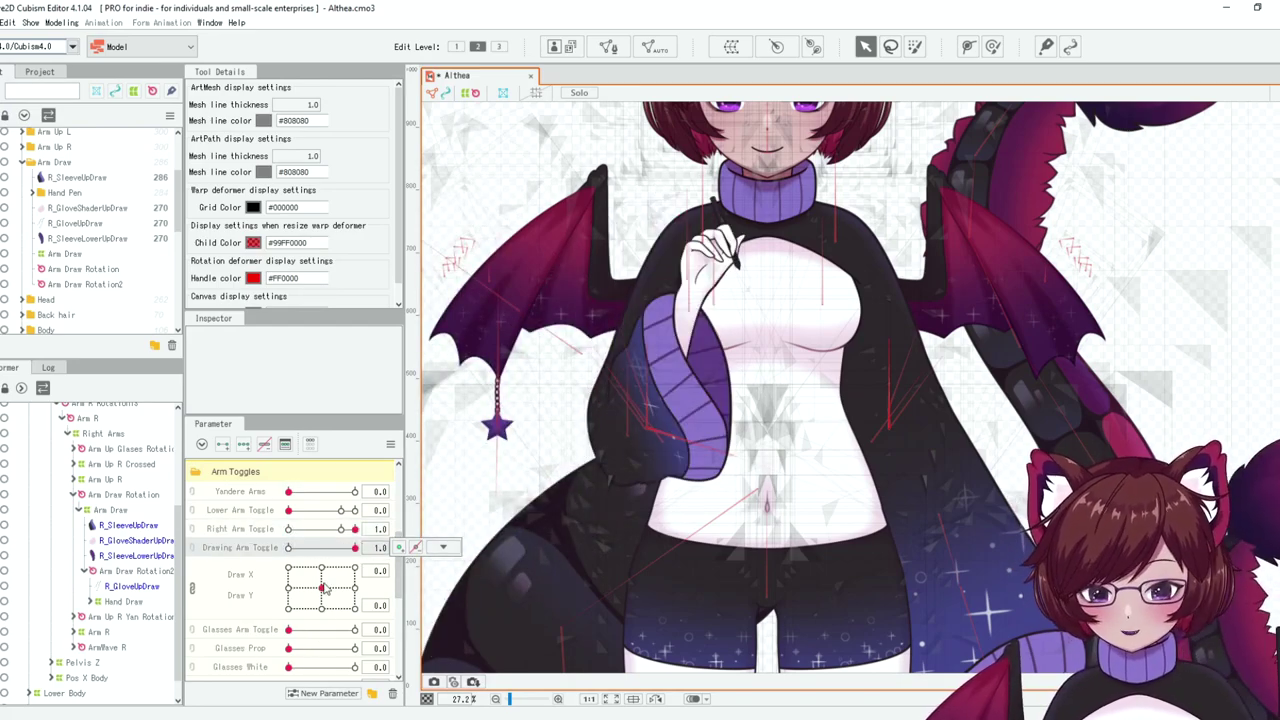
pyautogui.moveTo(323, 588)
pyautogui.mouseDown()
pyautogui.moveTo(290, 570)
pyautogui.moveTo(353, 572)
pyautogui.moveTo(320, 590)
pyautogui.moveTo(300, 575)
pyautogui.mouseUp()
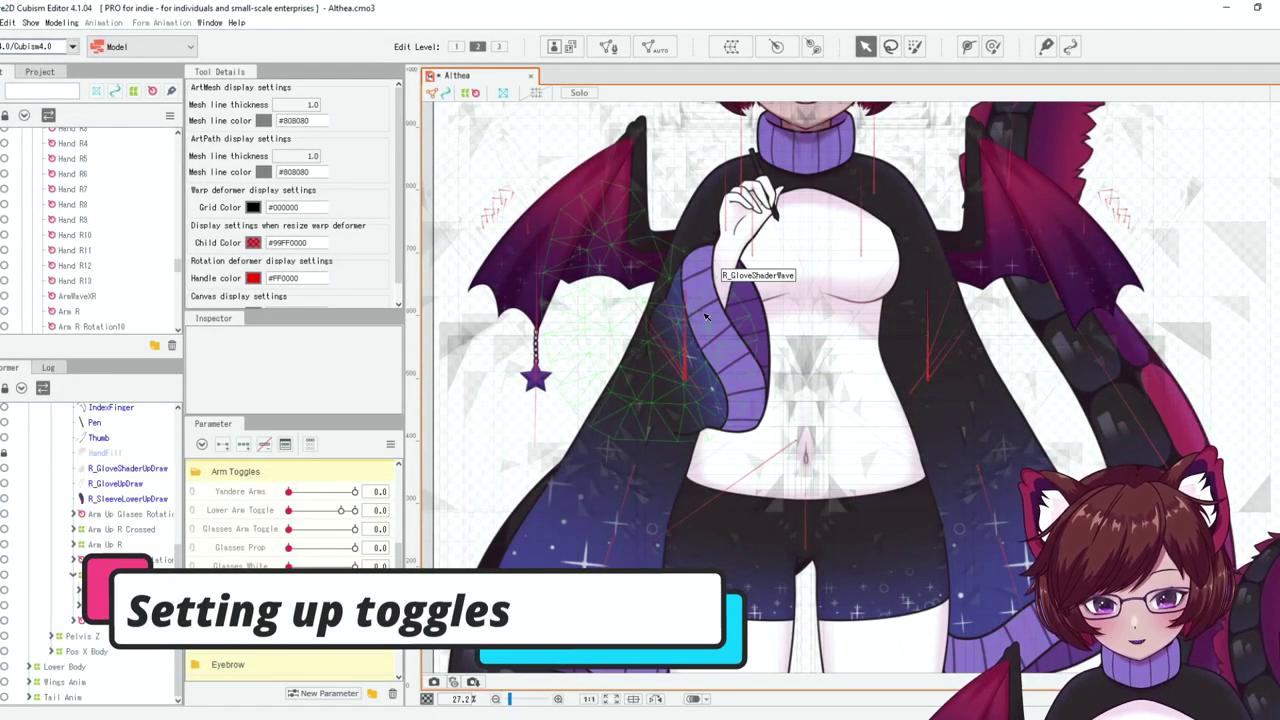
# Create parameter 'Right Arm Disappear' with ID RightArmDisappear, minimum 0 and maximum 1.
pyautogui.scroll(-2, 897, 436)
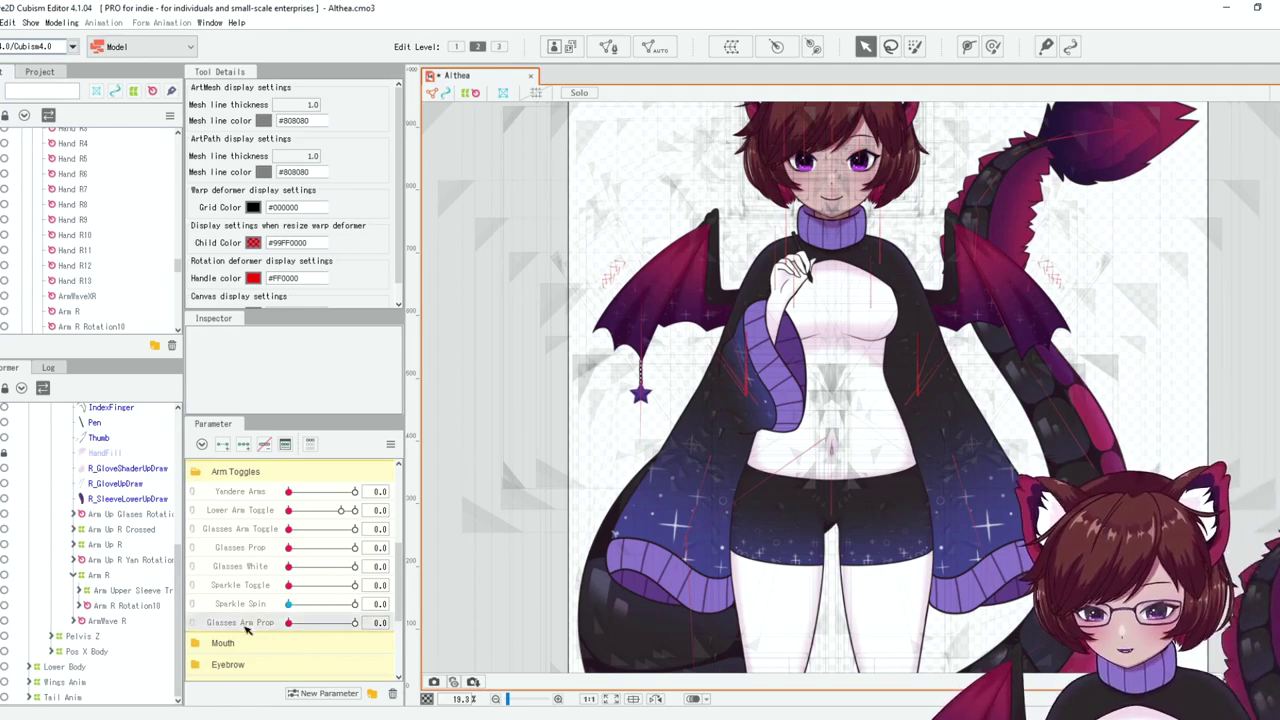
pyautogui.click(323, 693)
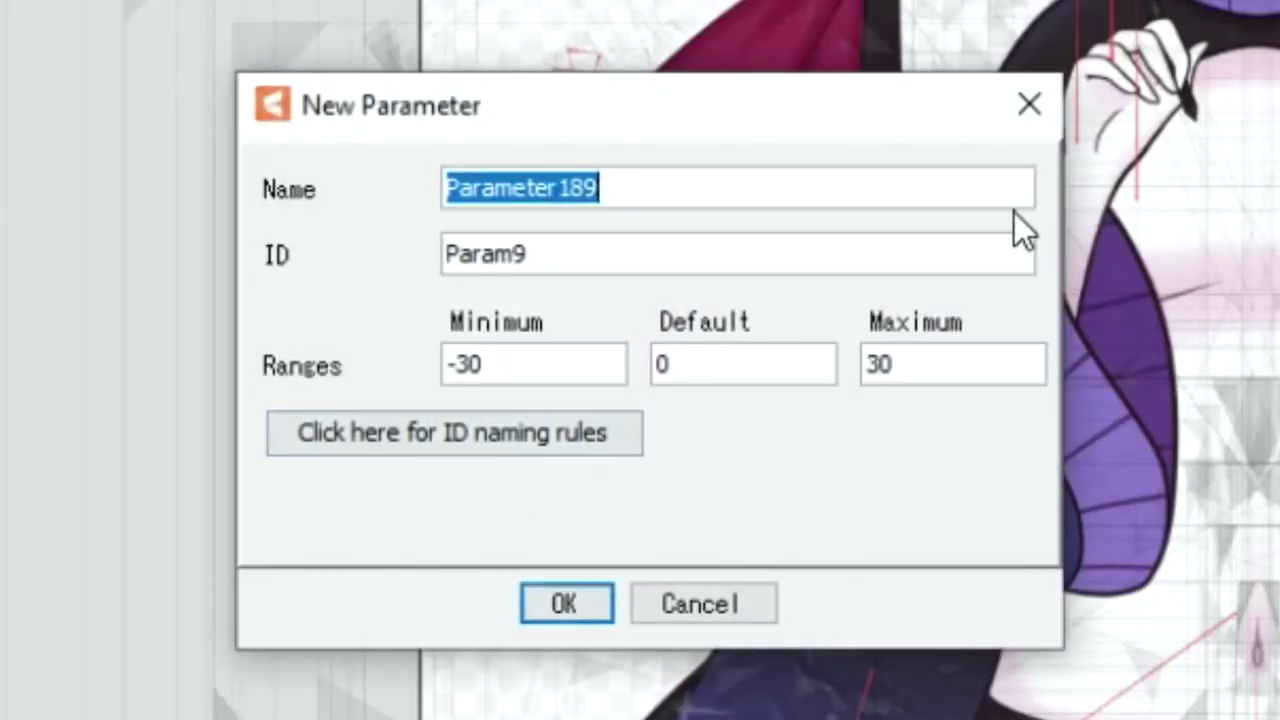
pyautogui.write('Right Arm Disappear')
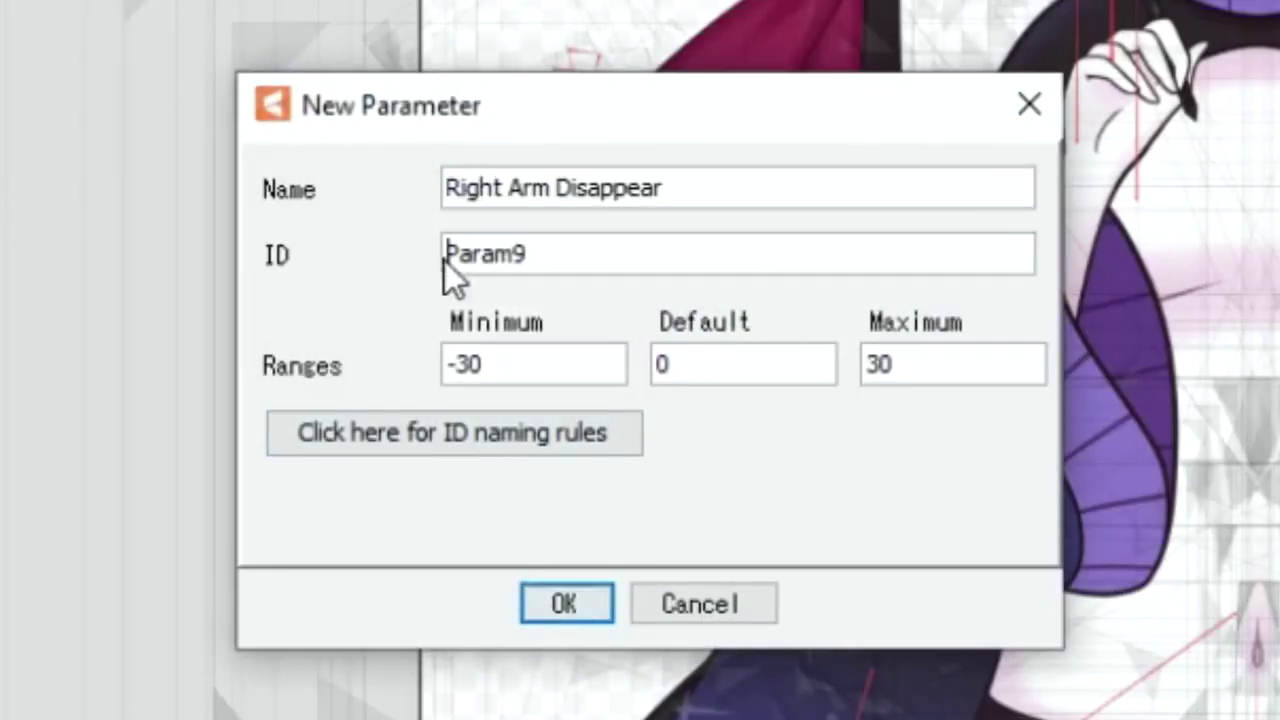
pyautogui.moveTo(445, 258); pyautogui.dragTo(549, 252)
pyautogui.write('RightArmDisappear')
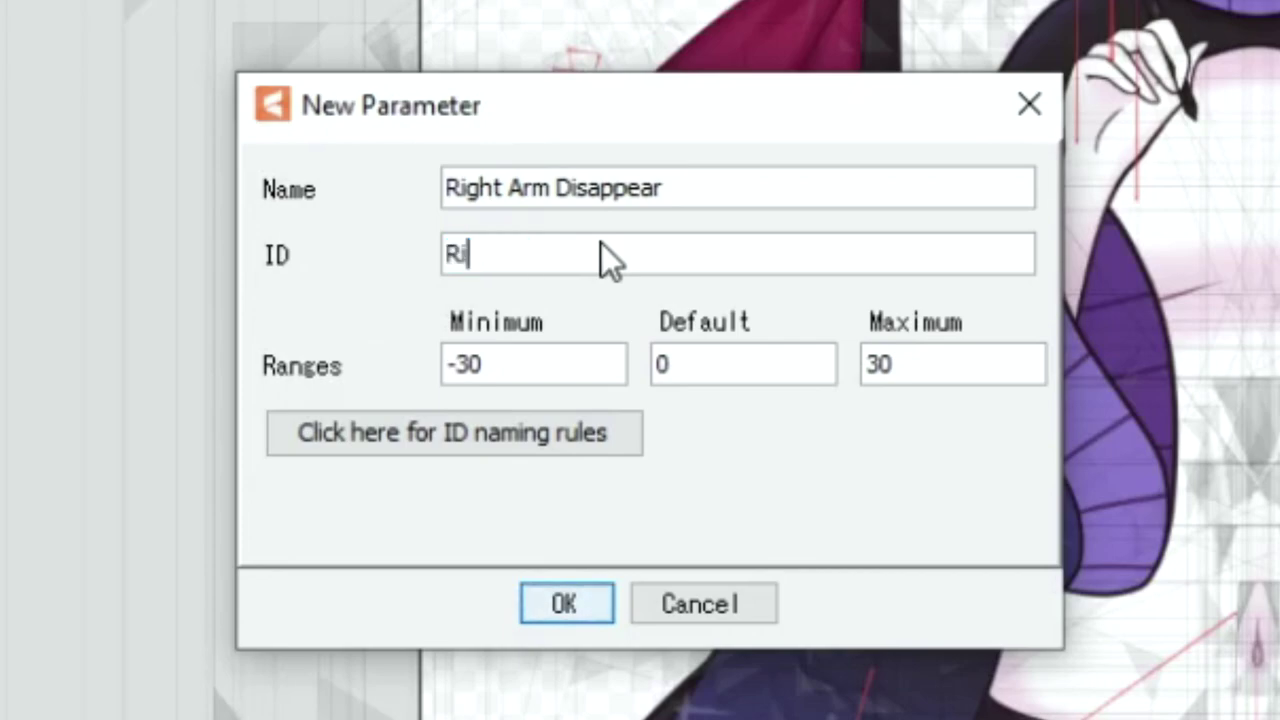
pyautogui.write('s')
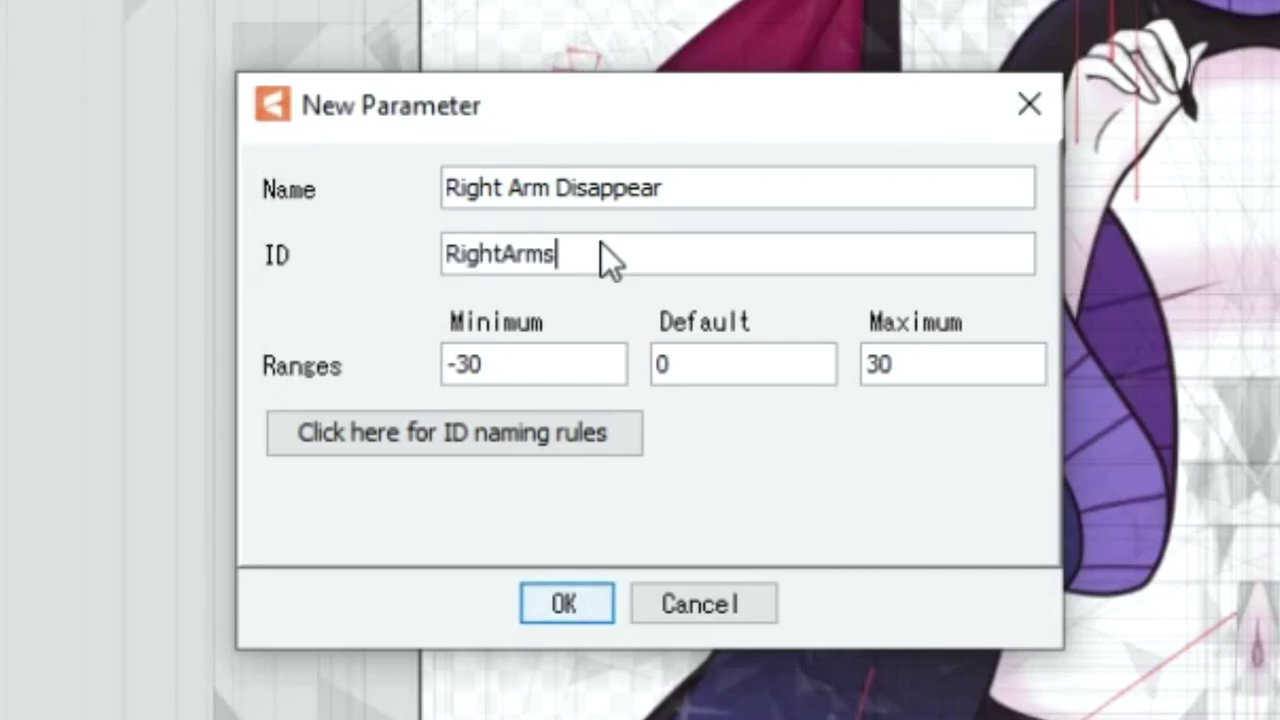
pyautogui.press('BackSpace')
pyautogui.write('Disappear')
pyautogui.press('Tab')
pyautogui.write('0')
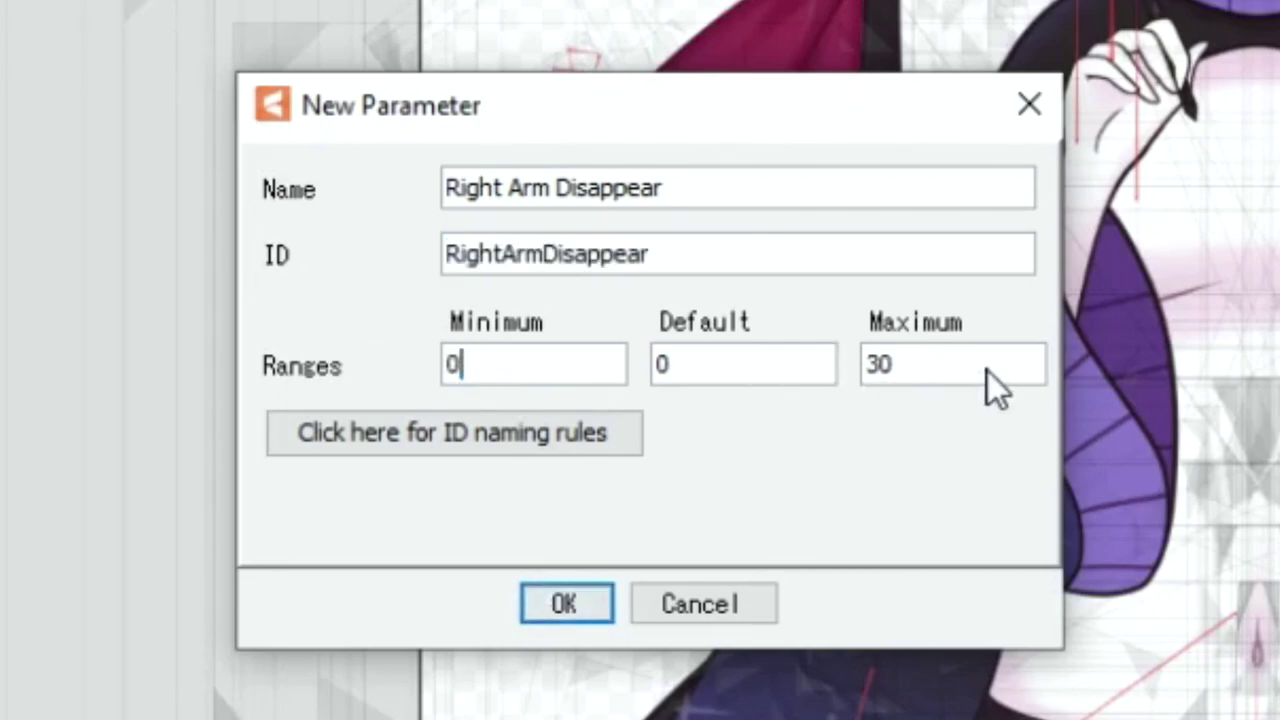
pyautogui.click(986, 380)
pyautogui.doubleClick(934, 378)
pyautogui.write('1')
pyautogui.click(566, 604)
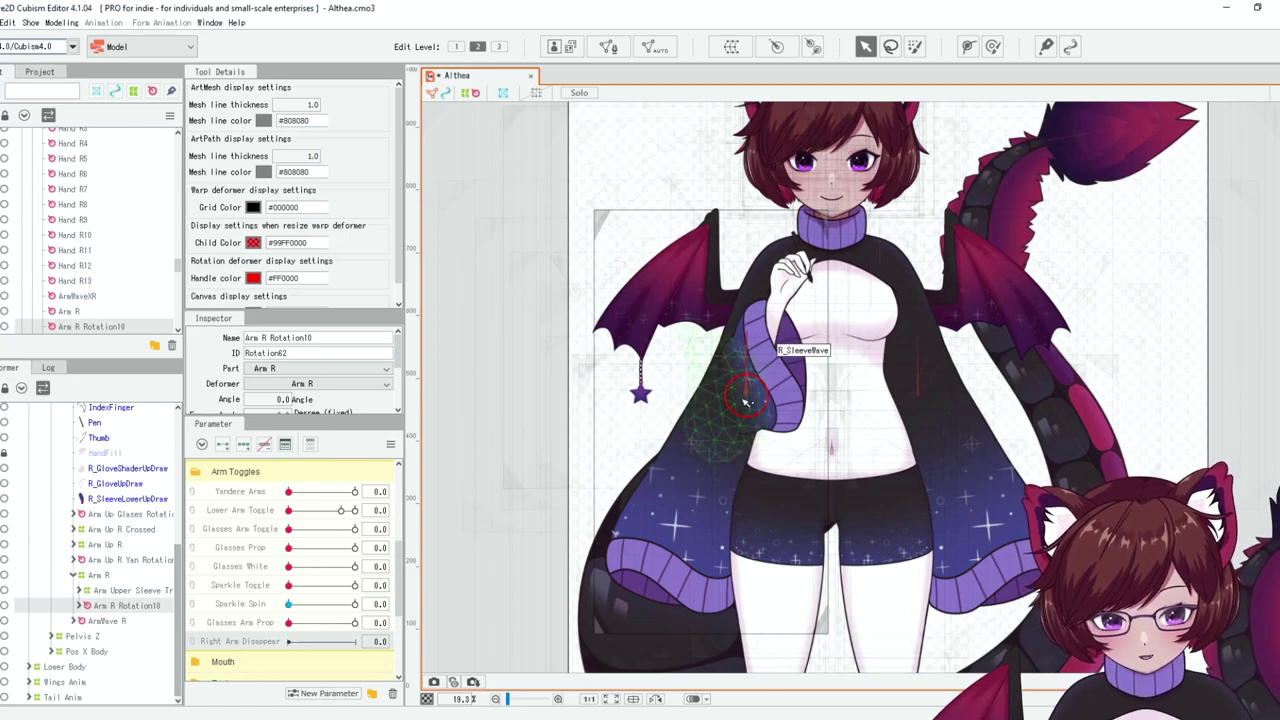
# Create a warp deformer named 'Lower Arm R Disappear' around the lower right sleeve.
pyautogui.moveTo(745, 395); pyautogui.dragTo(620, 403)
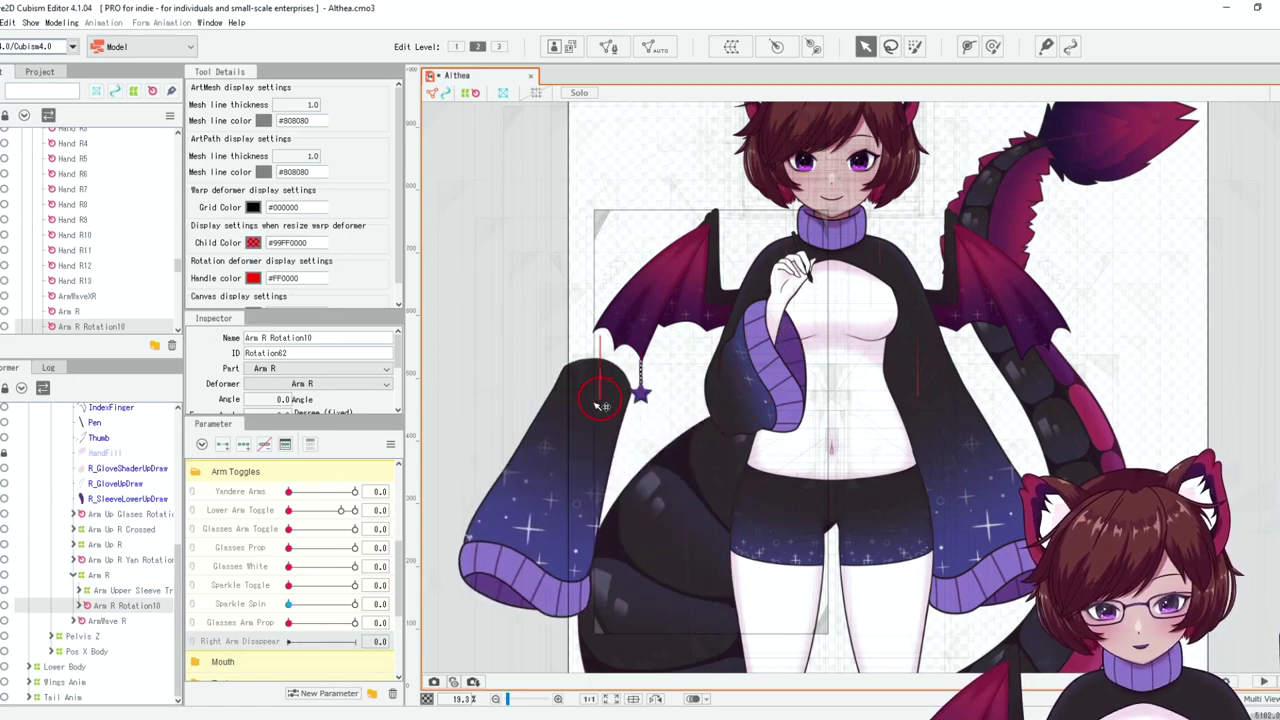
pyautogui.hotkey('ctrl', 'z')
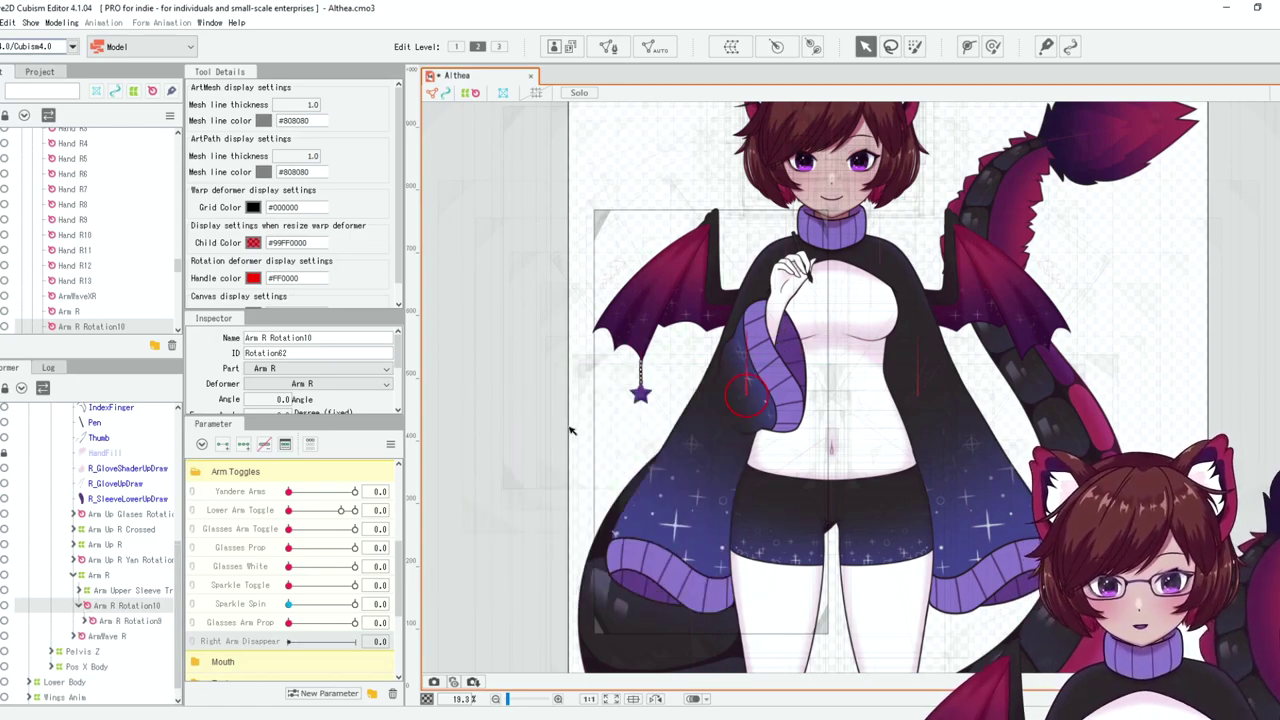
pyautogui.click(731, 45)
pyautogui.click(731, 45)
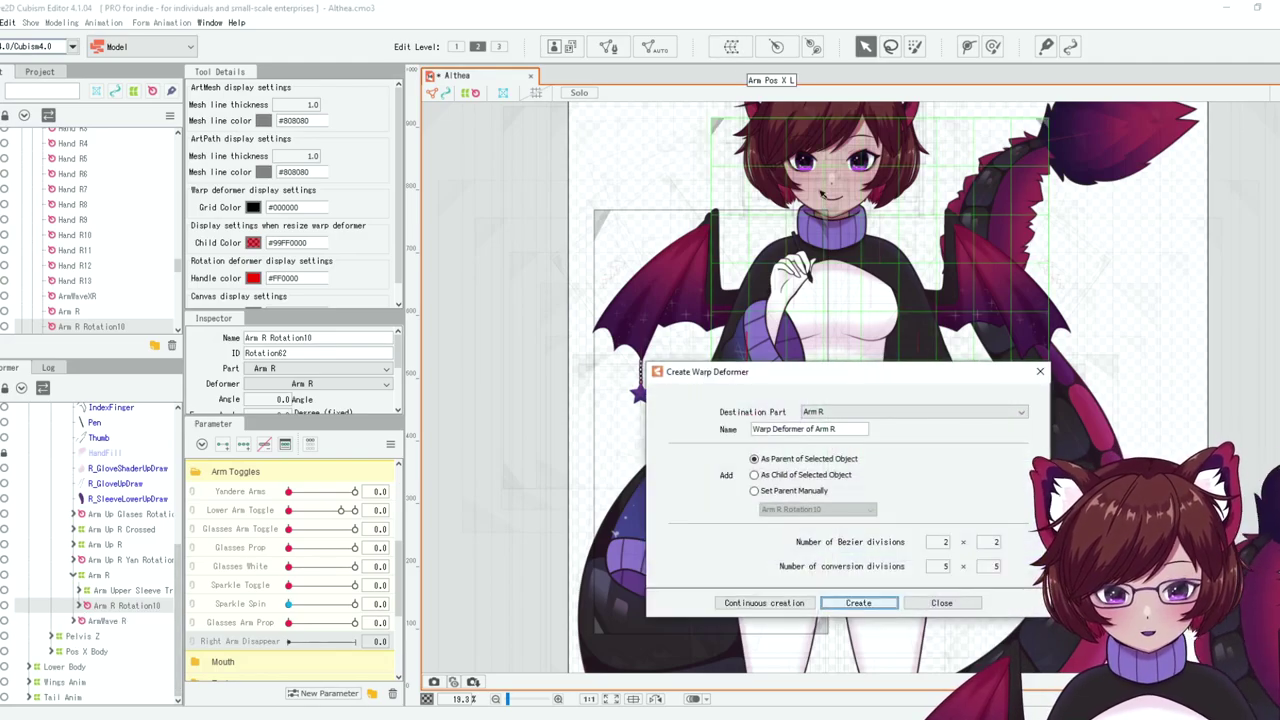
pyautogui.write('Arm')
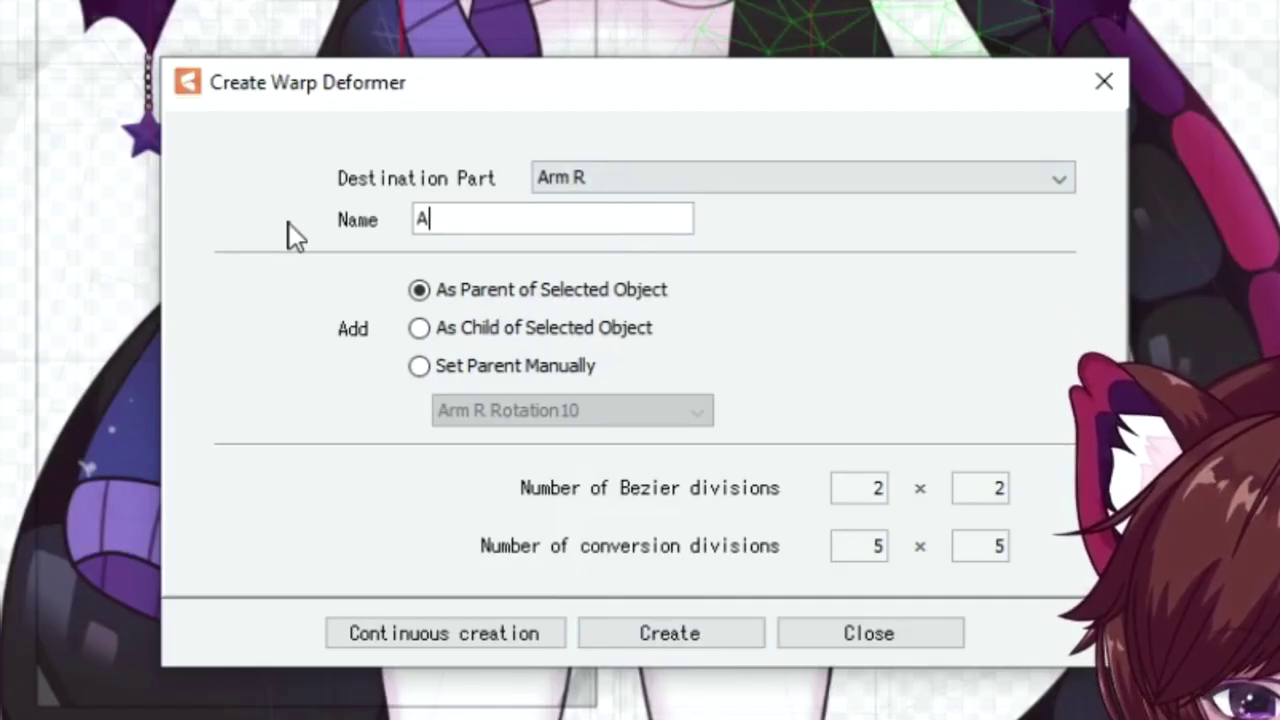
pyautogui.press('BackSpace')
pyautogui.press('BackSpace')
pyautogui.press('BackSpace')
pyautogui.write('Lower Arm')
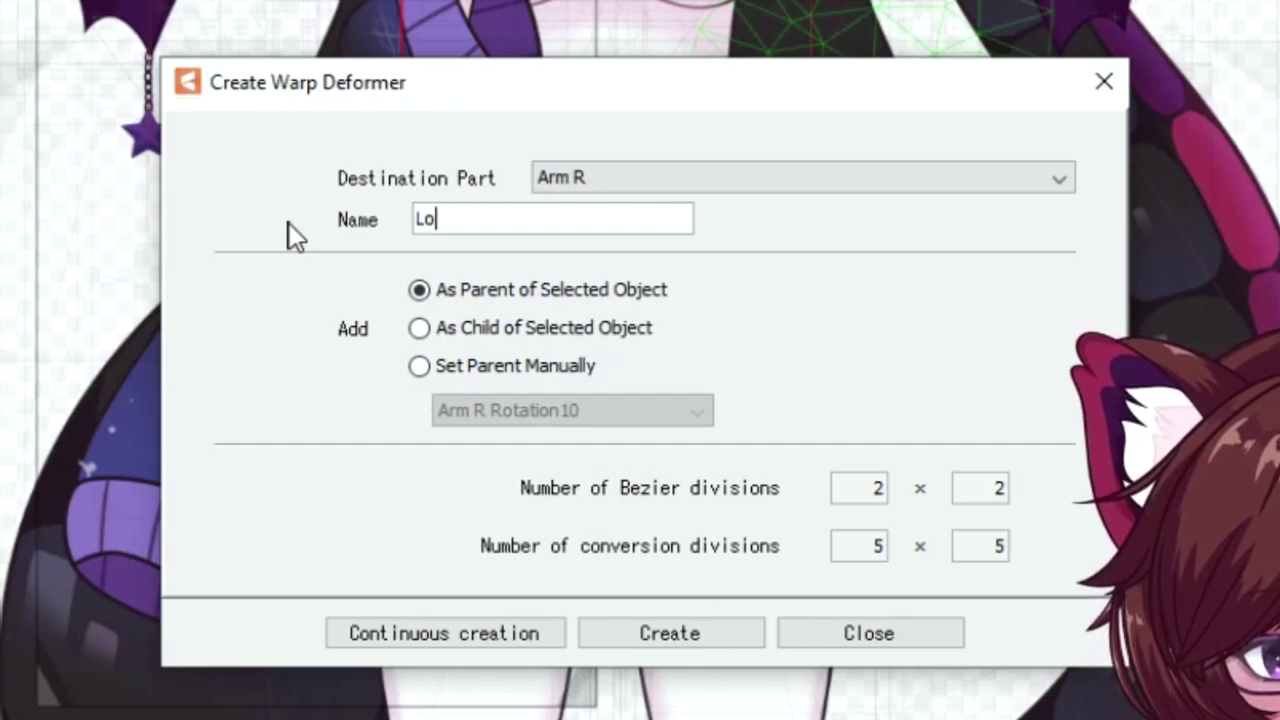
pyautogui.press('BackSpace')
pyautogui.press('BackSpace')
pyautogui.write('t')
pyautogui.press('BackSpace')
pyautogui.write('rm ')
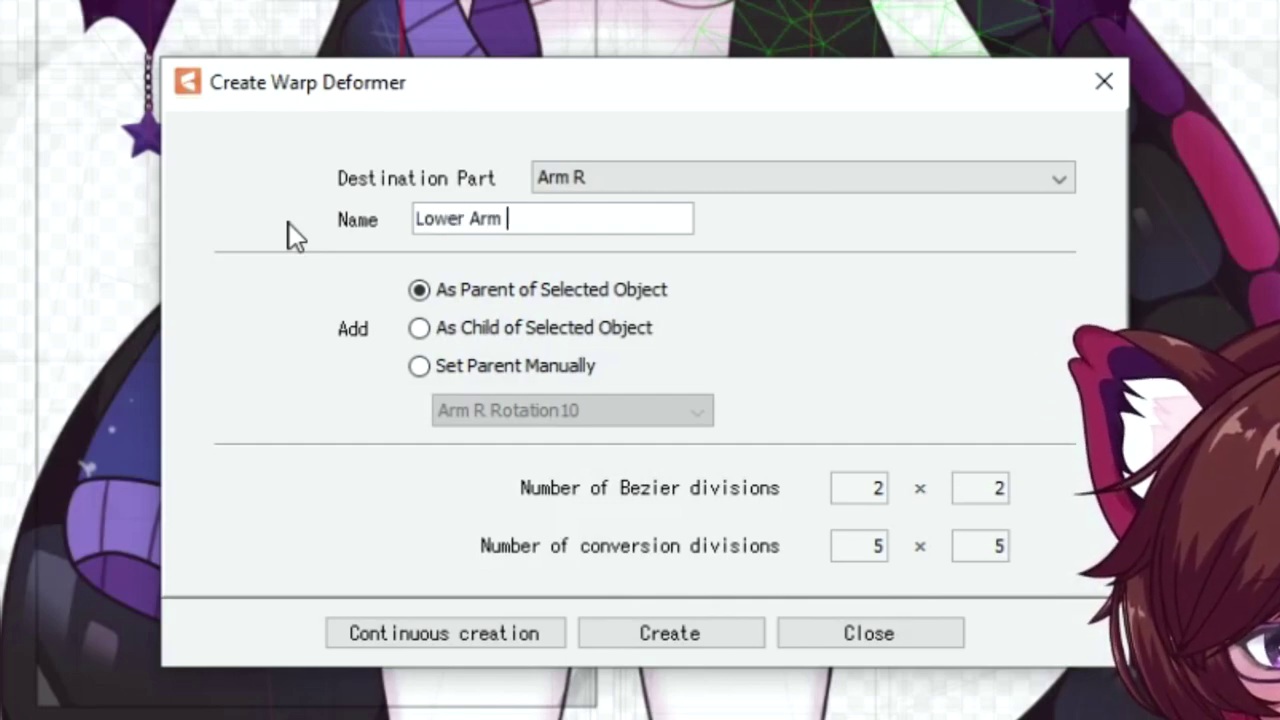
pyautogui.write('R Disappear')
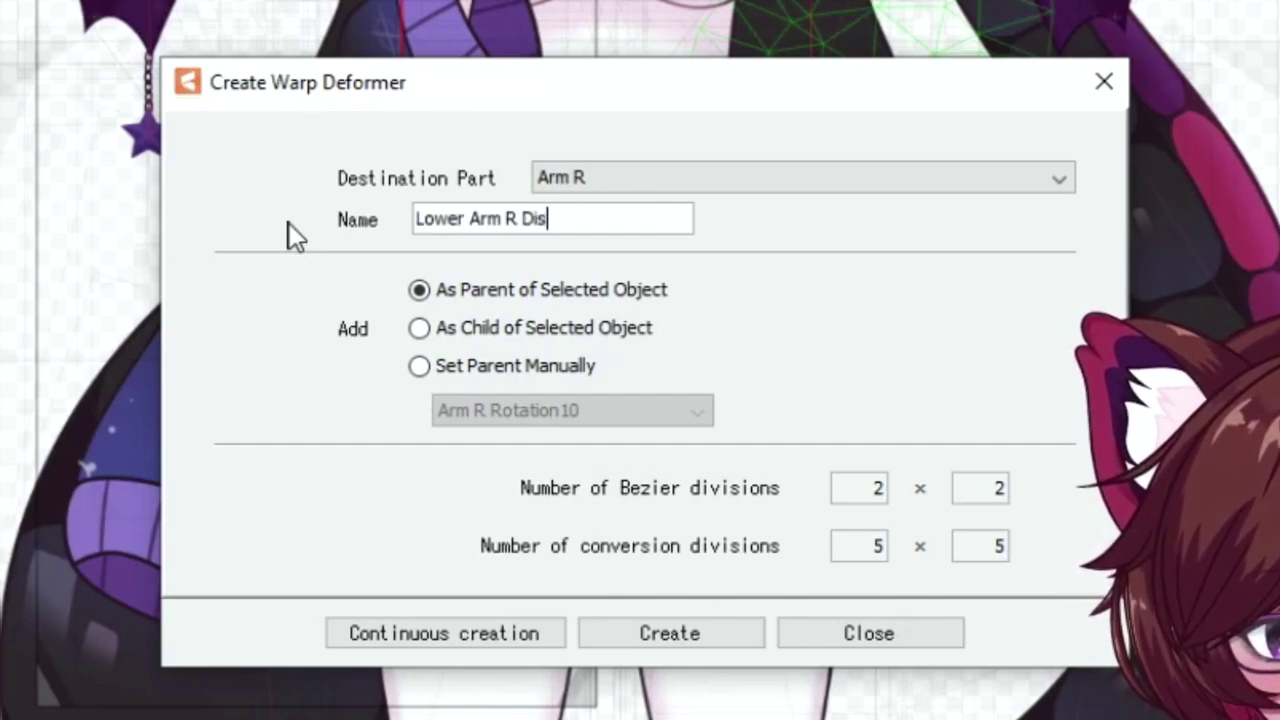
pyautogui.click(671, 635)
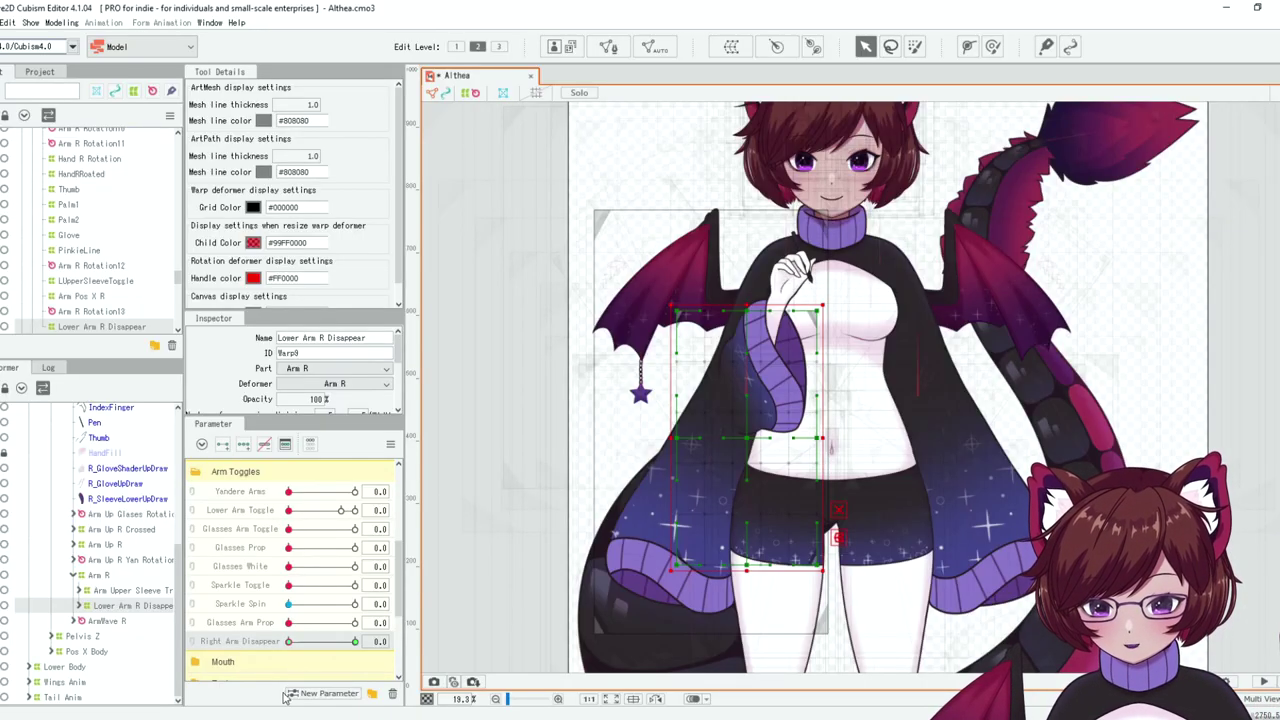
# At Right Arm Disappear 1, set the deformer's opacity to 0%.
pyautogui.moveTo(287, 642); pyautogui.dragTo(356, 642)
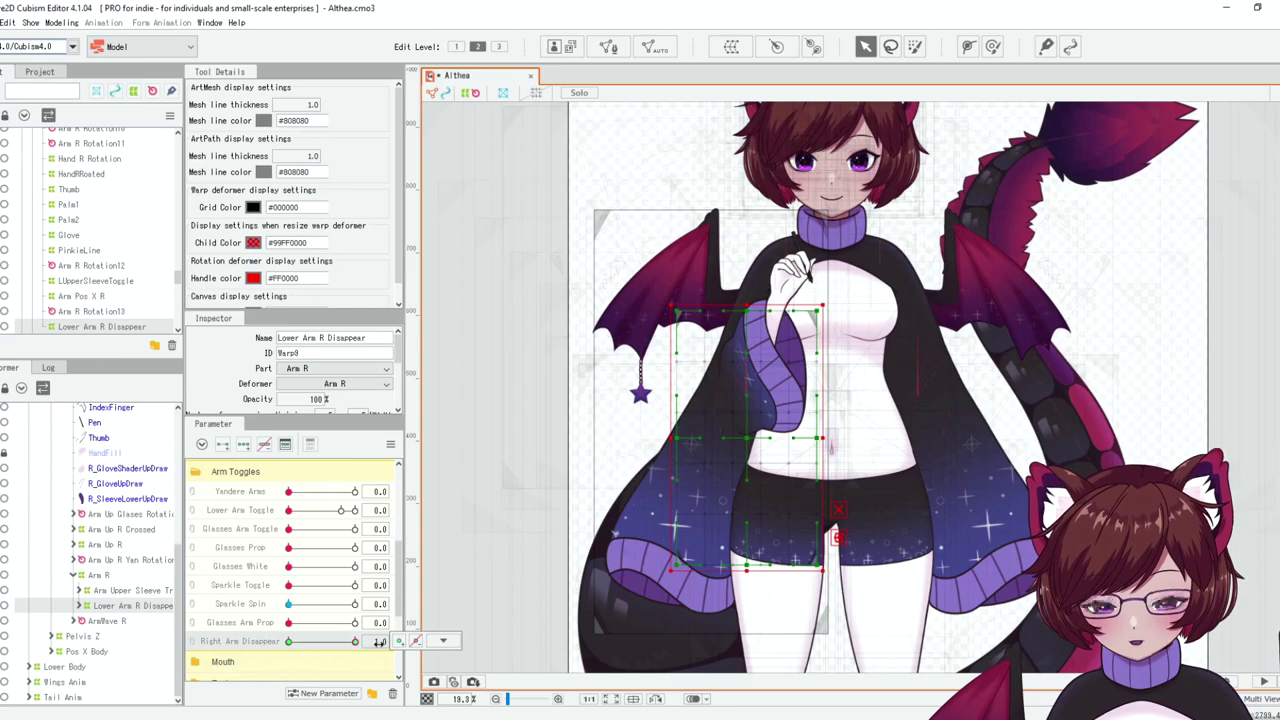
pyautogui.scroll(-1, 318, 350)
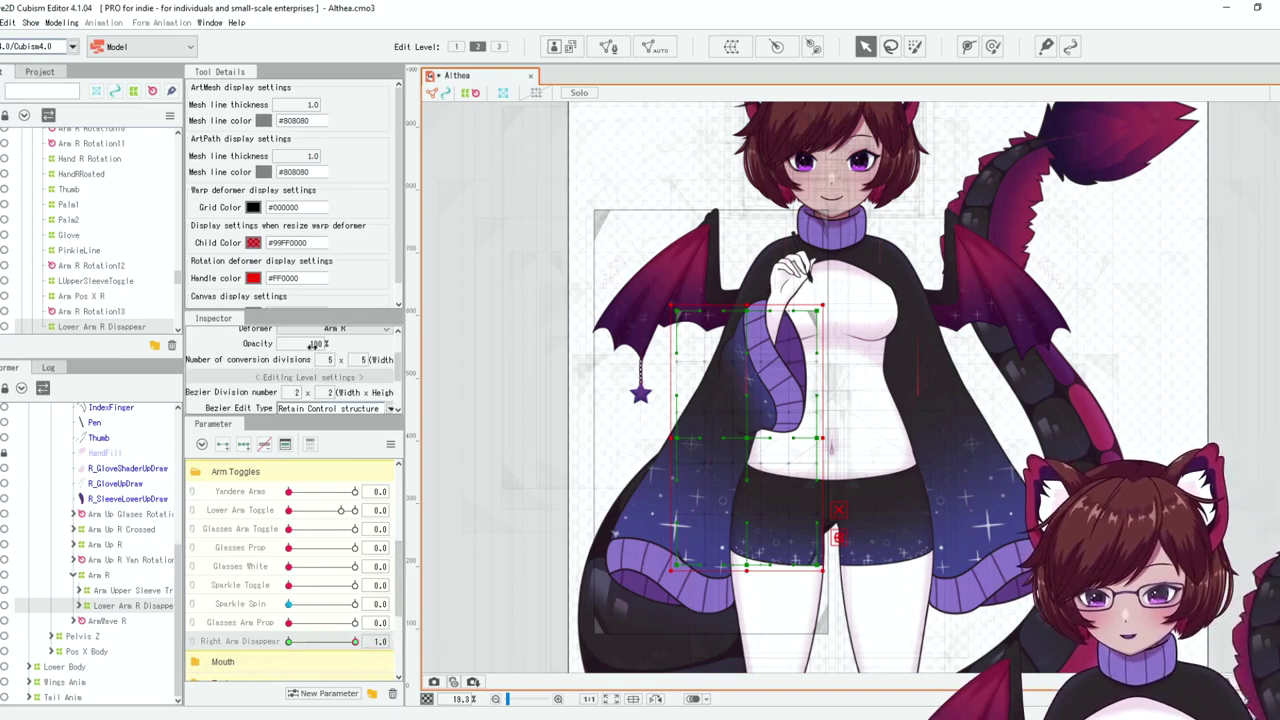
pyautogui.doubleClick(316, 343)
pyautogui.write('0')
pyautogui.press('Return')
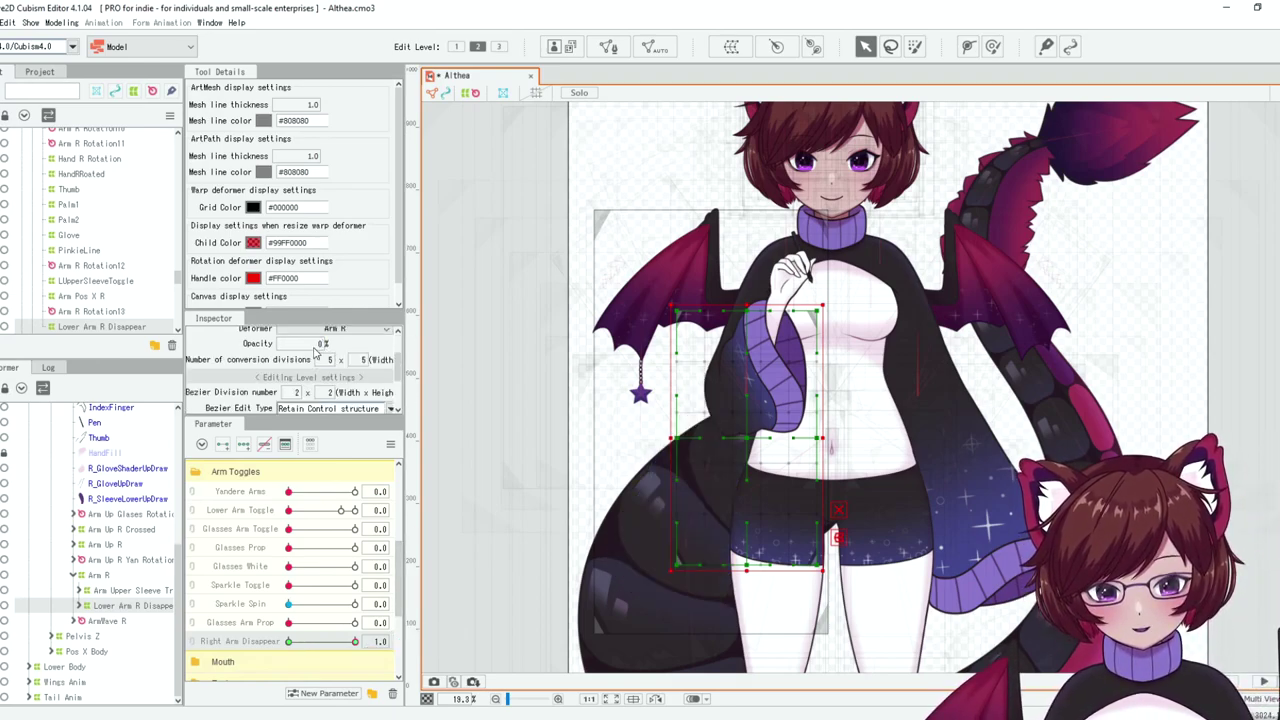
# Wrap the R_SleeveUpDraw mesh in a new warp deformer named 'Arm Draw'.
pyautogui.click(465, 462)
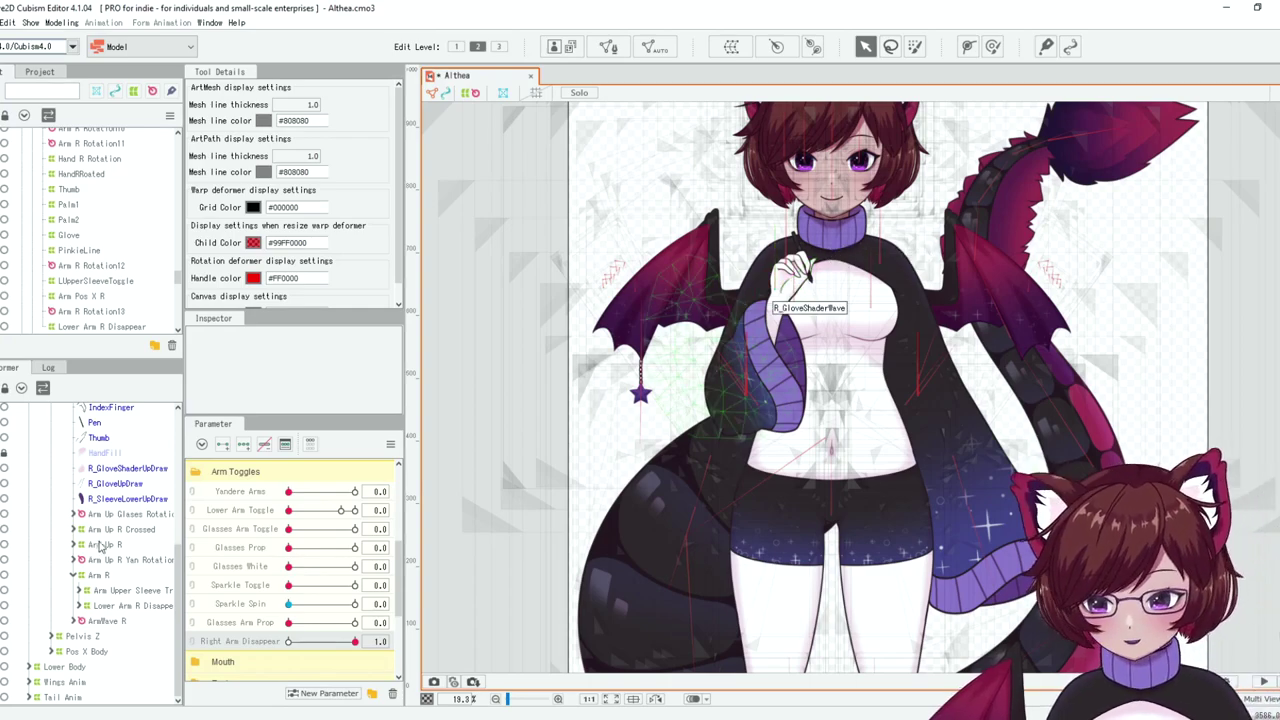
pyautogui.scroll(3, 100, 545)
pyautogui.scroll(1, 100, 545)
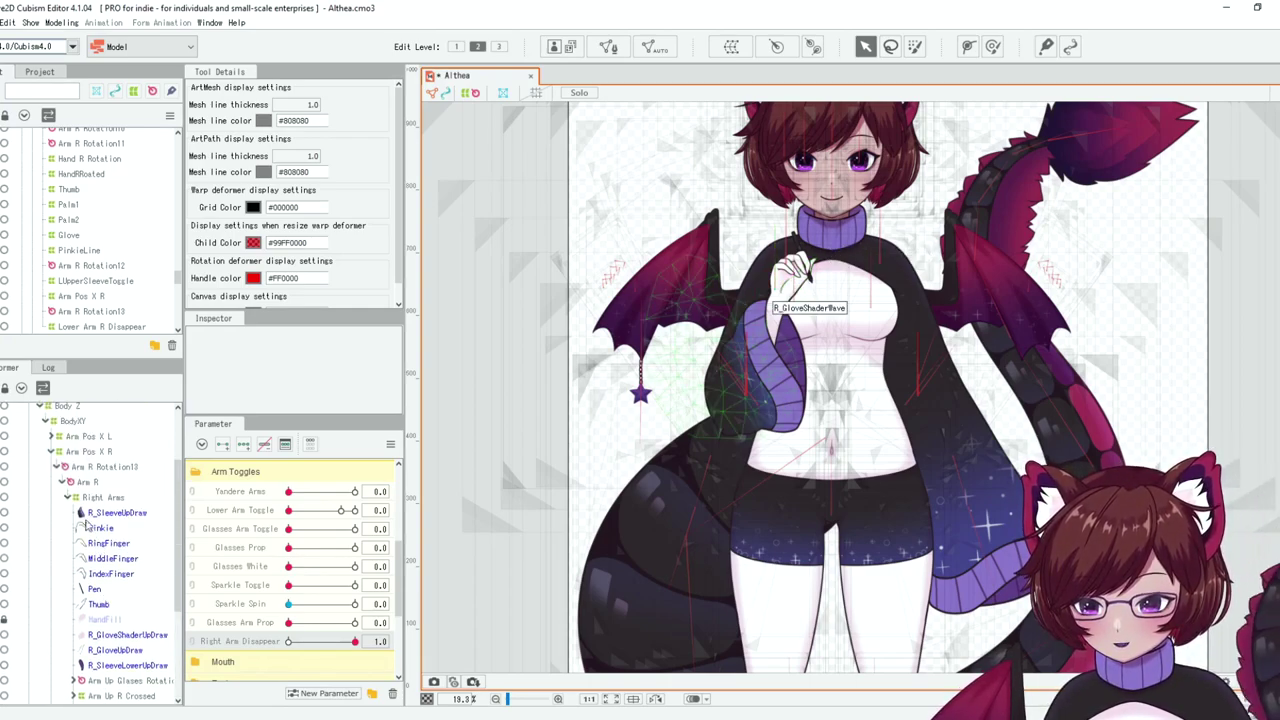
pyautogui.click(84, 514)
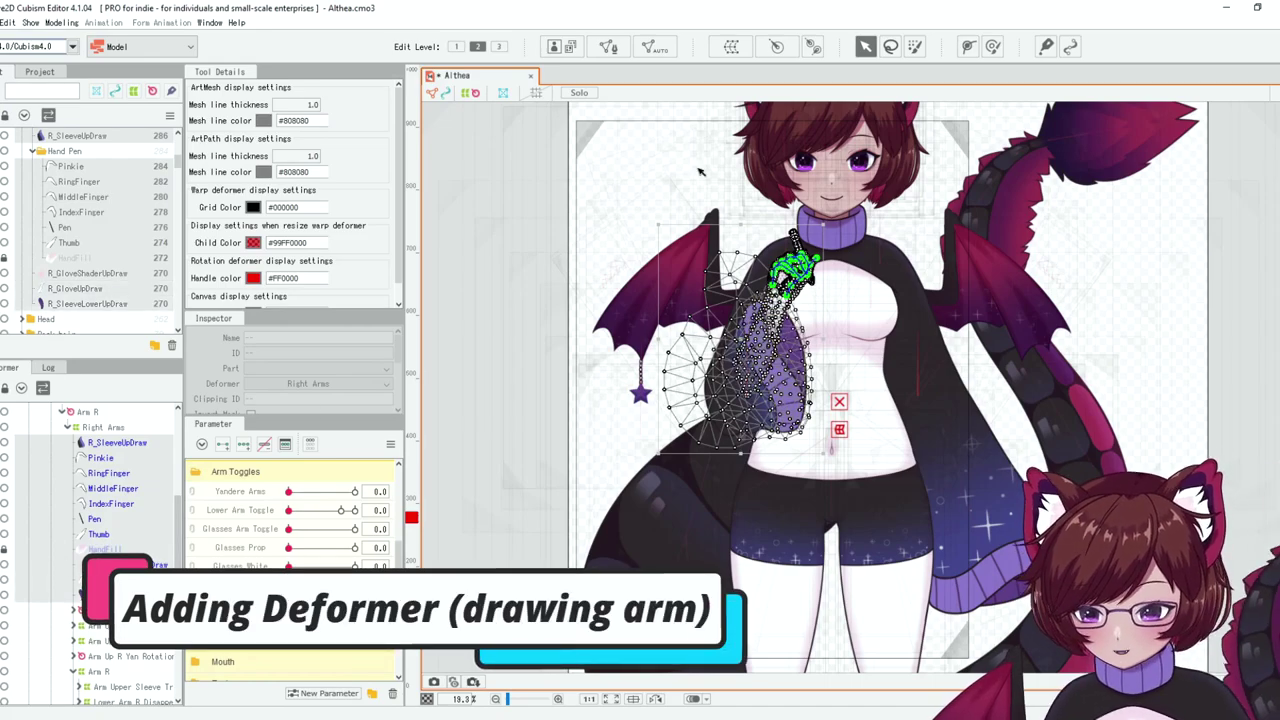
pyautogui.click(731, 46)
pyautogui.write('Arm Draw')
pyautogui.click(858, 603)
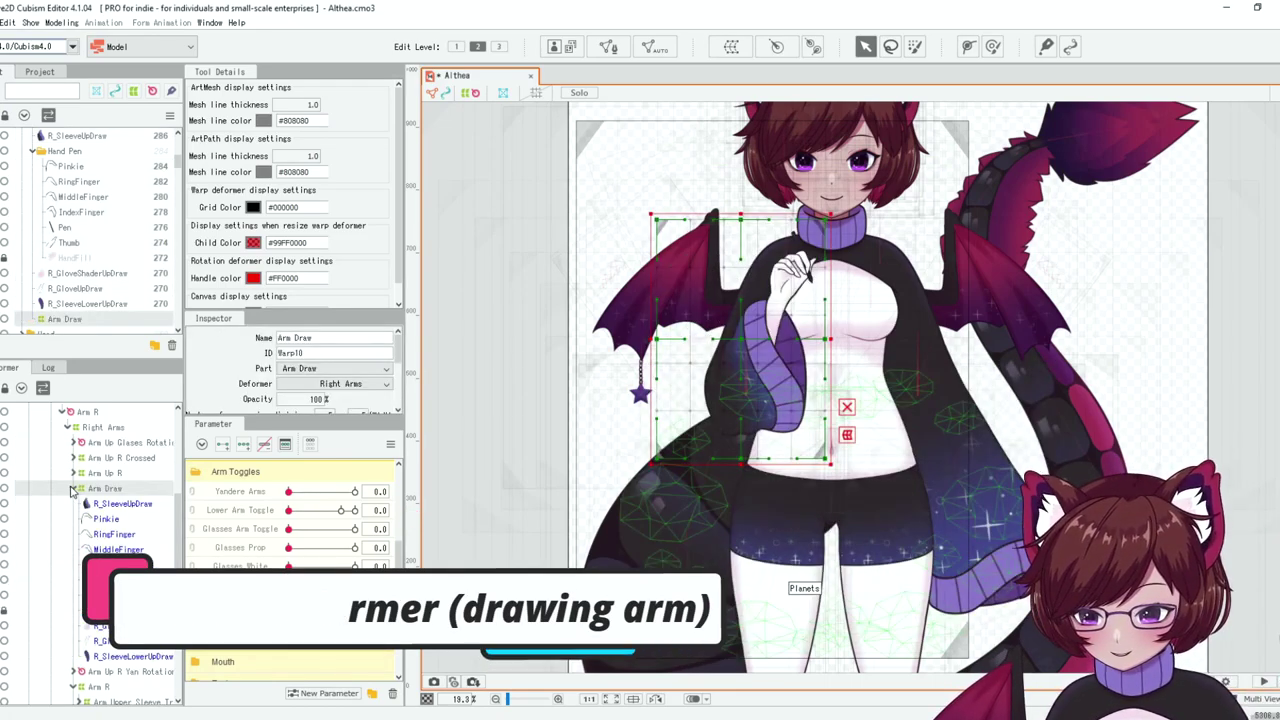
# Create parameter 'Arm Draw Toggle' with ID ArmDrawToggle, range 0 to 1.
pyautogui.click(315, 693)
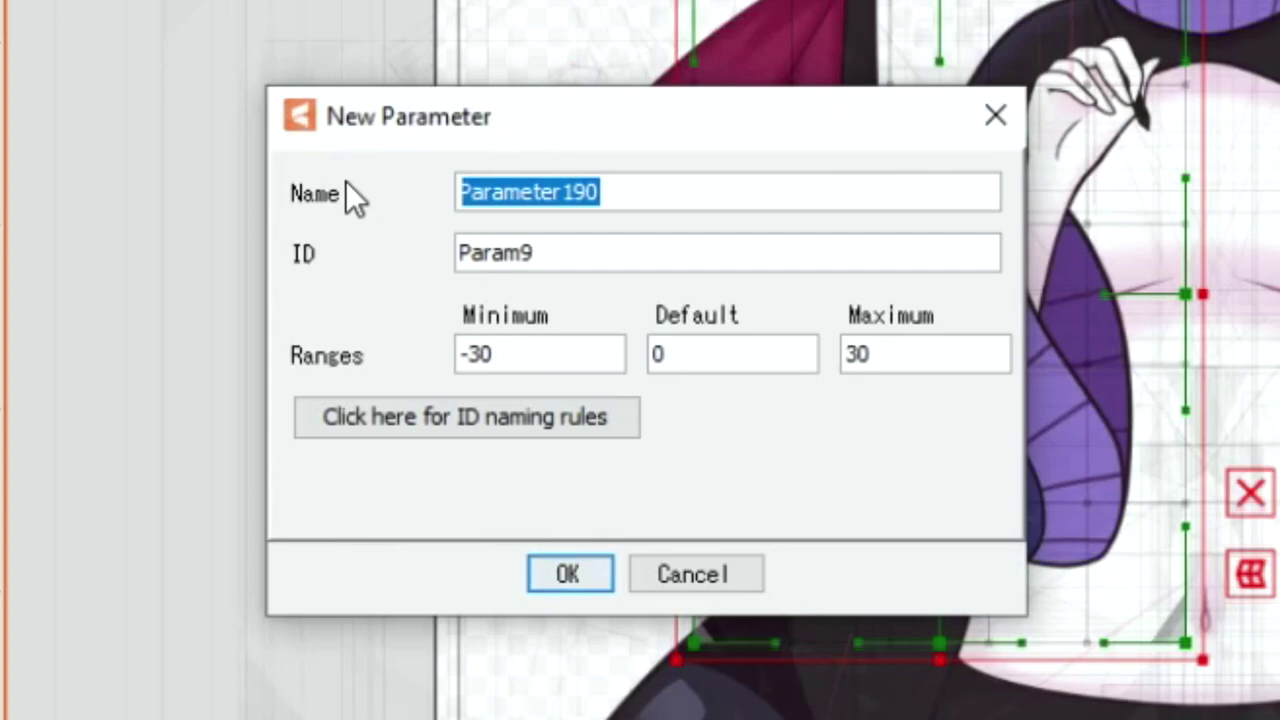
pyautogui.write('Arm Draw Toggle')
pyautogui.press('Tab')
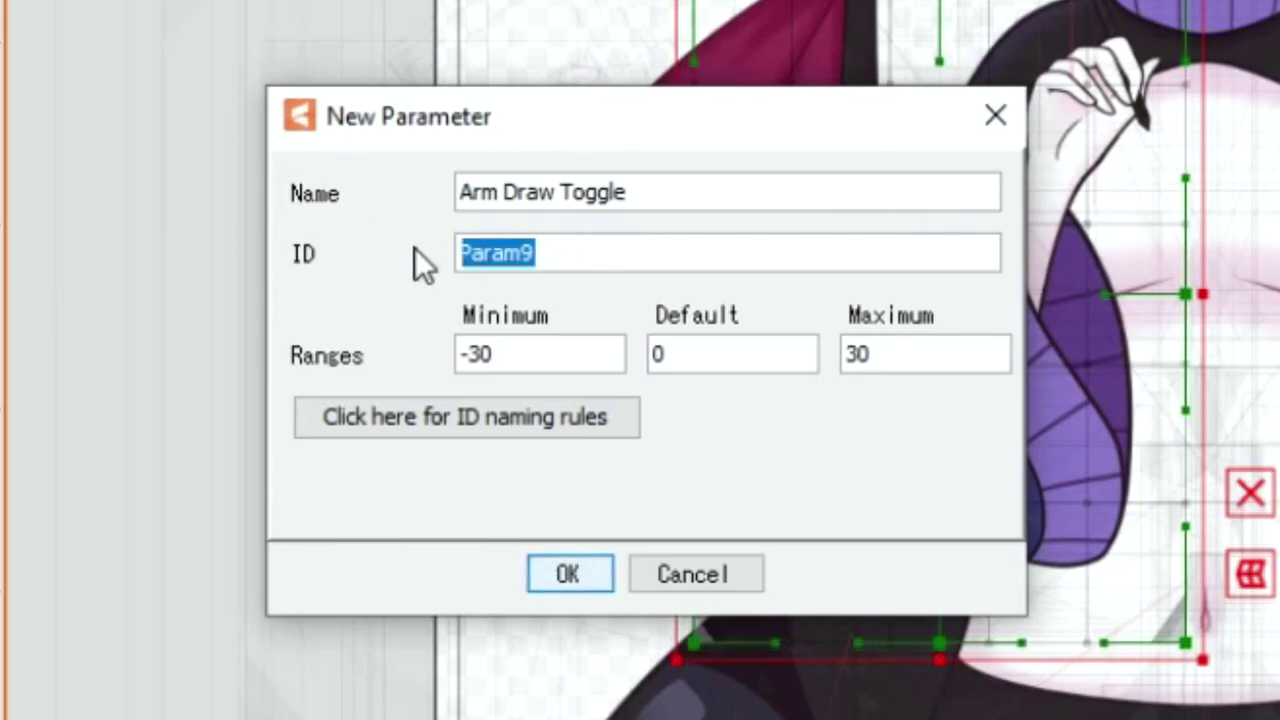
pyautogui.write('ArmDrawToggle')
pyautogui.press('Tab')
pyautogui.write('0')
pyautogui.press('Tab')
pyautogui.press('Tab')
pyautogui.write('1')
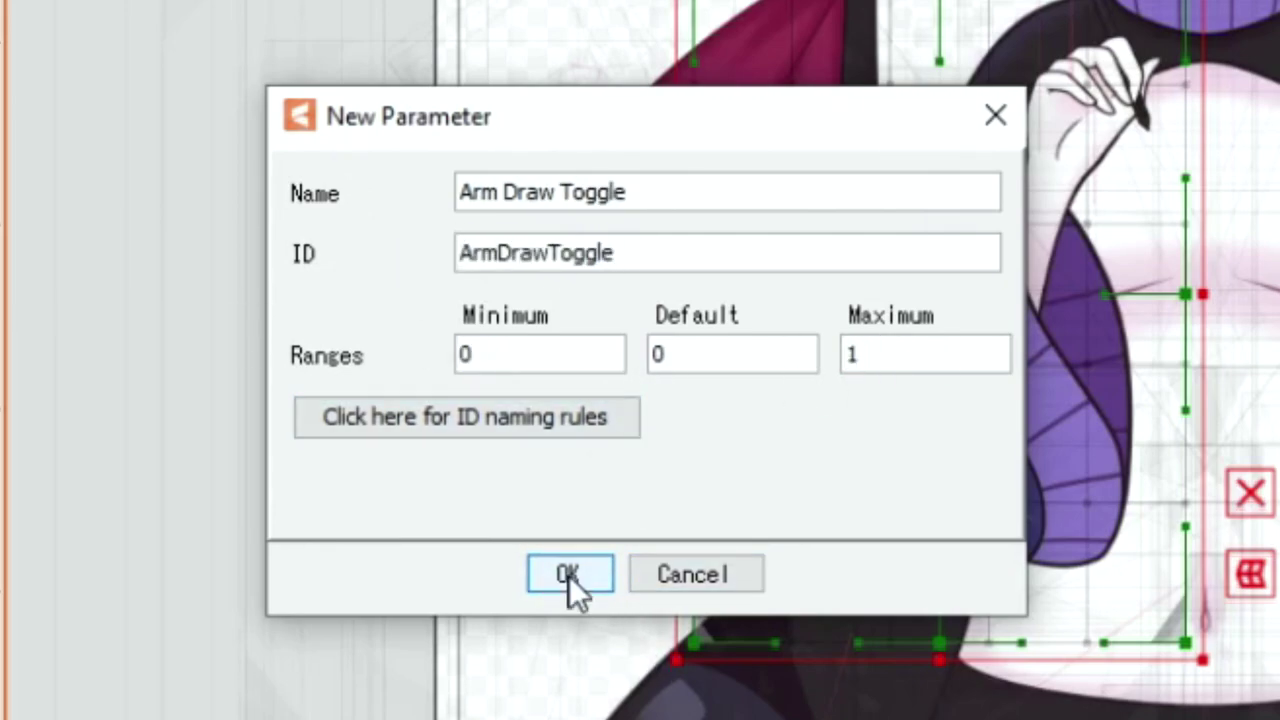
pyautogui.click(569, 574)
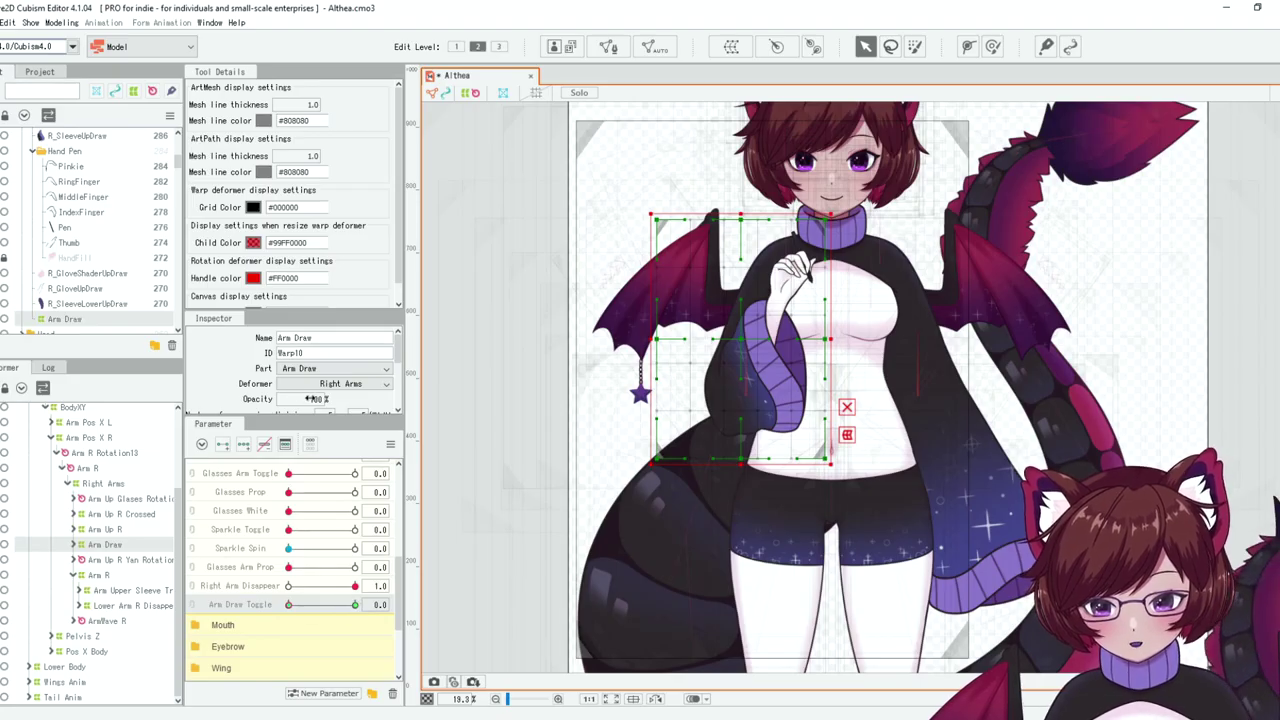
# Set Arm Draw opacity to 0 at toggle 0, then test the slider, ending at 1.
pyautogui.doubleClick(314, 398)
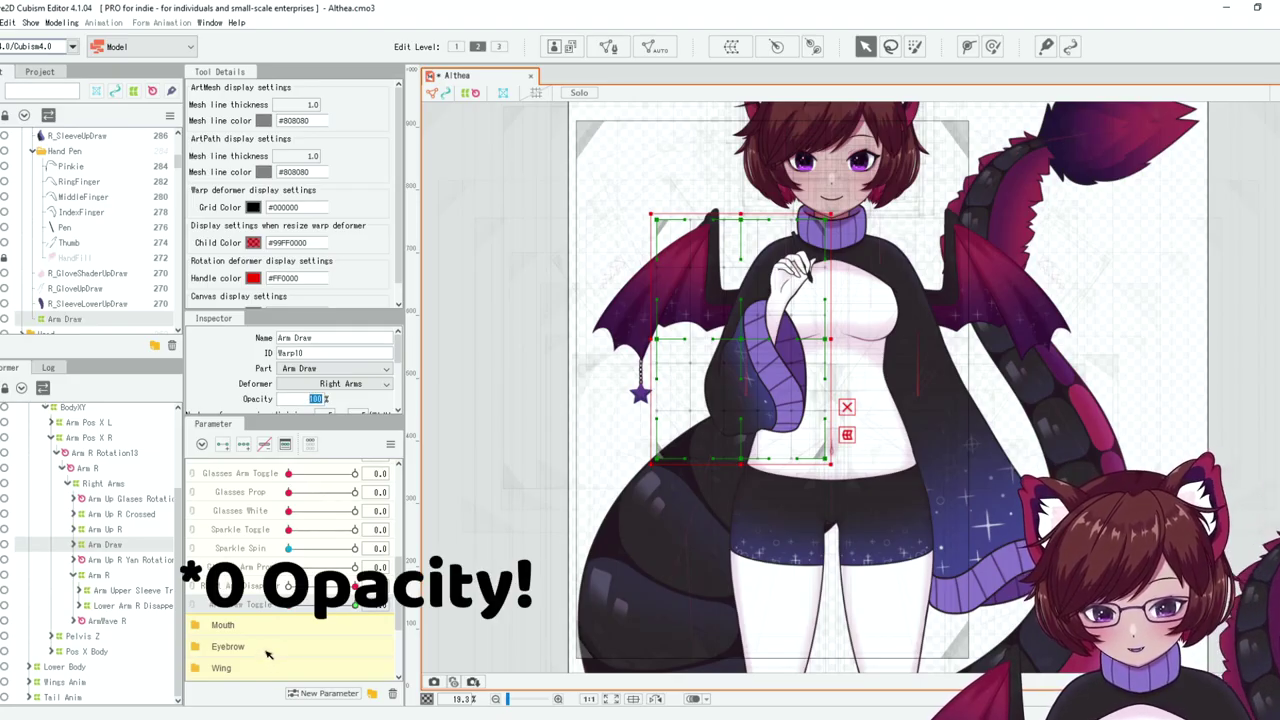
pyautogui.write('0')
pyautogui.press('Return')
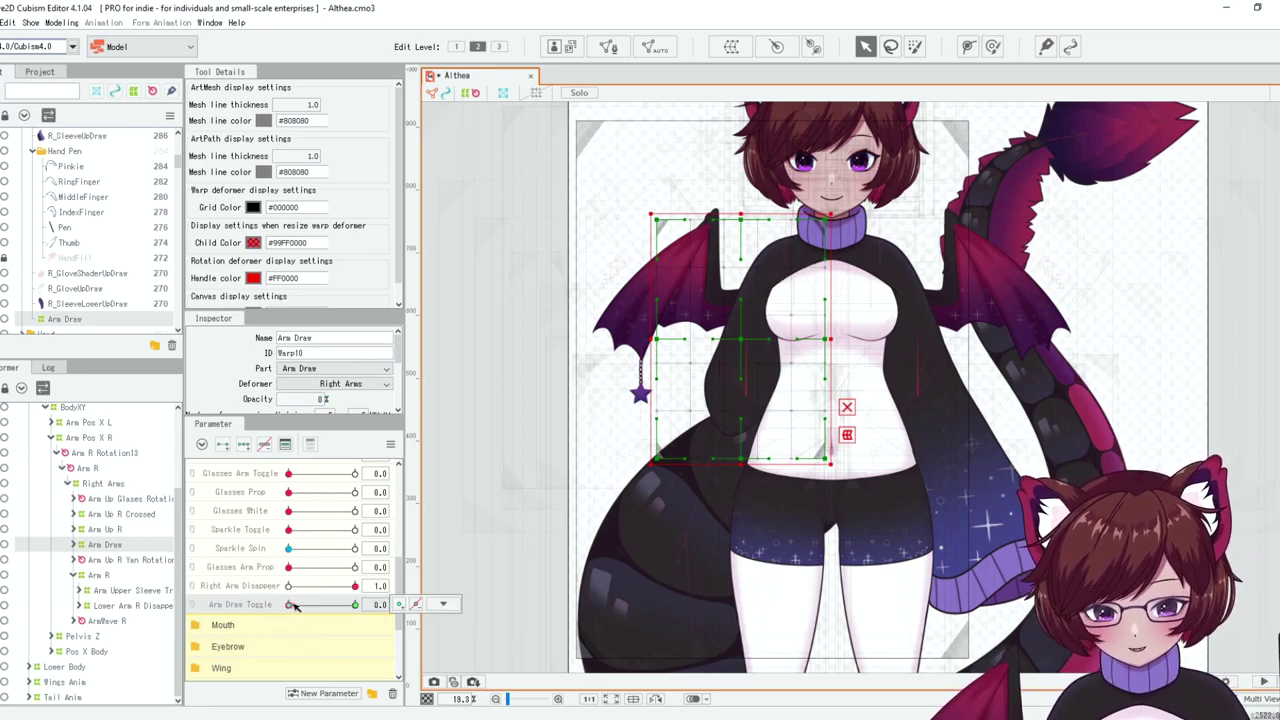
pyautogui.moveTo(292, 610)
pyautogui.mouseDown()
pyautogui.moveTo(399, 616)
pyautogui.moveTo(259, 616)
pyautogui.moveTo(387, 622)
pyautogui.moveTo(464, 598)
pyautogui.mouseUp()
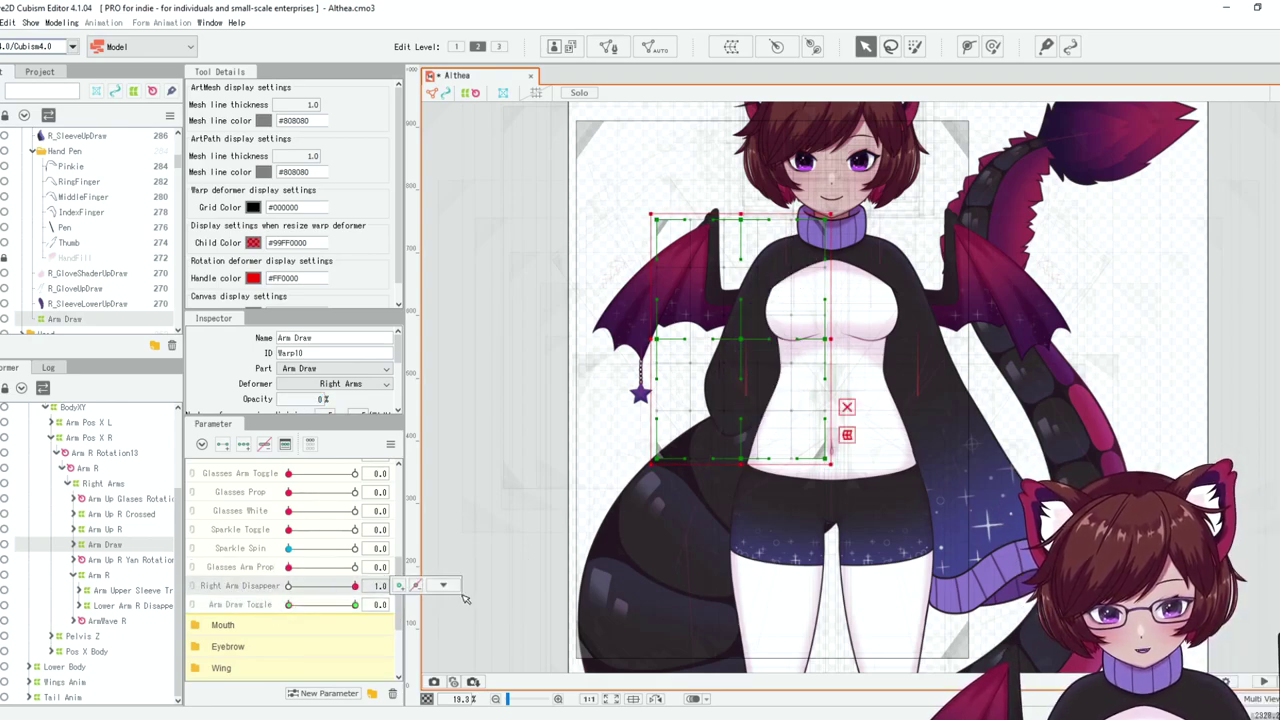
pyautogui.moveTo(304, 607); pyautogui.dragTo(420, 605)
pyautogui.scroll(2, 865, 272)
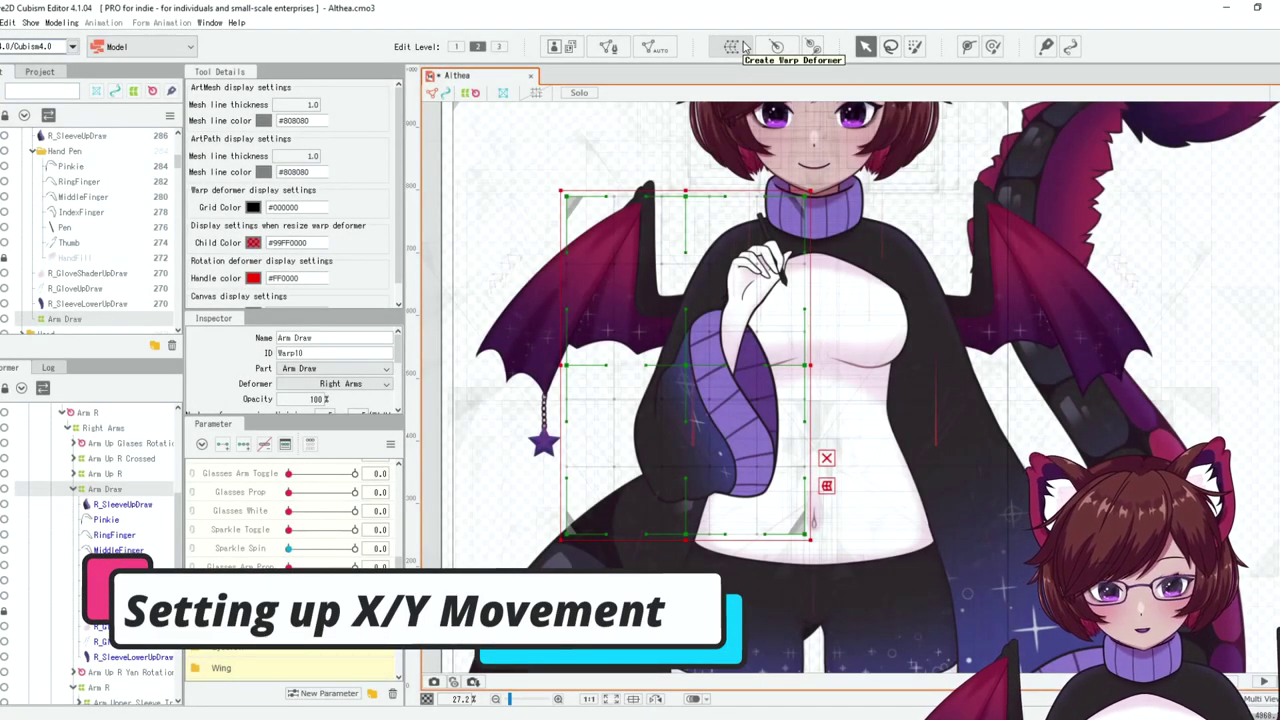
# Create a warp deformer 'Arm Draw XY' as the parent of the Arm Draw deformer.
pyautogui.click(743, 47)
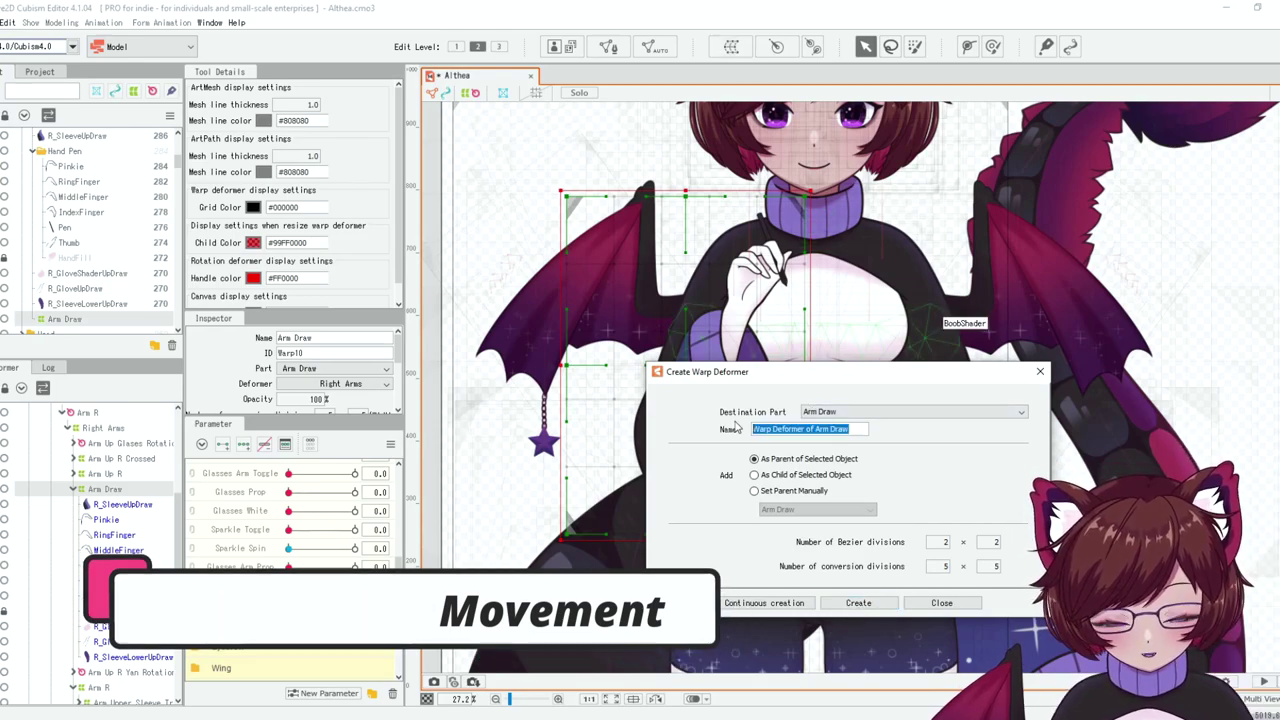
pyautogui.write('Arm Draw XY')
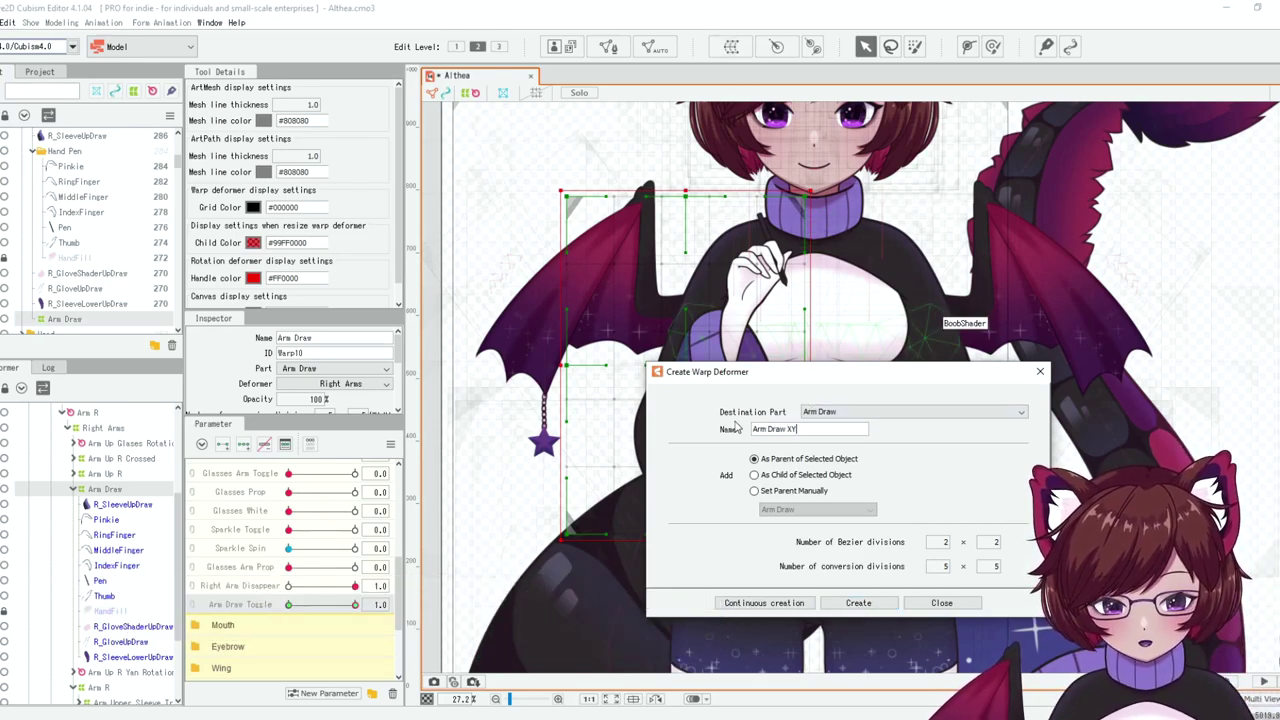
pyautogui.press('Return')
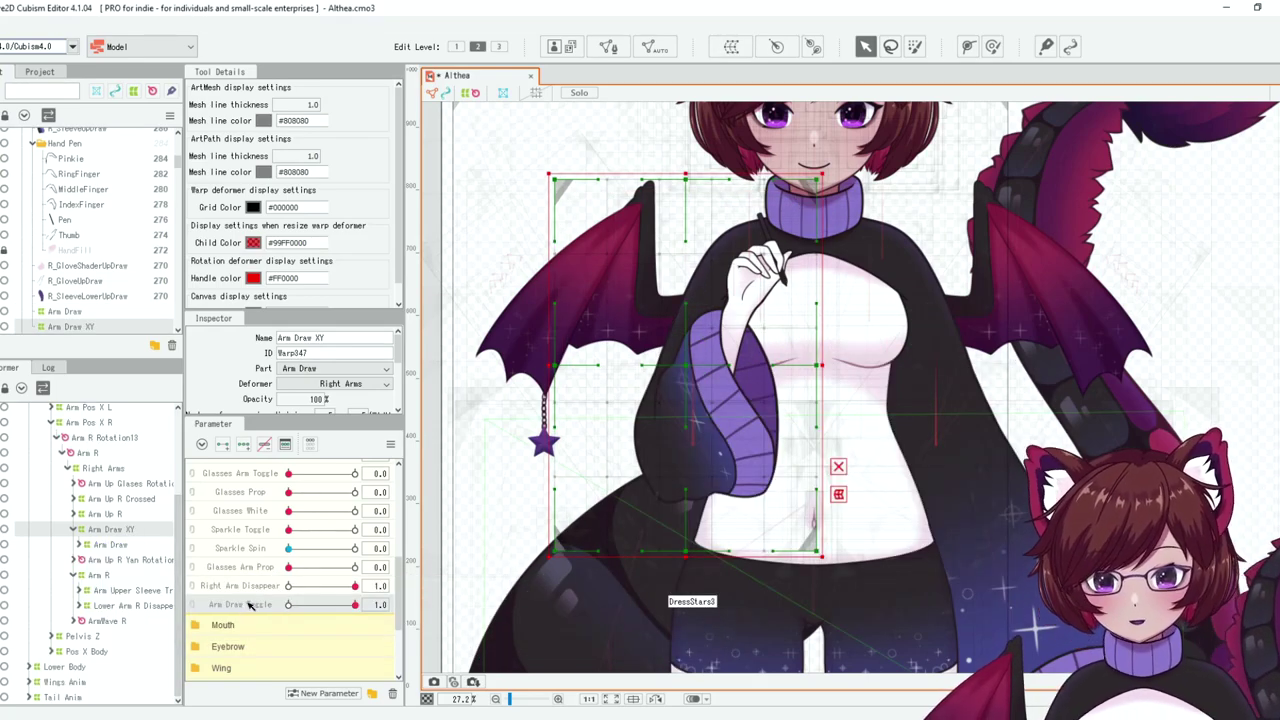
# Create parameter 'Draw X' with ID DrawX, range -30 to 30.
pyautogui.click(323, 693)
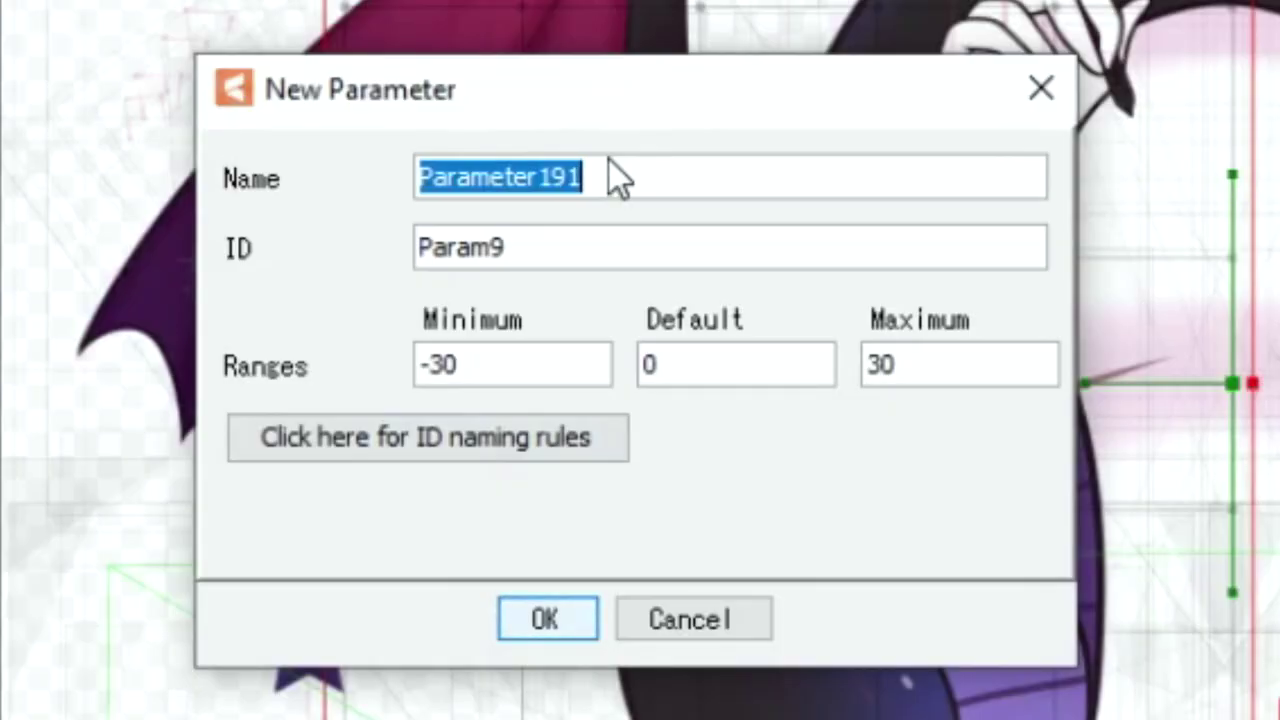
pyautogui.write('Draw X')
pyautogui.press('Tab')
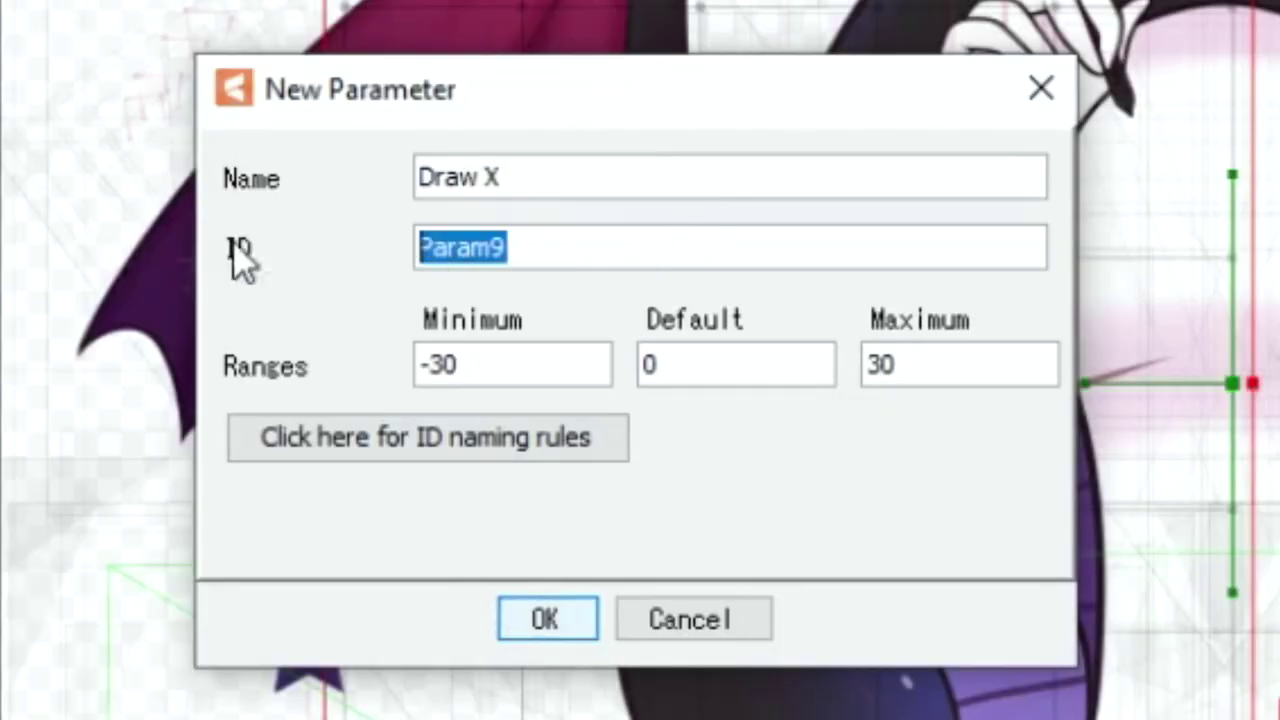
pyautogui.write('DrawX')
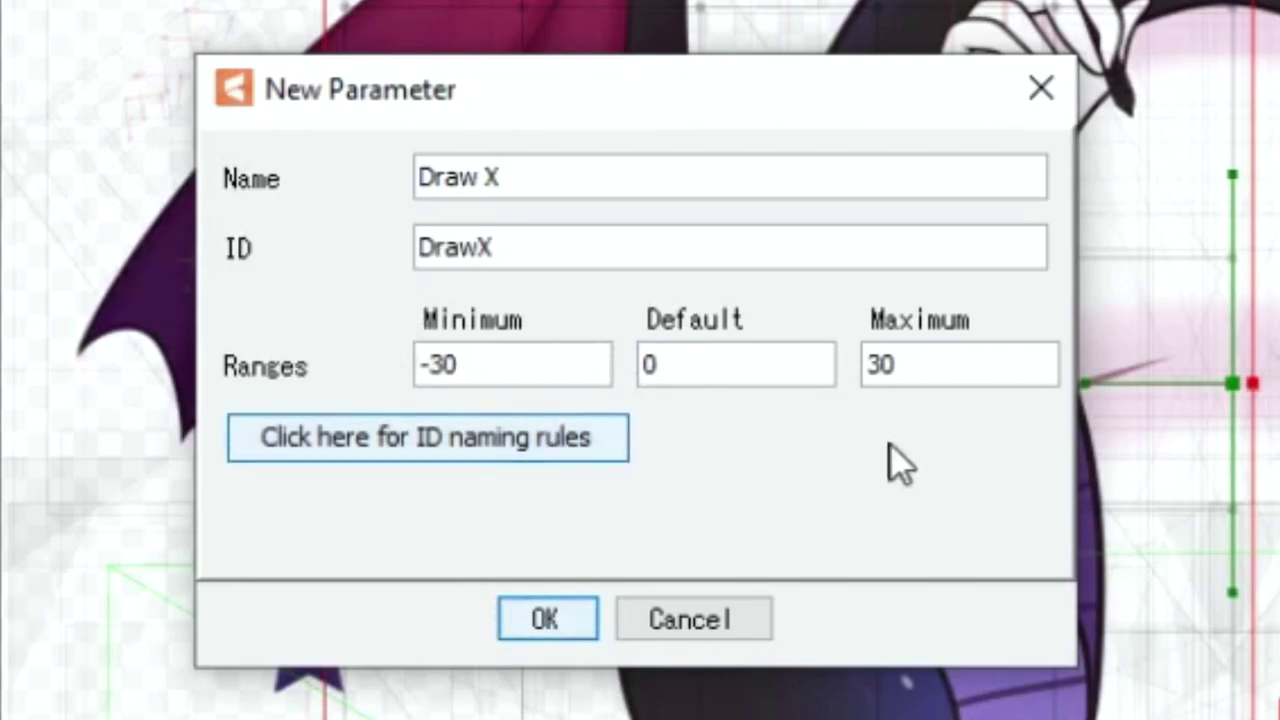
pyautogui.click(560, 624)
# Create parameter 'Draw Y' with ID DrawY, range -30 to 30.
pyautogui.write('r')
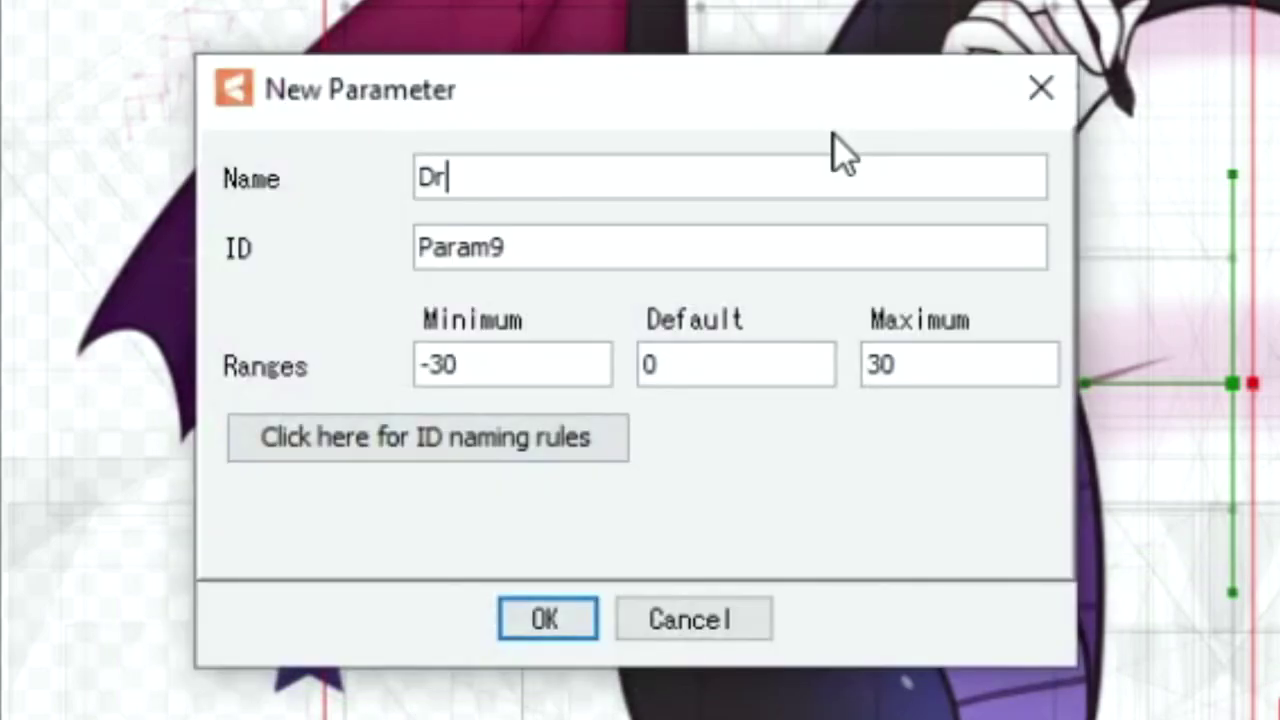
pyautogui.write('aw Y')
pyautogui.doubleClick(504, 240)
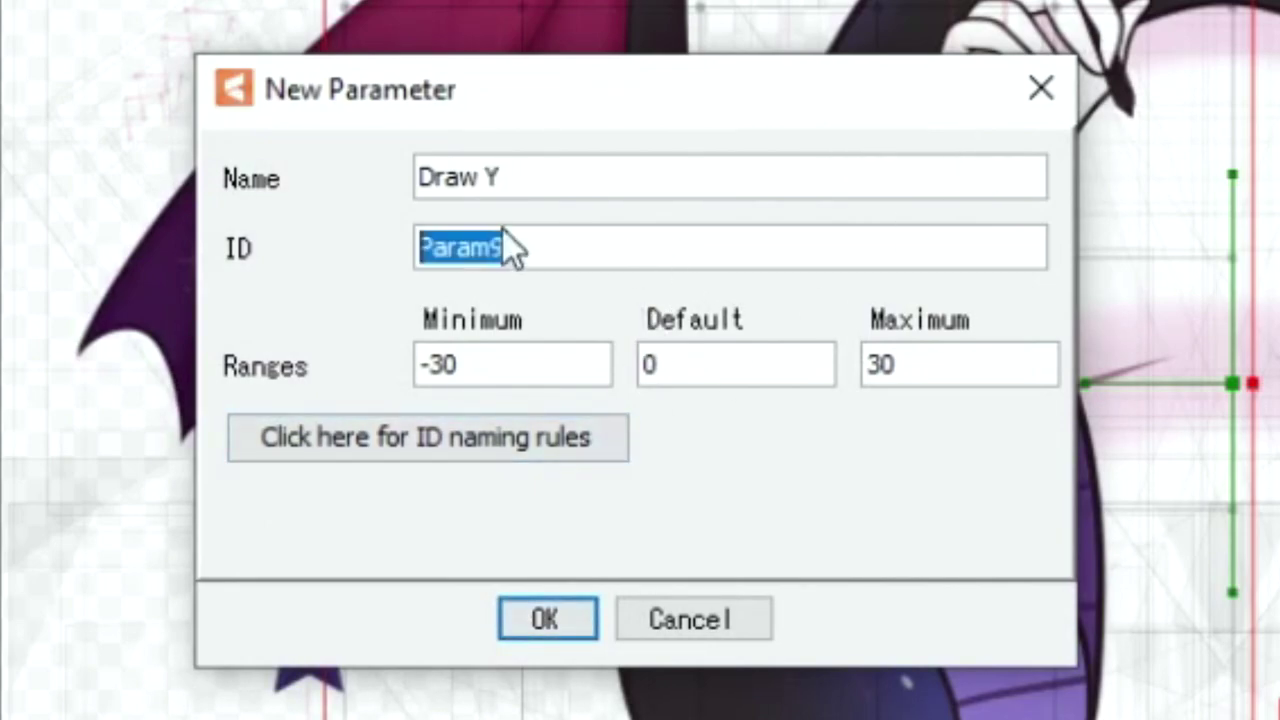
pyautogui.write('DrawY')
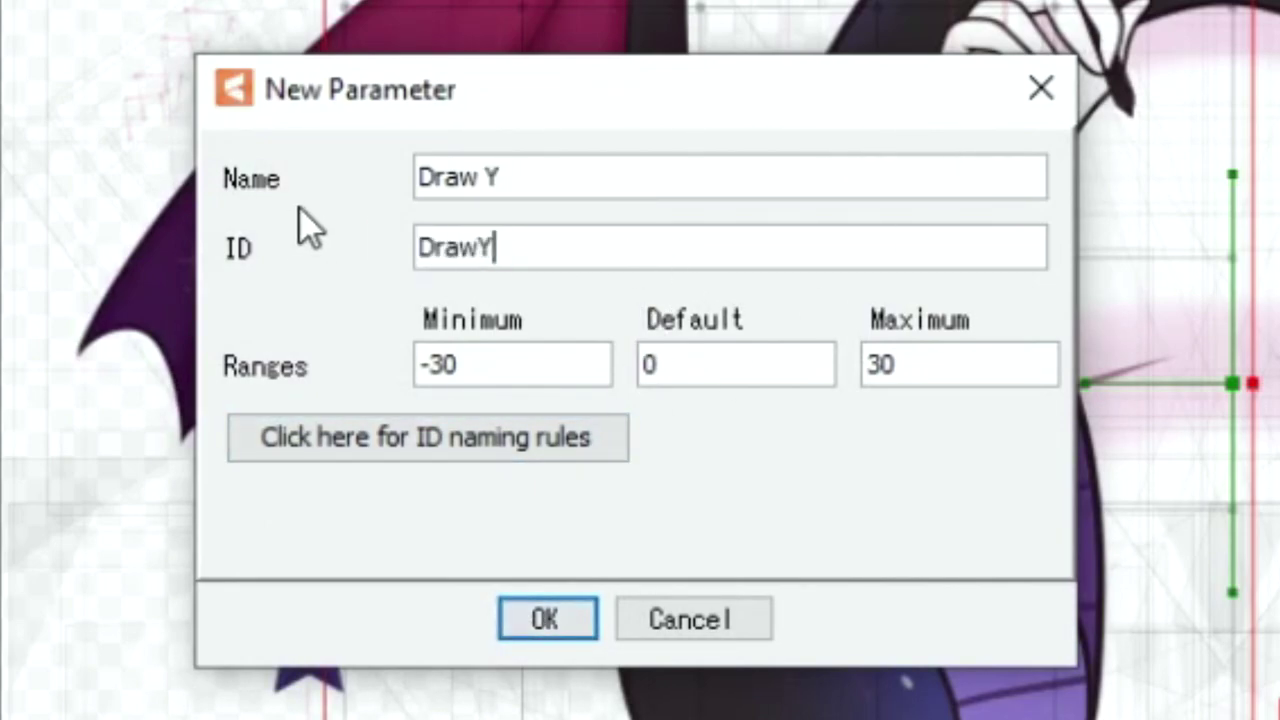
pyautogui.click(548, 620)
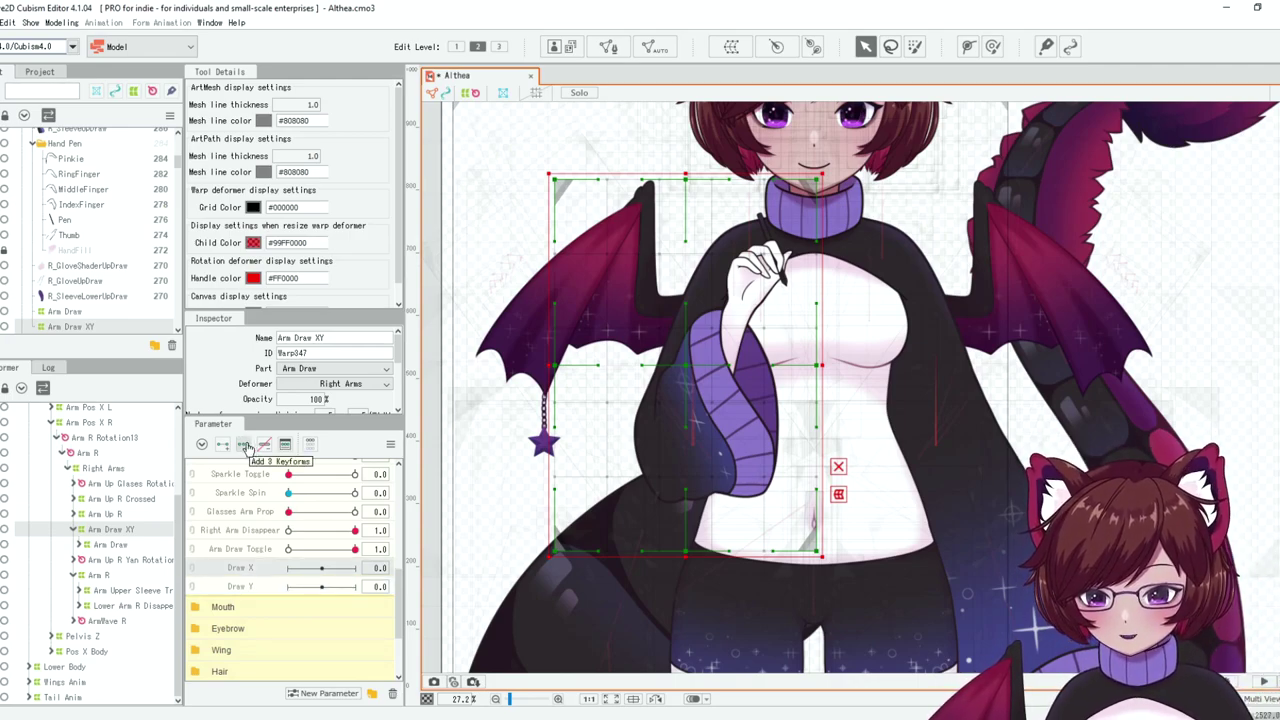
# Add three keyforms (-30, 0, 30) each to Draw X and Draw Y.
pyautogui.click(240, 568)
pyautogui.click(244, 444)
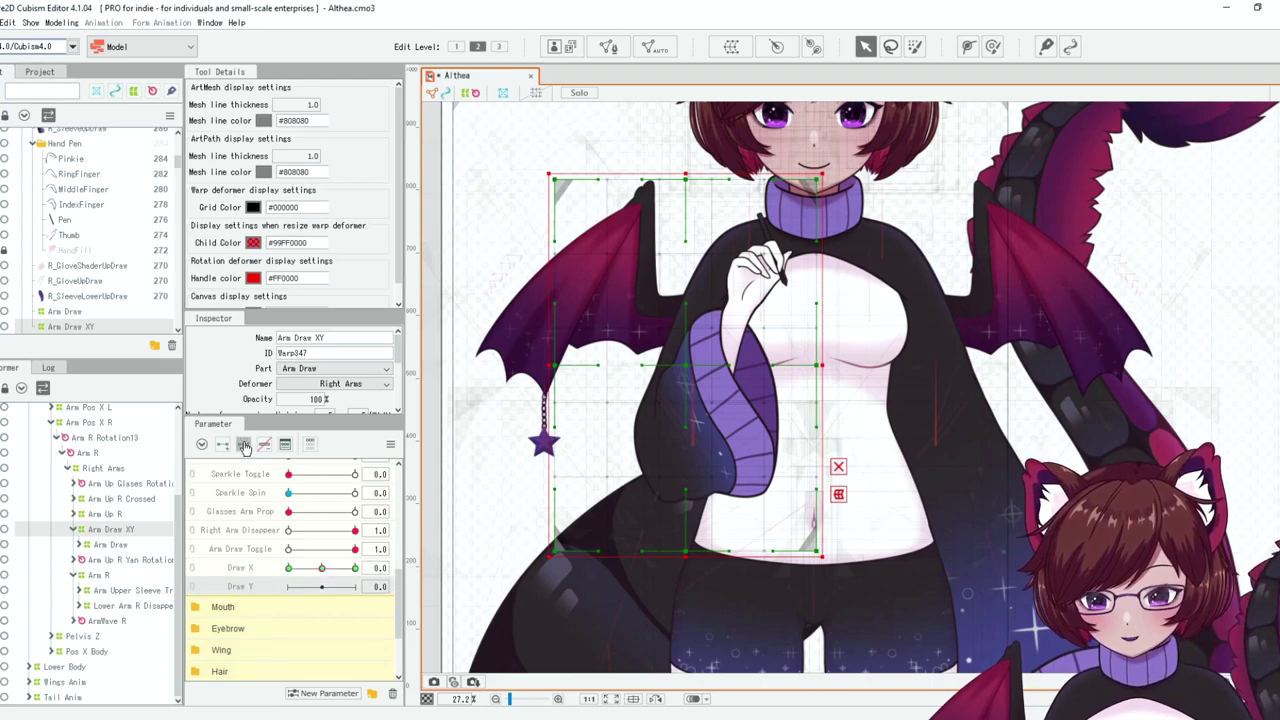
pyautogui.click(244, 446)
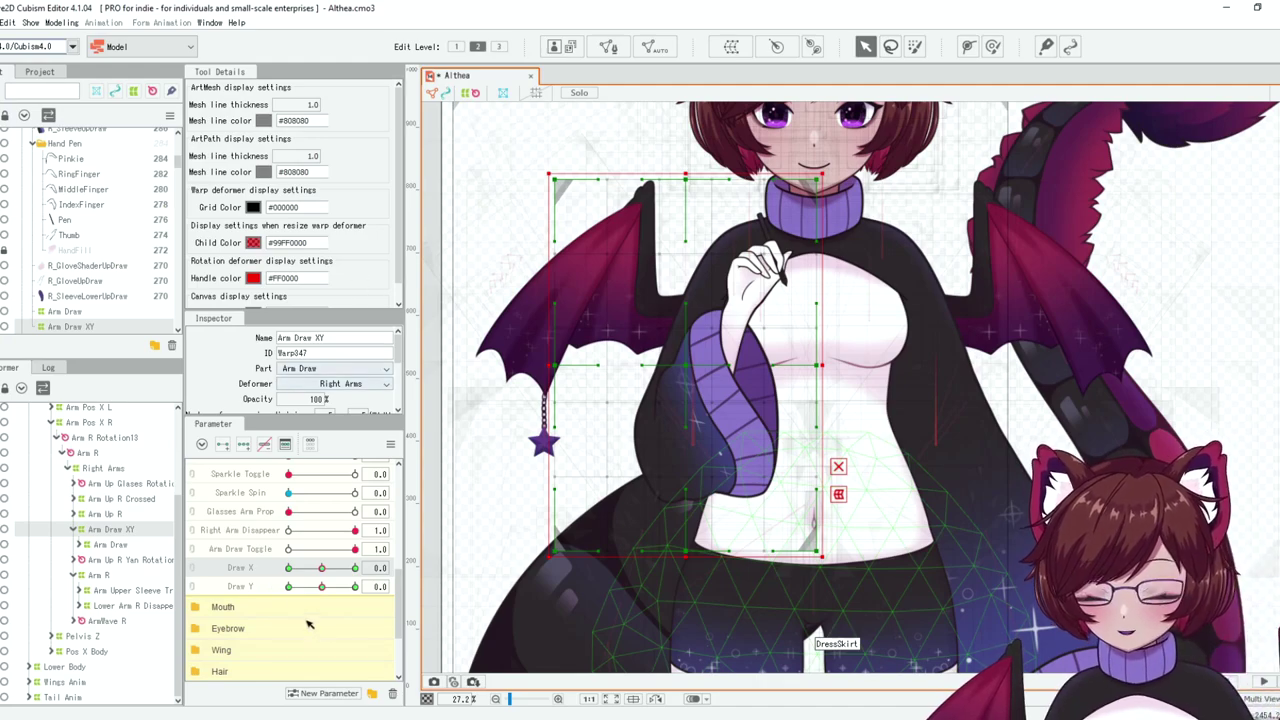
# Link Draw X and Draw Y into a 2D grid, test the corner, and expand Arm Draw.
pyautogui.click(197, 576)
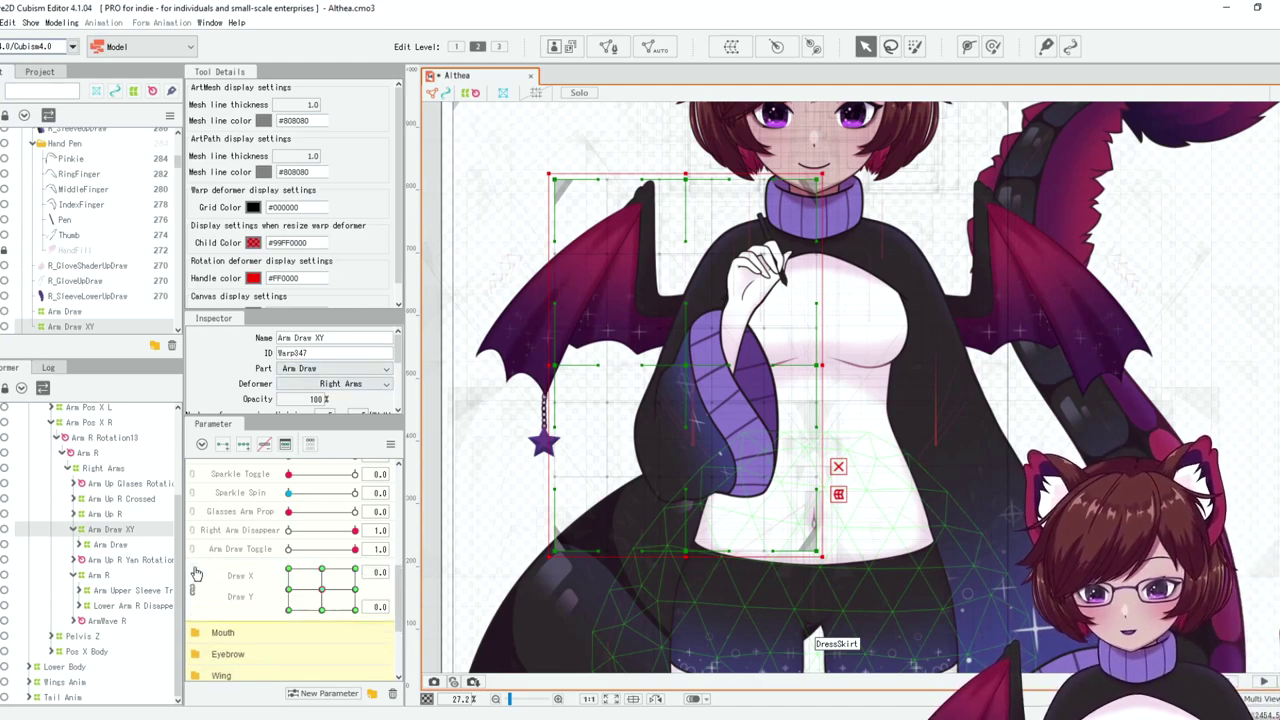
pyautogui.moveTo(304, 590)
pyautogui.mouseDown()
pyautogui.moveTo(288, 570)
pyautogui.moveTo(354, 569)
pyautogui.moveTo(354, 609)
pyautogui.mouseUp()
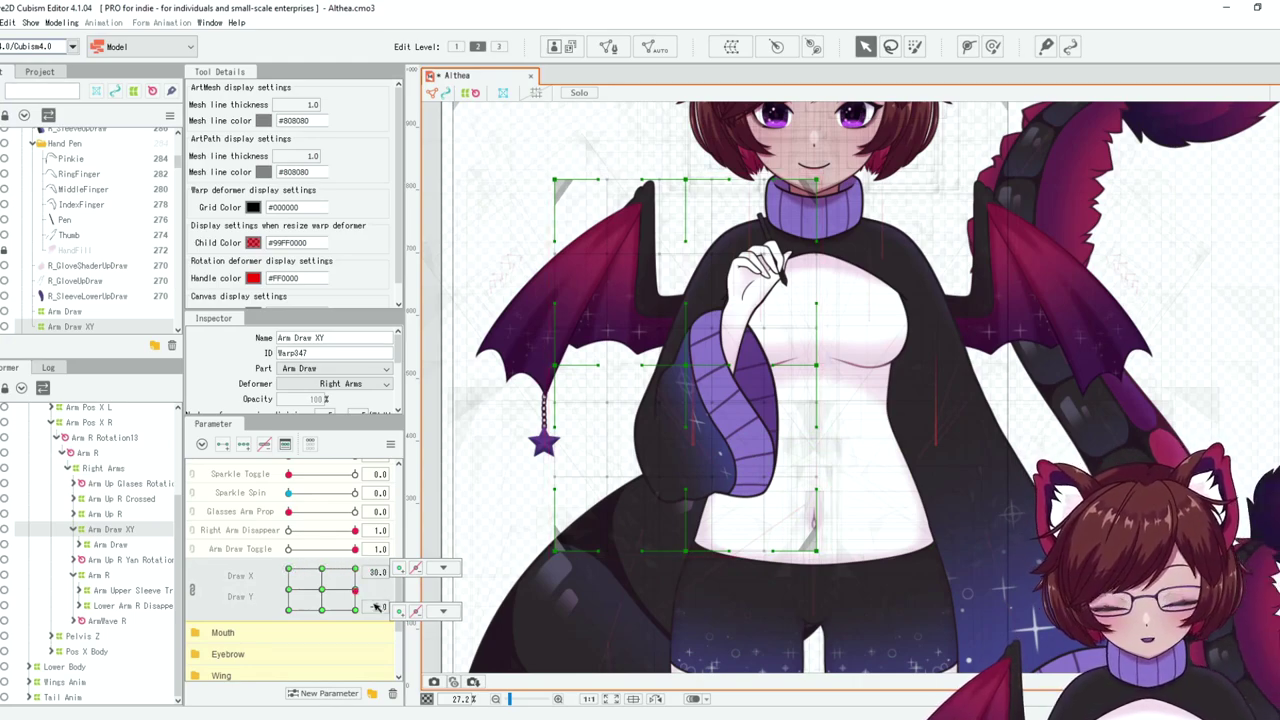
pyautogui.click(322, 590)
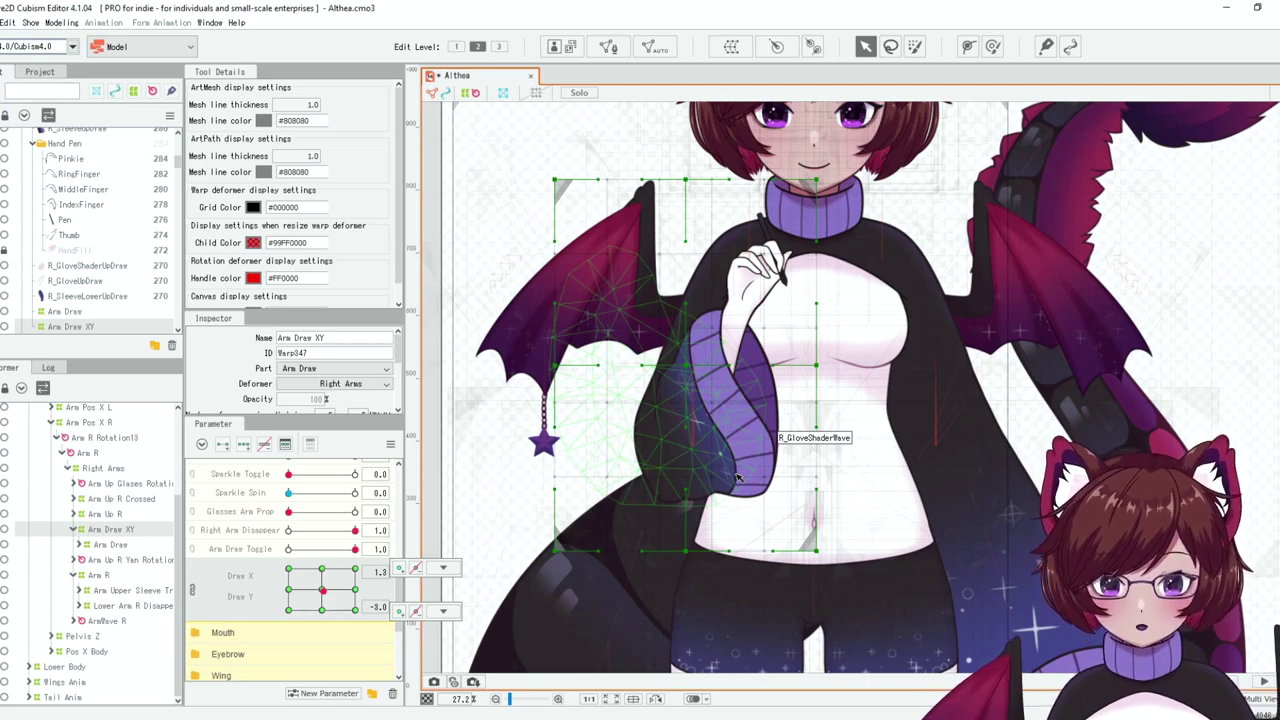
pyautogui.click(80, 544)
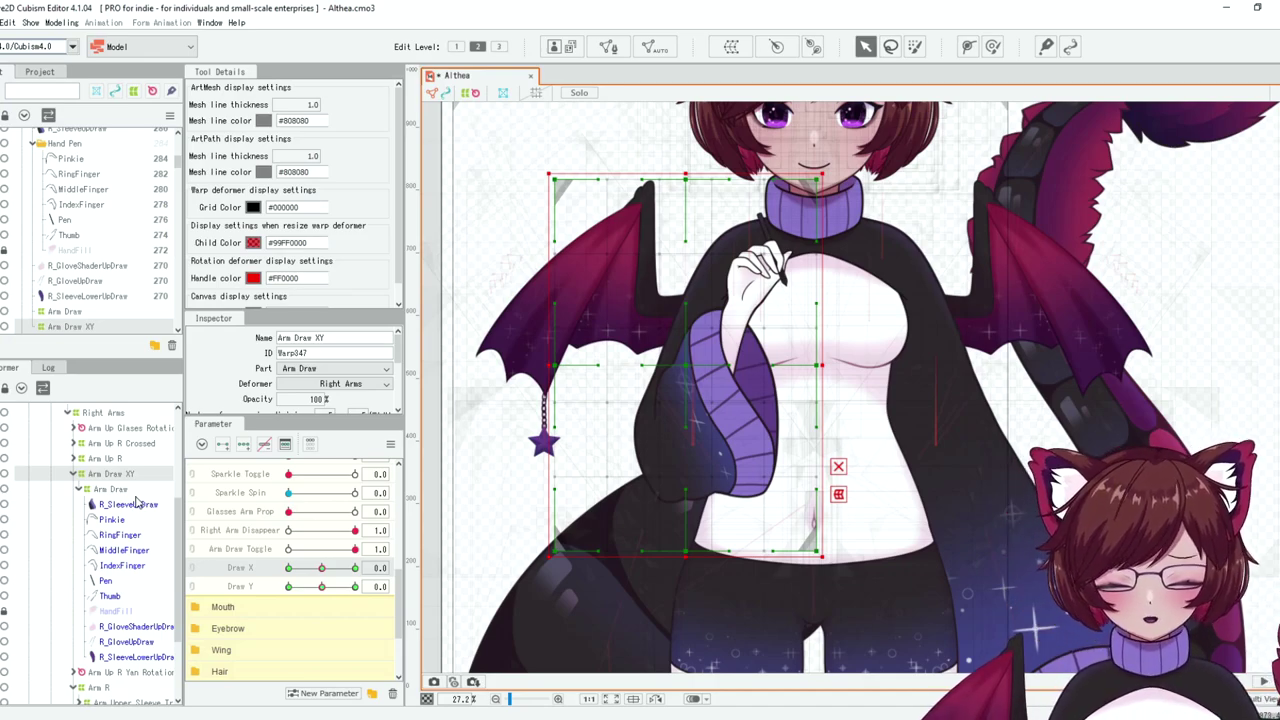
# Multi-select Pinkie, RingFinger, IndexFinger, MiddleFinger, Pen, Thumb, R_GloveUpDraw and R_GloveShaderUpDraw.
pyautogui.click(114, 519)
pyautogui.keyDown('ctrl'); pyautogui.click(120, 535); pyautogui.keyUp('ctrl')
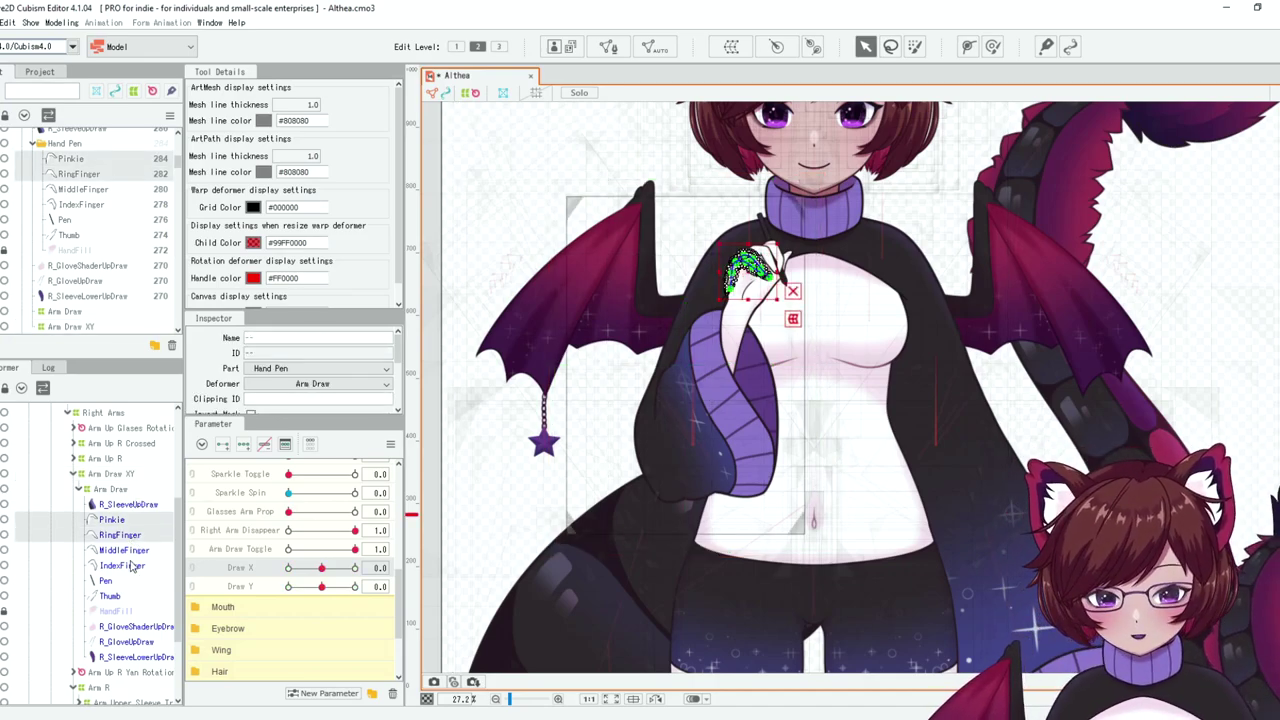
pyautogui.keyDown('ctrl'); pyautogui.click(120, 566); pyautogui.keyUp('ctrl')
pyautogui.keyDown('ctrl'); pyautogui.click(120, 550); pyautogui.keyUp('ctrl')
pyautogui.keyDown('ctrl'); pyautogui.click(106, 581); pyautogui.keyUp('ctrl')
pyautogui.keyDown('ctrl'); pyautogui.click(110, 596); pyautogui.keyUp('ctrl')
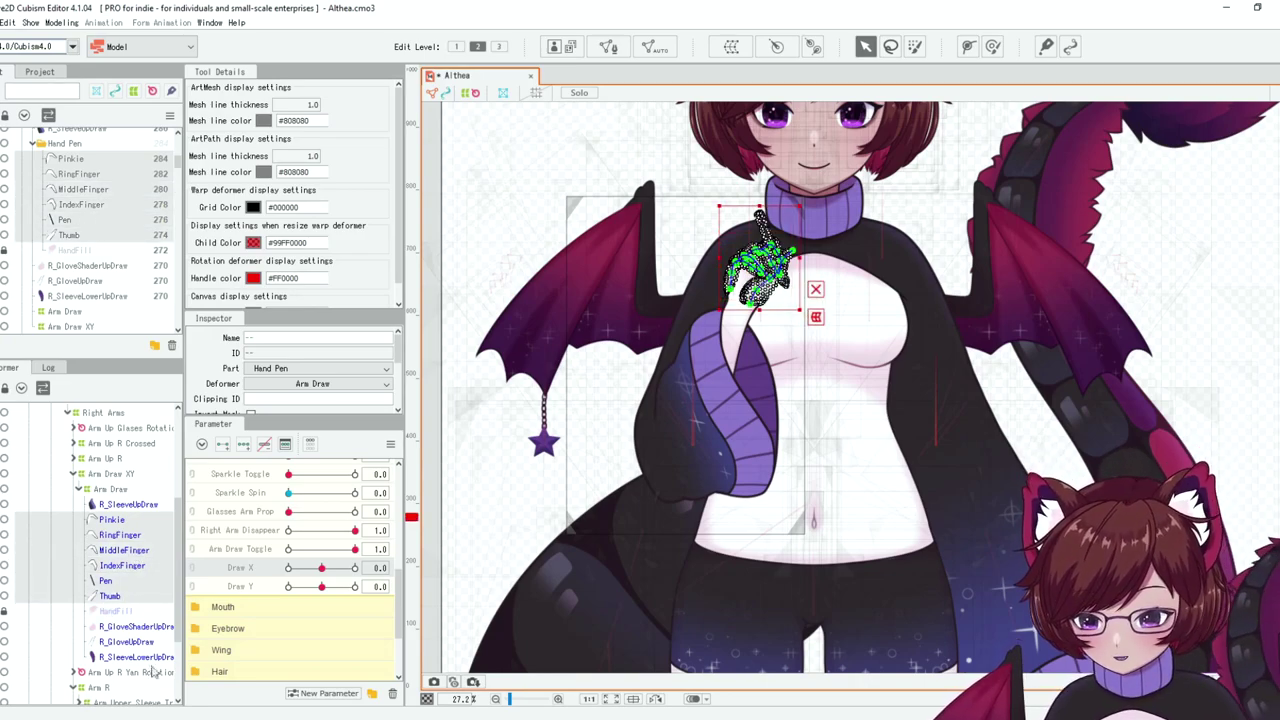
pyautogui.keyDown('ctrl'); pyautogui.click(128, 640); pyautogui.keyUp('ctrl')
pyautogui.keyDown('ctrl'); pyautogui.click(130, 626); pyautogui.keyUp('ctrl')
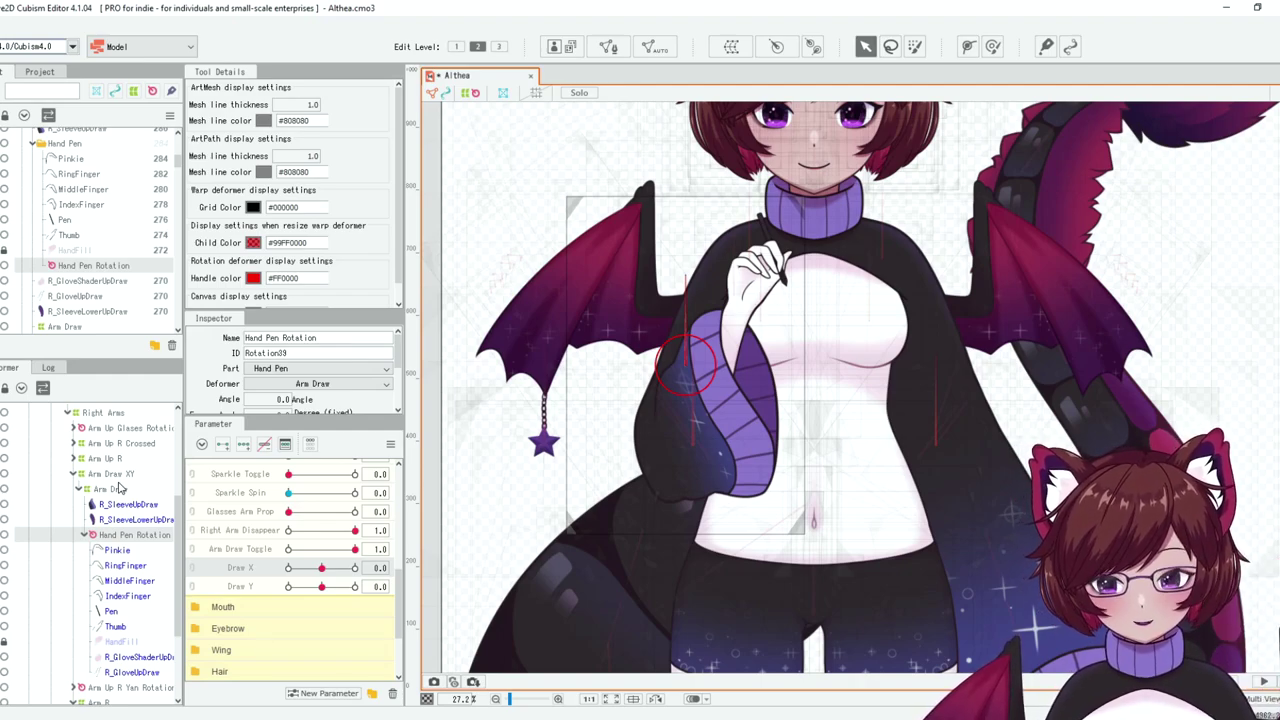
# Select Arm Draw XY, jump Draw X to its 30 keyform, then ease it to 27.5.
pyautogui.click(112, 474)
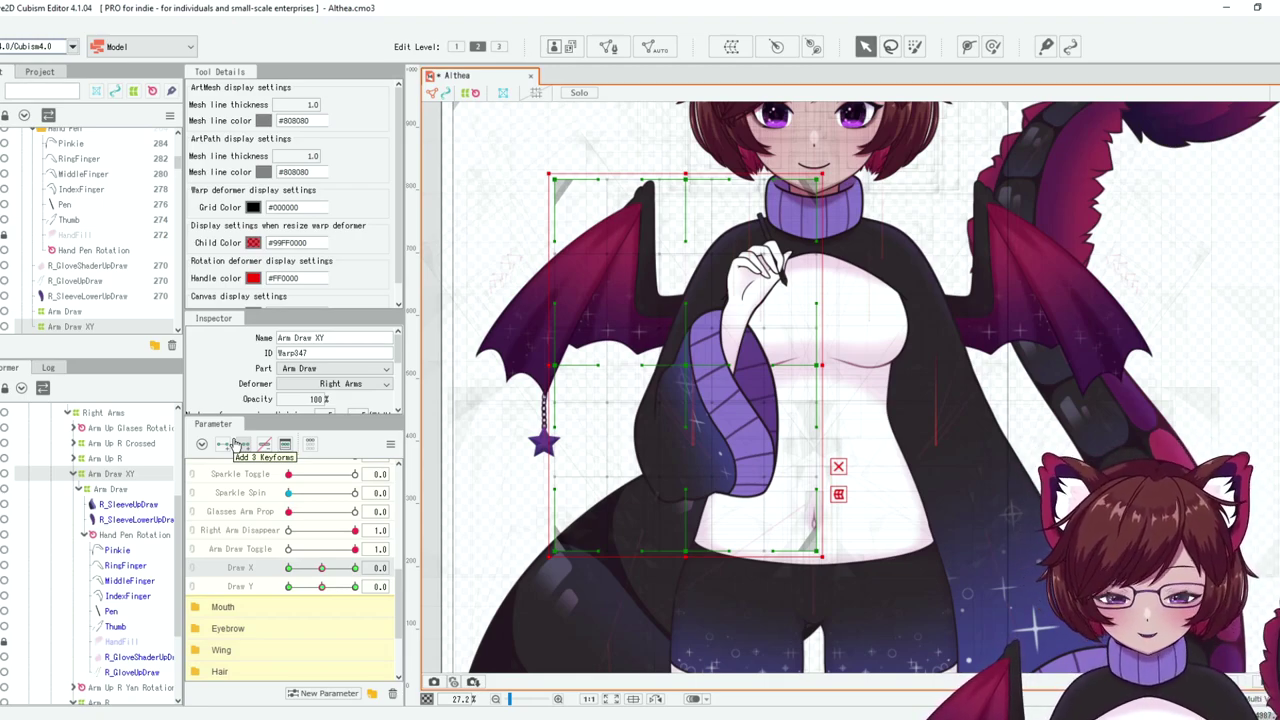
pyautogui.click(237, 445)
pyautogui.scroll(2, 860, 400)
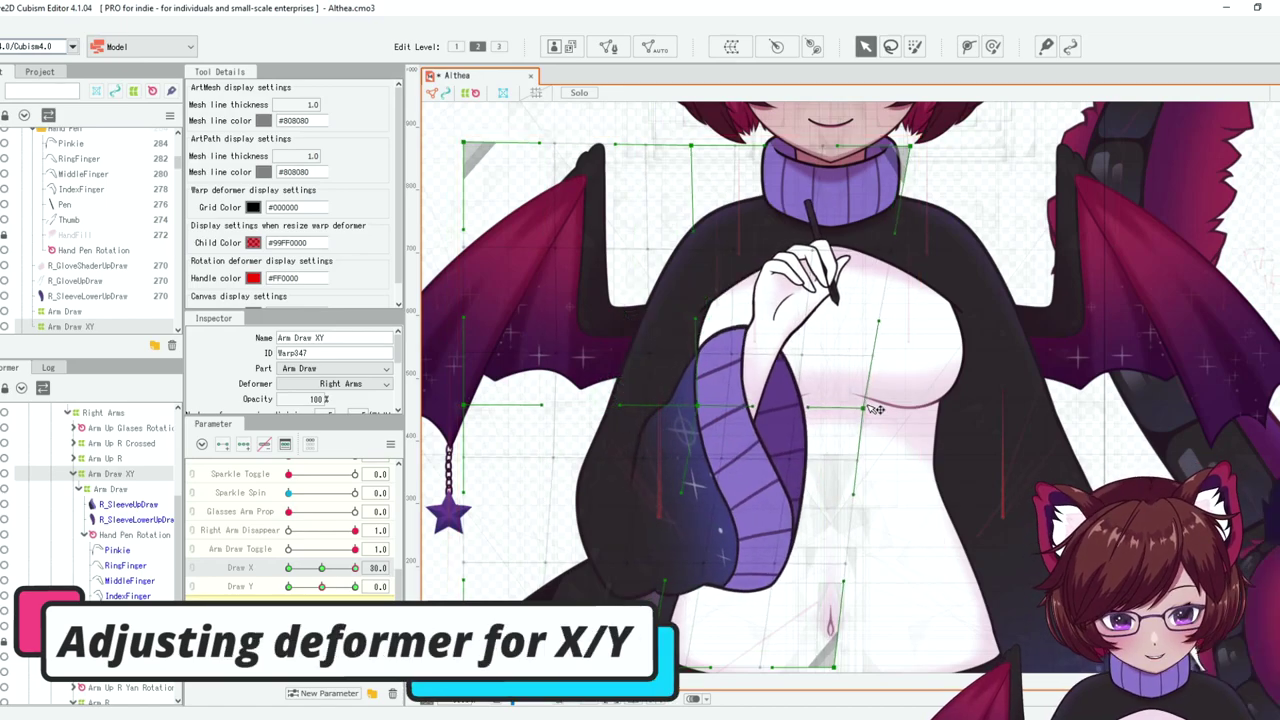
pyautogui.moveTo(354, 567)
pyautogui.mouseDown()
pyautogui.moveTo(288, 567)
pyautogui.moveTo(321, 567)
pyautogui.moveTo(288, 567)
pyautogui.moveTo(321, 567)
pyautogui.moveTo(273, 592)
pyautogui.moveTo(354, 587)
pyautogui.mouseUp()
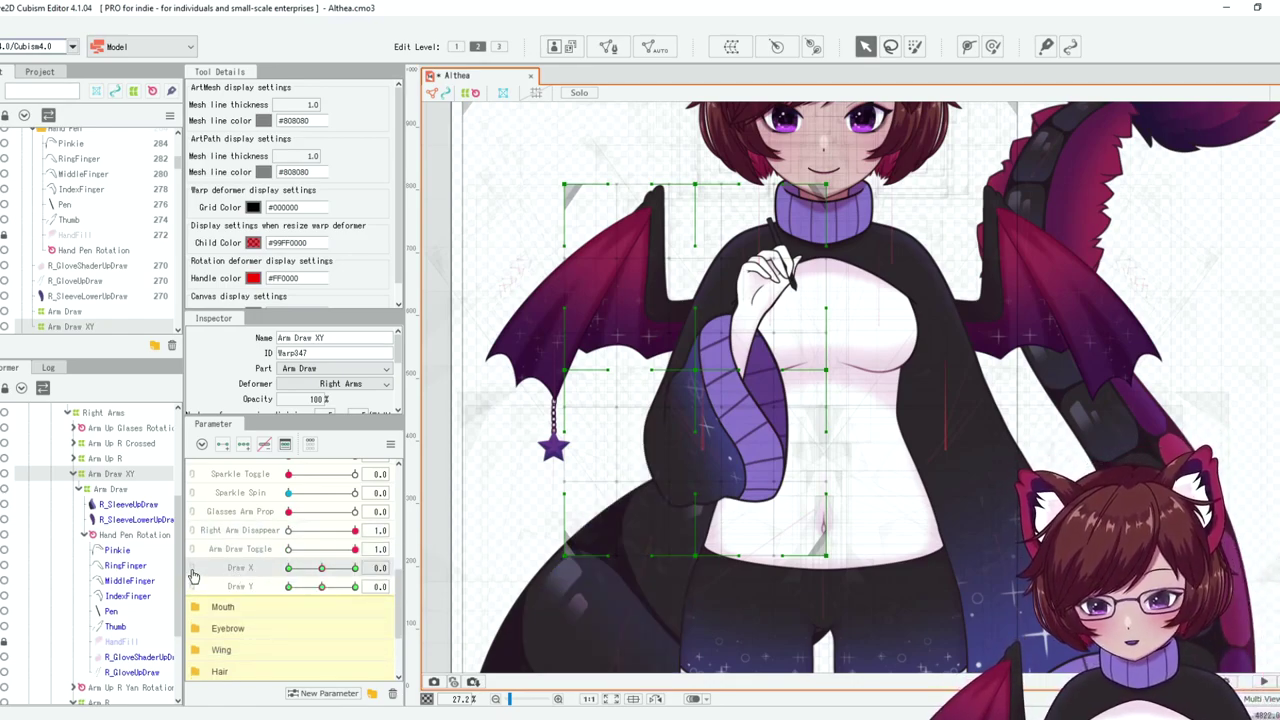
# Link Draw X/Y into a 2D pad, synthesize its corner keyforms, and test arm sweeps.
pyautogui.click(195, 577)
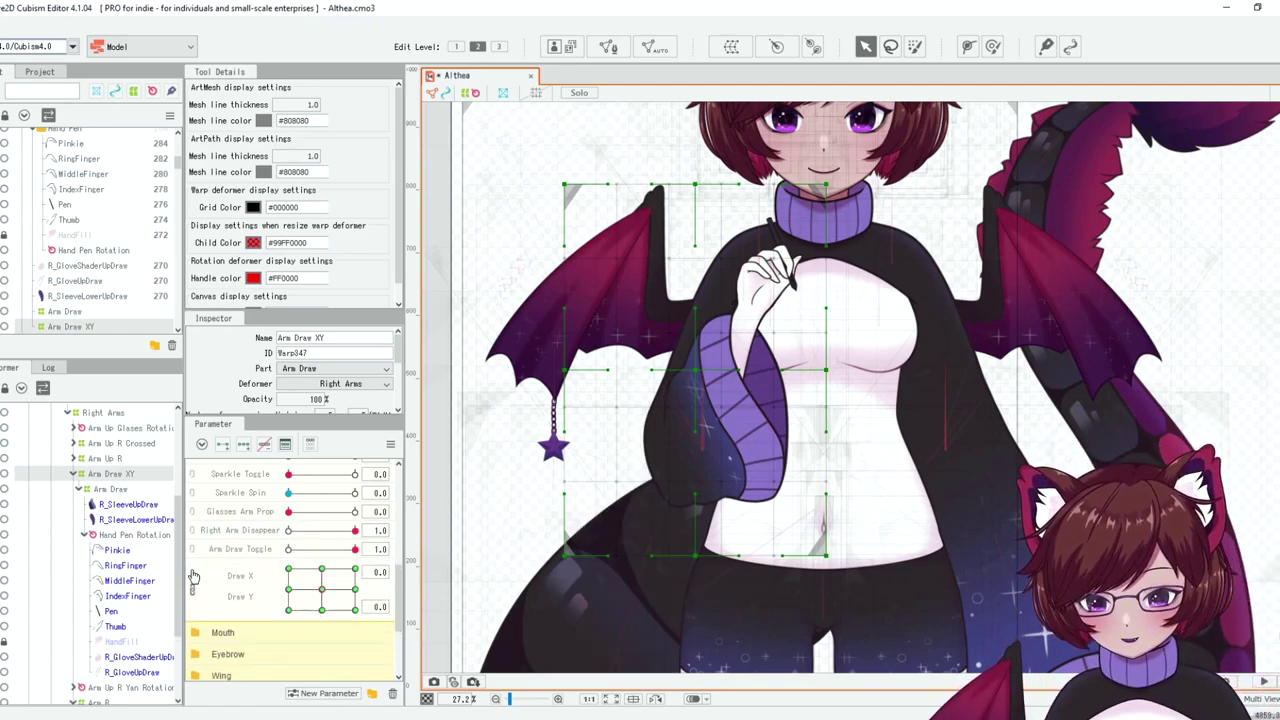
pyautogui.click(390, 444)
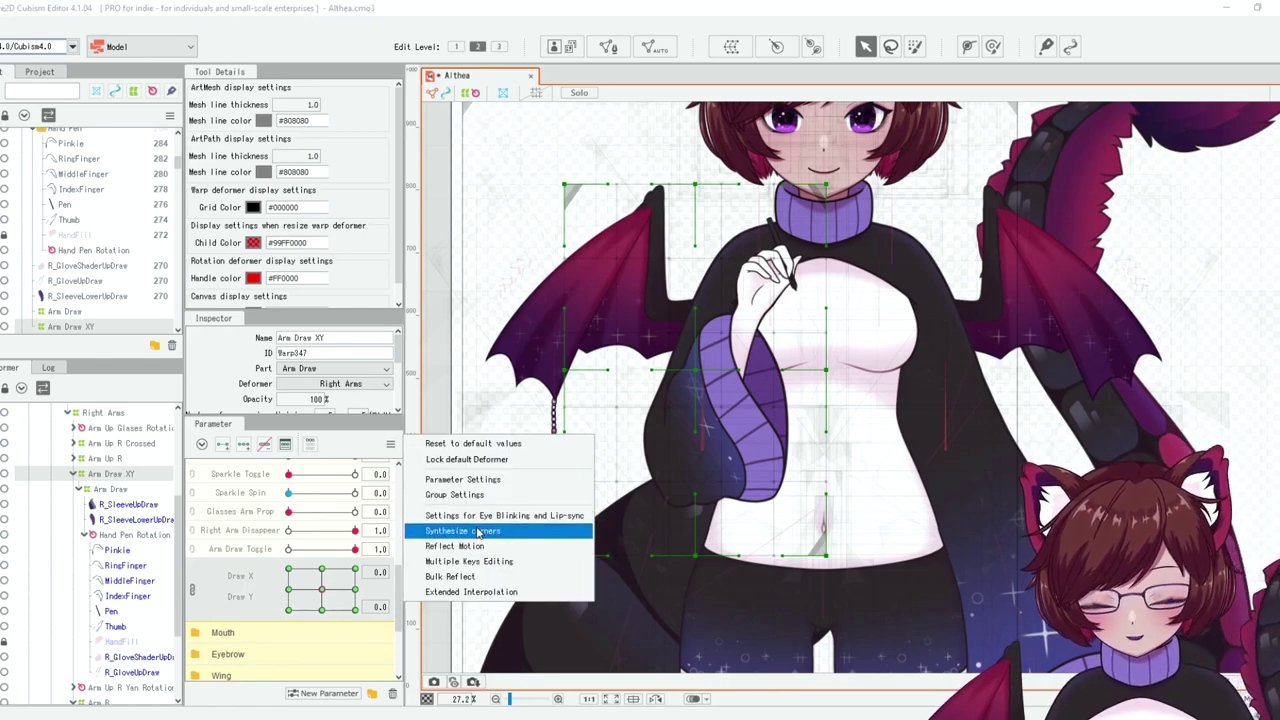
pyautogui.click(462, 530)
pyautogui.click(612, 445)
pyautogui.moveTo(321, 589)
pyautogui.mouseDown()
pyautogui.moveTo(318, 612)
pyautogui.moveTo(282, 584)
pyautogui.moveTo(338, 592)
pyautogui.moveTo(264, 580)
pyautogui.moveTo(334, 604)
pyautogui.moveTo(300, 590)
pyautogui.moveTo(305, 560)
pyautogui.mouseUp()
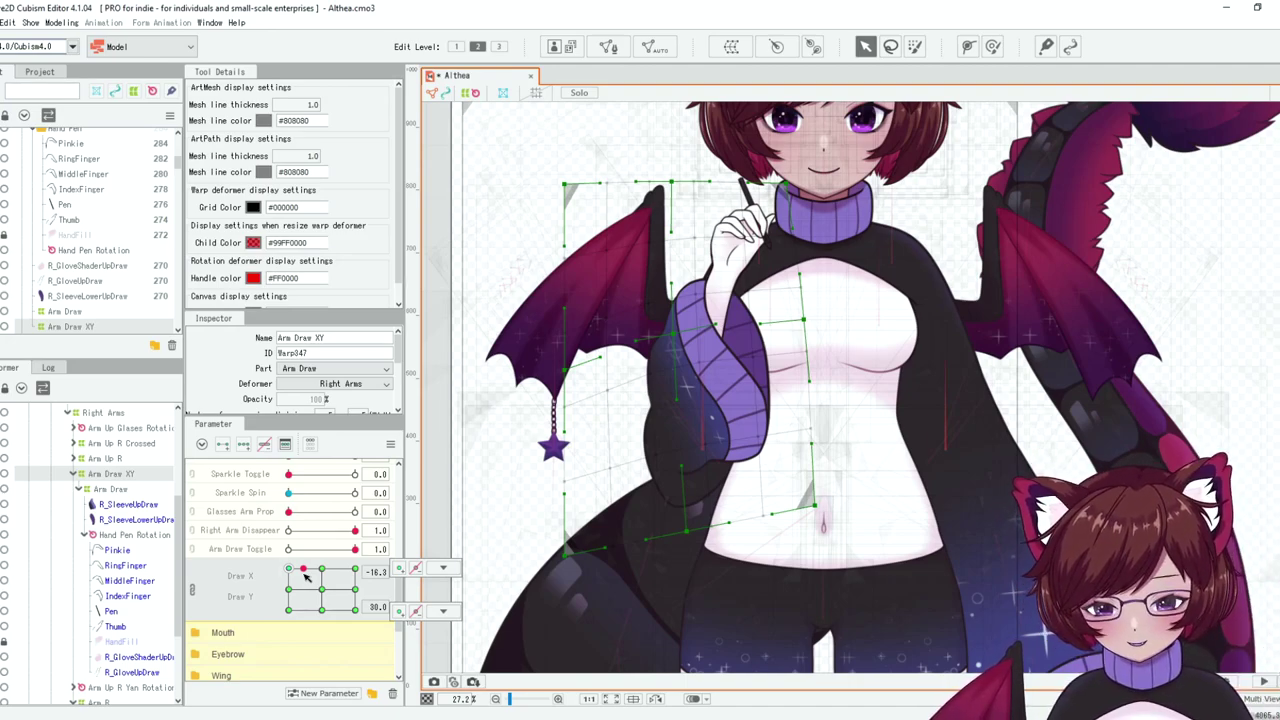
pyautogui.moveTo(307, 577); pyautogui.dragTo(367, 603)
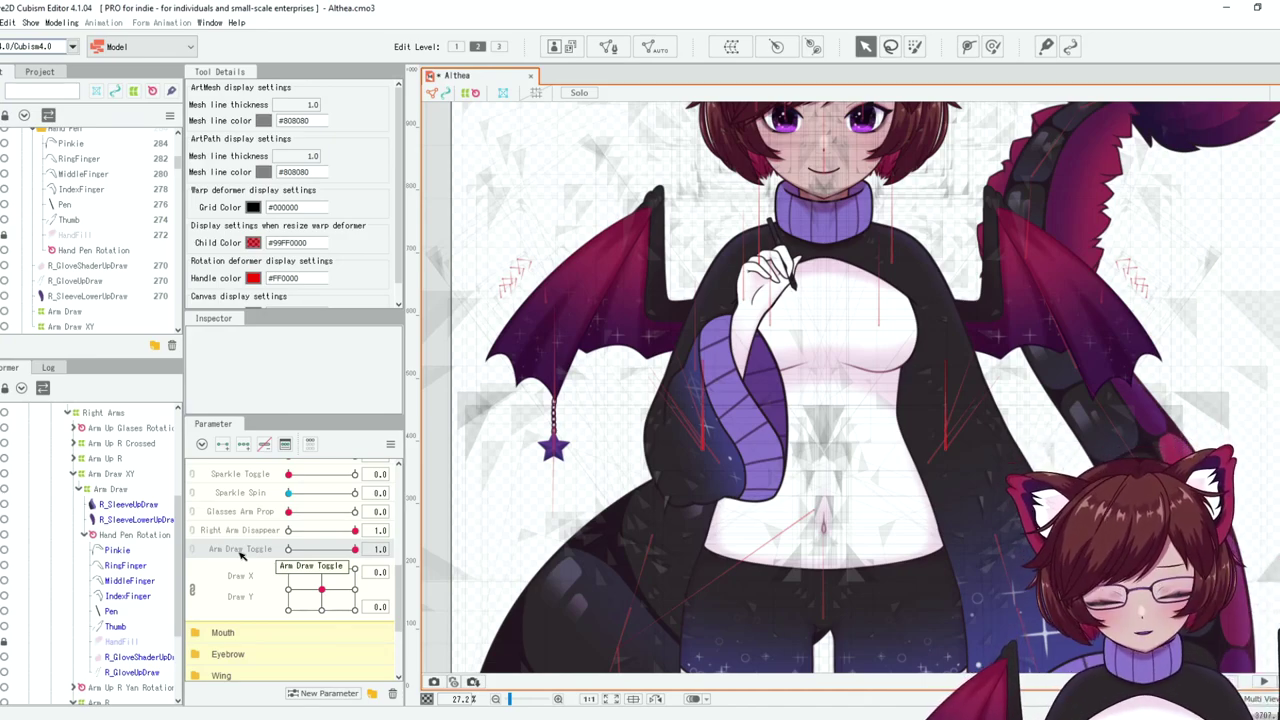
# Wrap Arm Upper Sleeve Tracked R in a new warp deformer named Upper Arm R Draw.
pyautogui.click(745, 400)
pyautogui.click(731, 45)
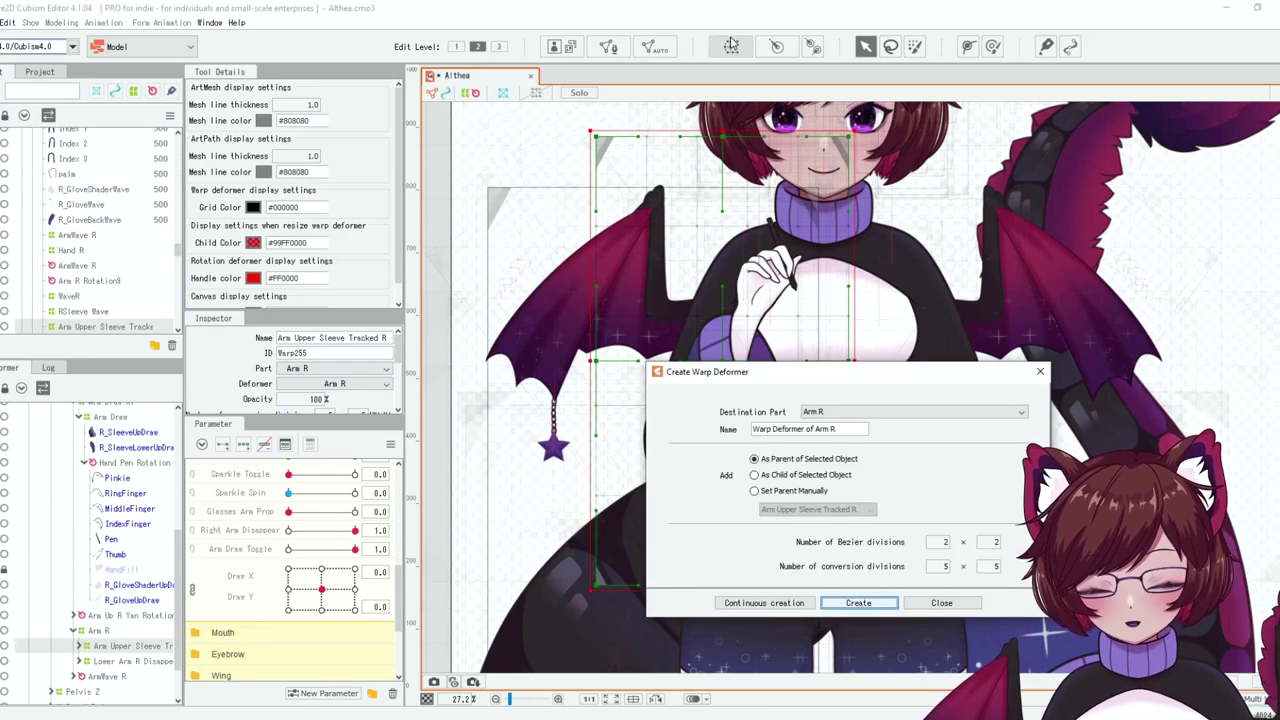
pyautogui.moveTo(836, 429); pyautogui.dragTo(753, 429)
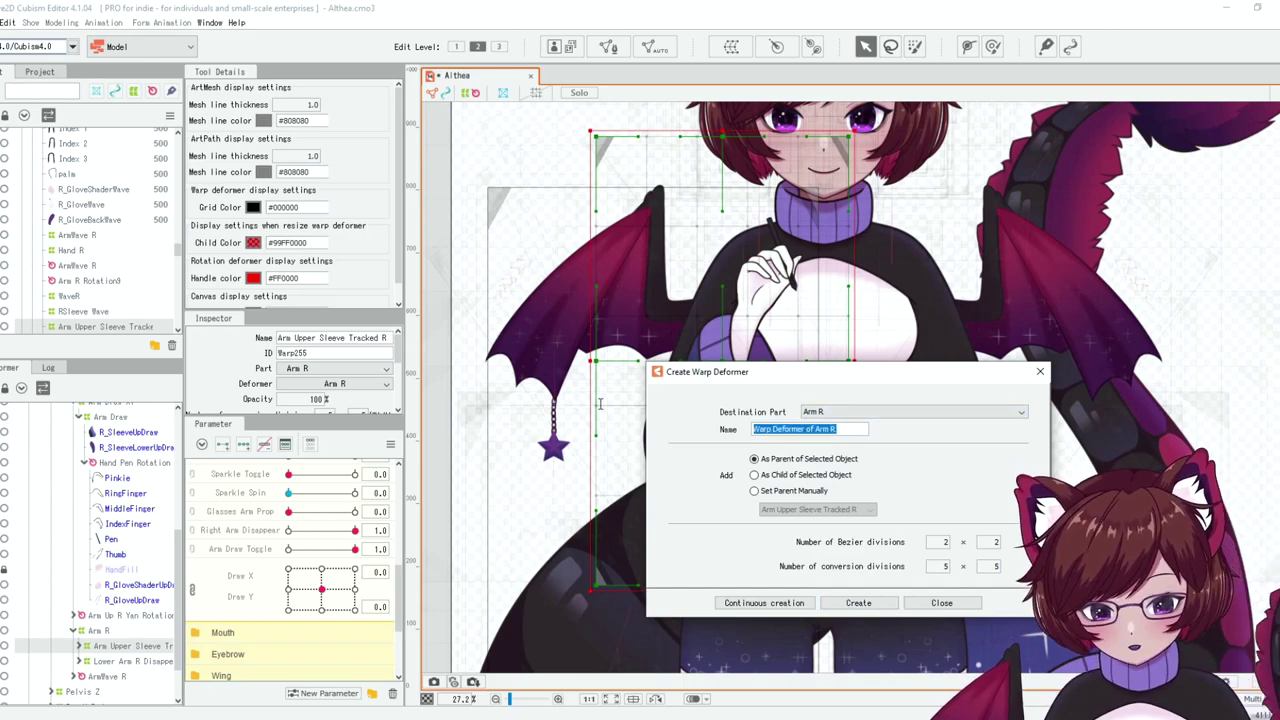
pyautogui.write('Upper Arm R')
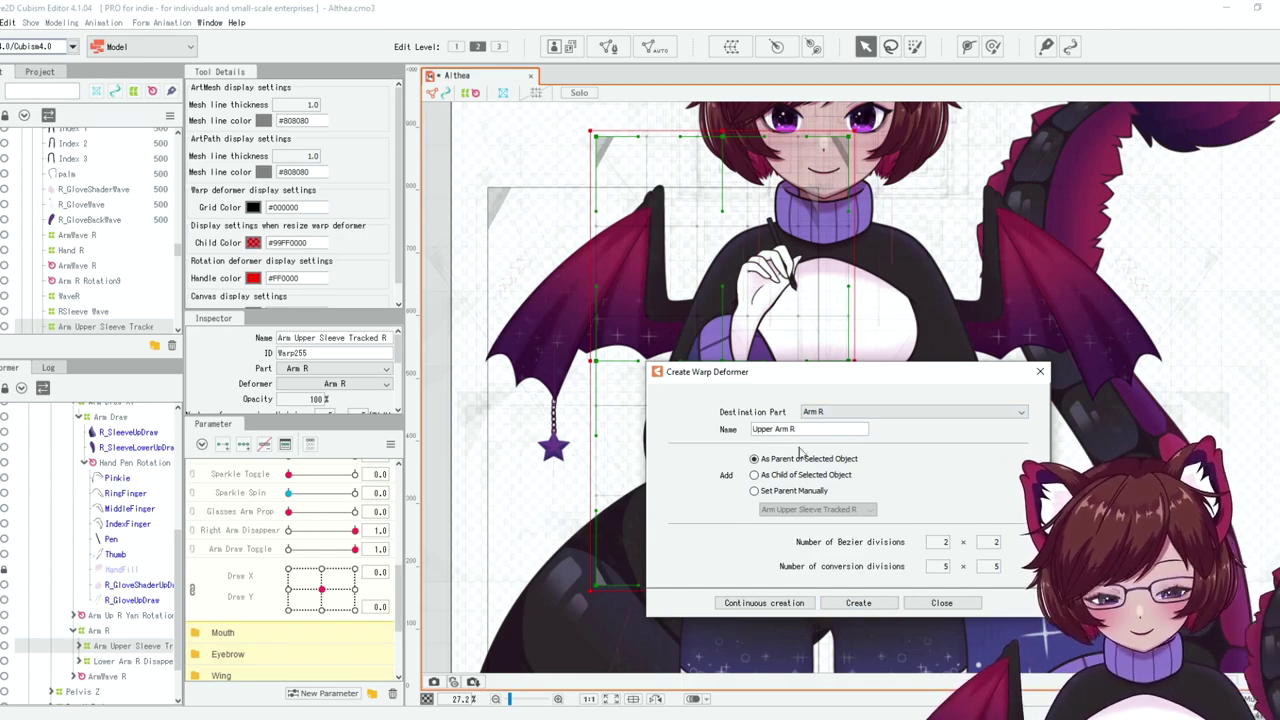
pyautogui.write(' Draw')
pyautogui.click(858, 603)
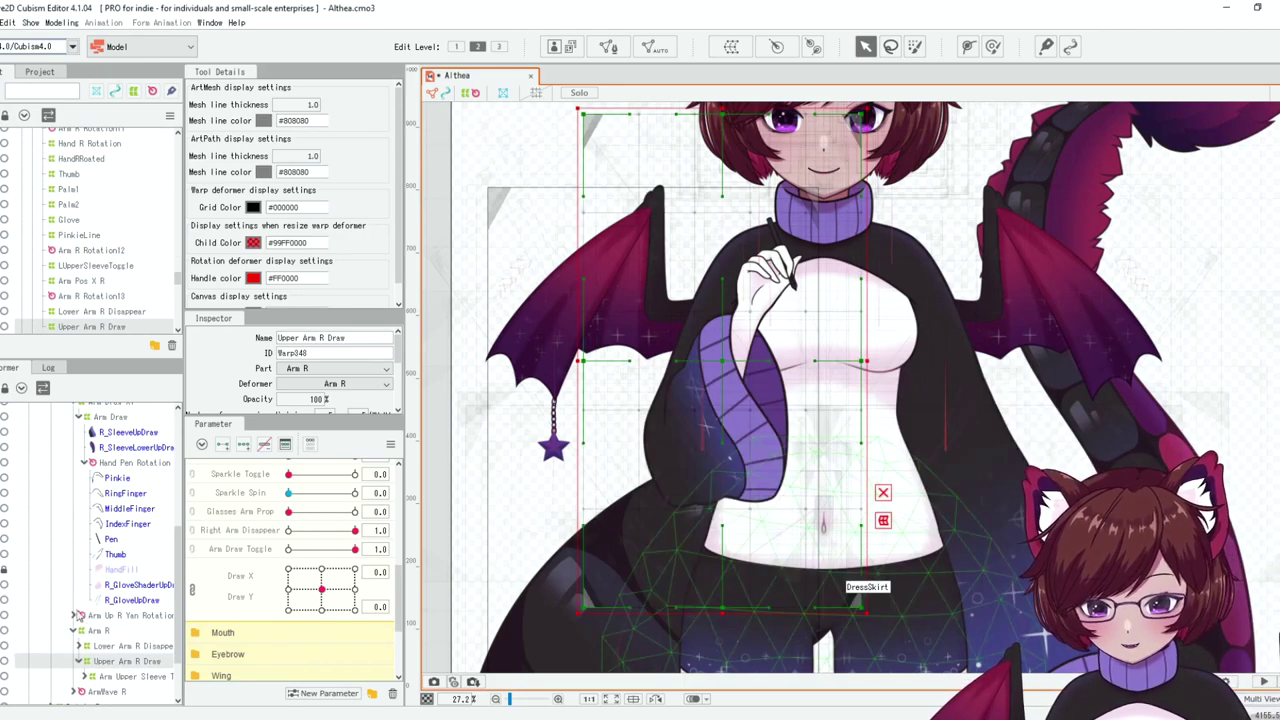
# Add 3 Draw X/Y keyforms to the new Upper Arm R Draw deformer.
pyautogui.click(80, 661)
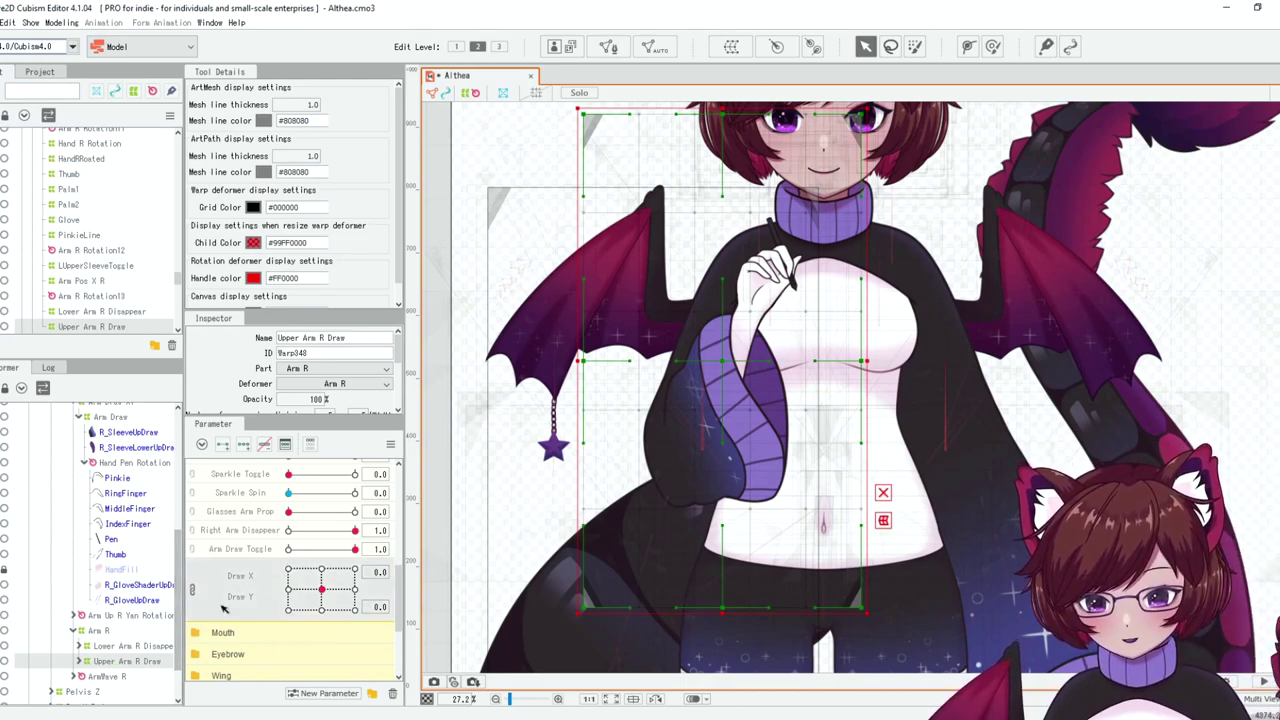
pyautogui.click(243, 445)
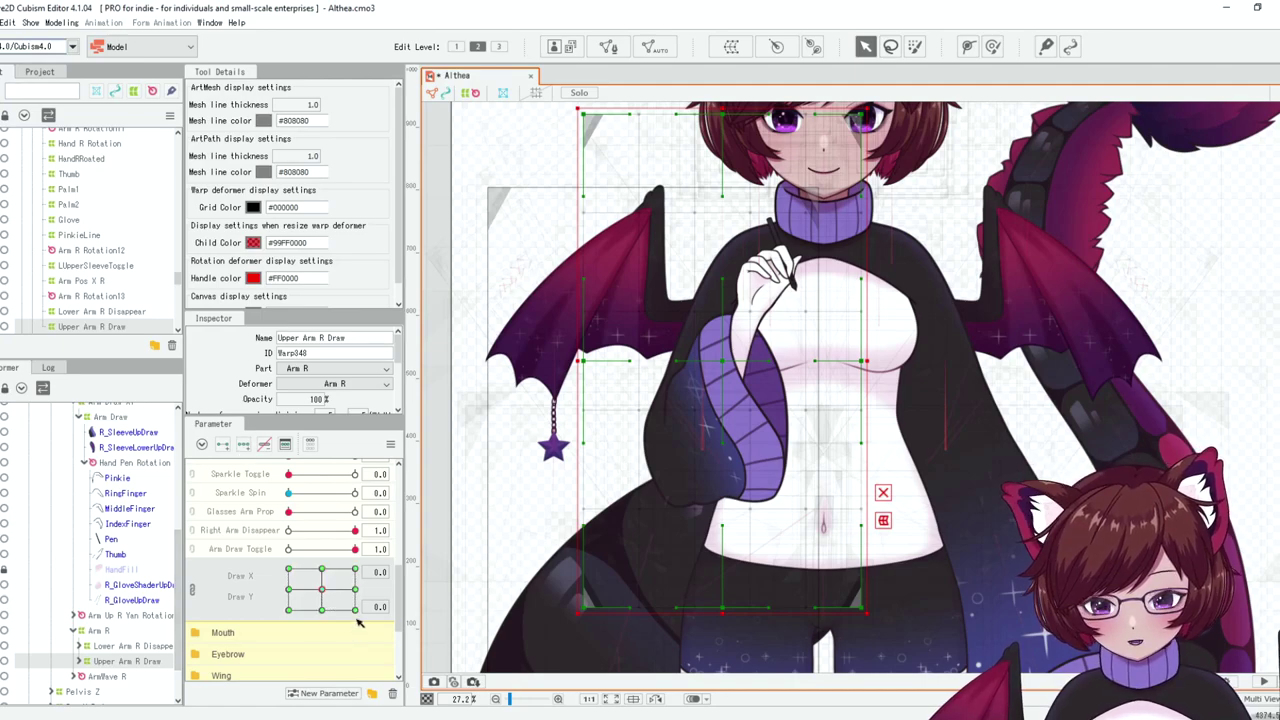
pyautogui.scroll(-1, 650, 400)
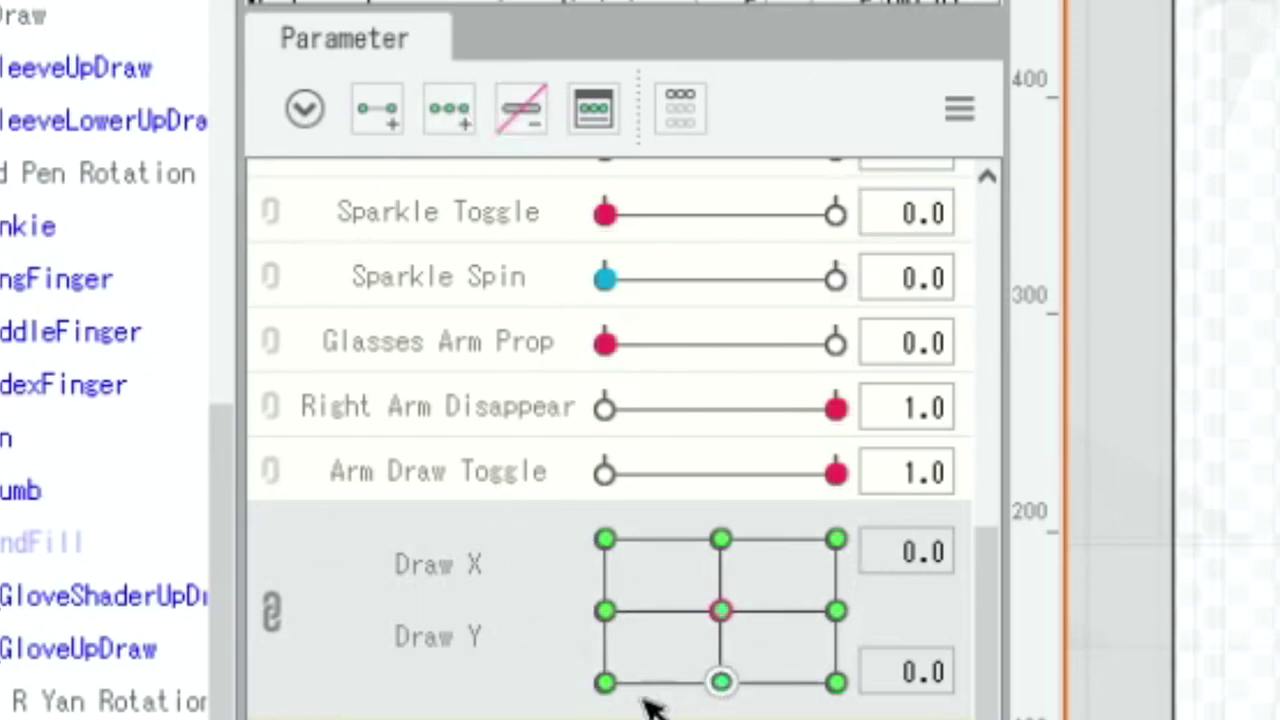
# Replace the Draw X/Y keys with 2 Arm Draw Toggle keyforms combined with 3 Draw X/Y keyforms.
pyautogui.click(520, 112)
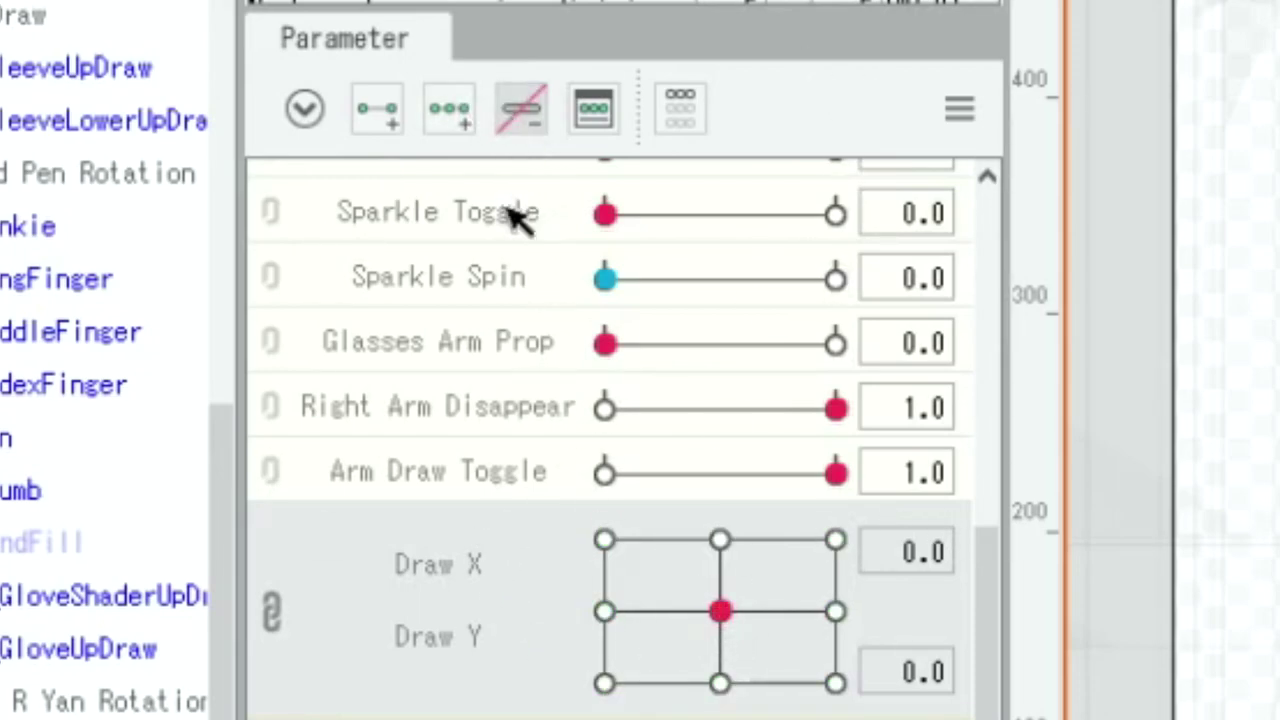
pyautogui.click(437, 491)
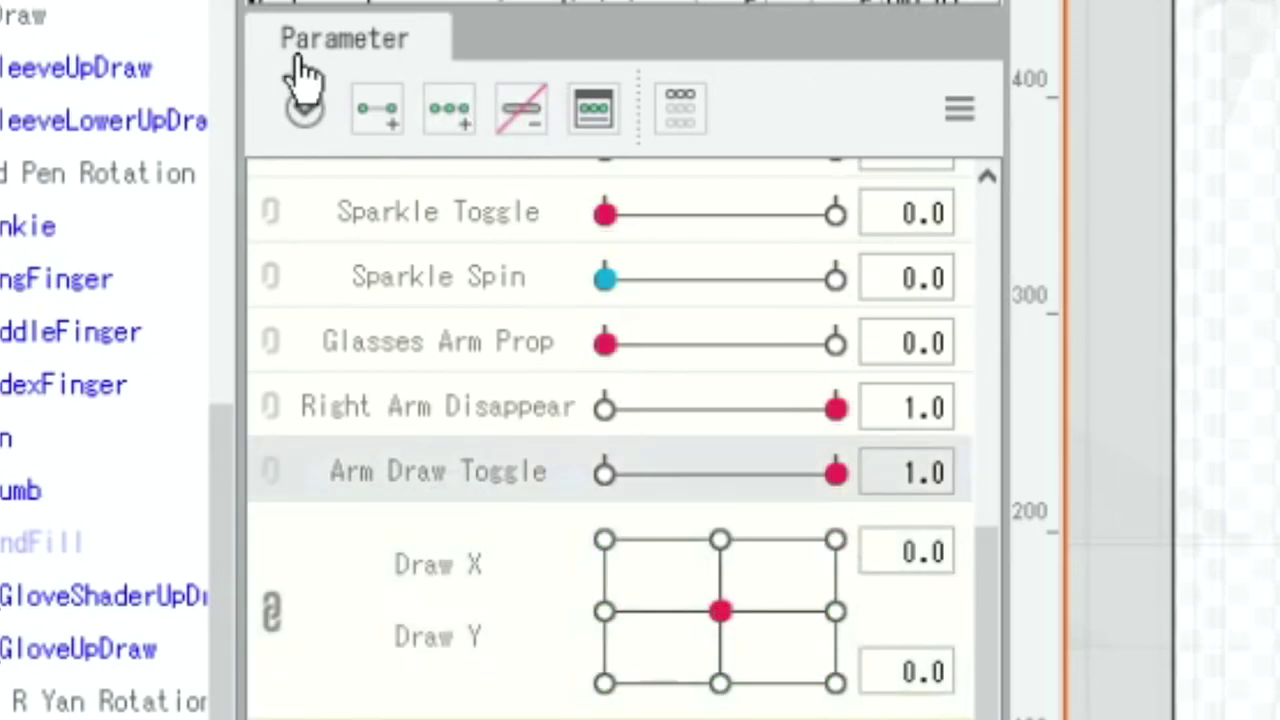
pyautogui.click(374, 128)
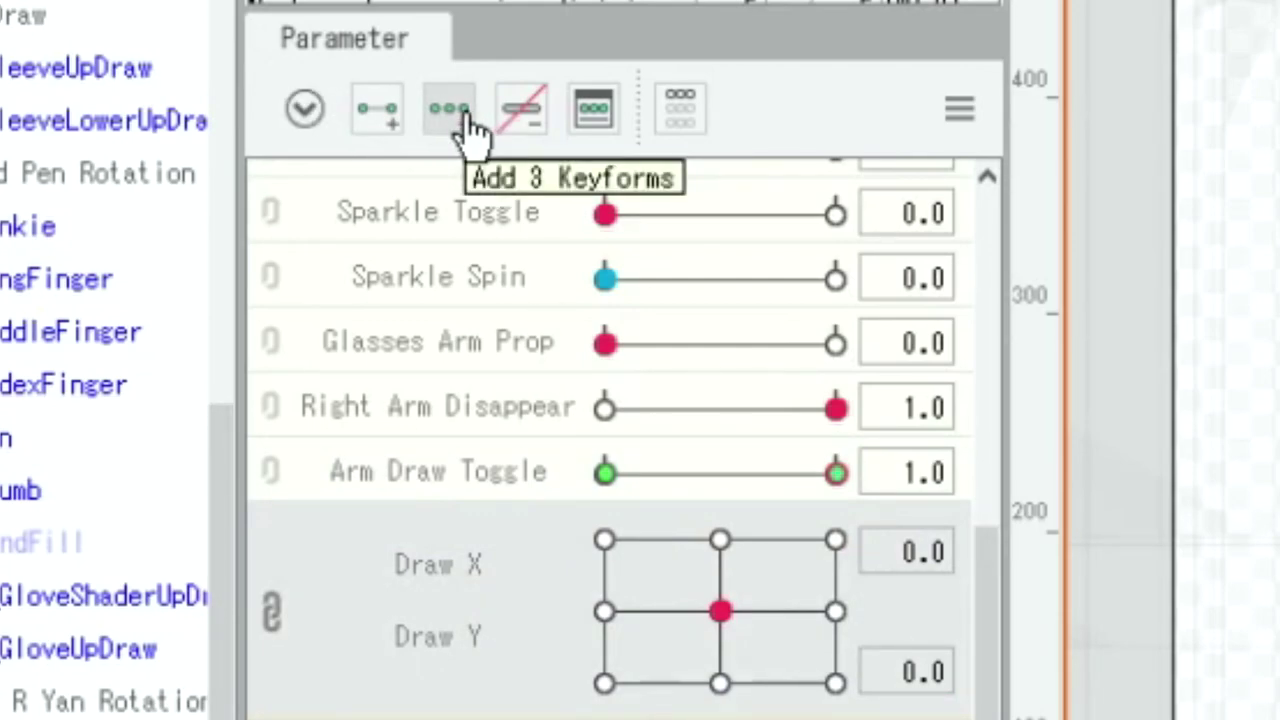
pyautogui.click(470, 128)
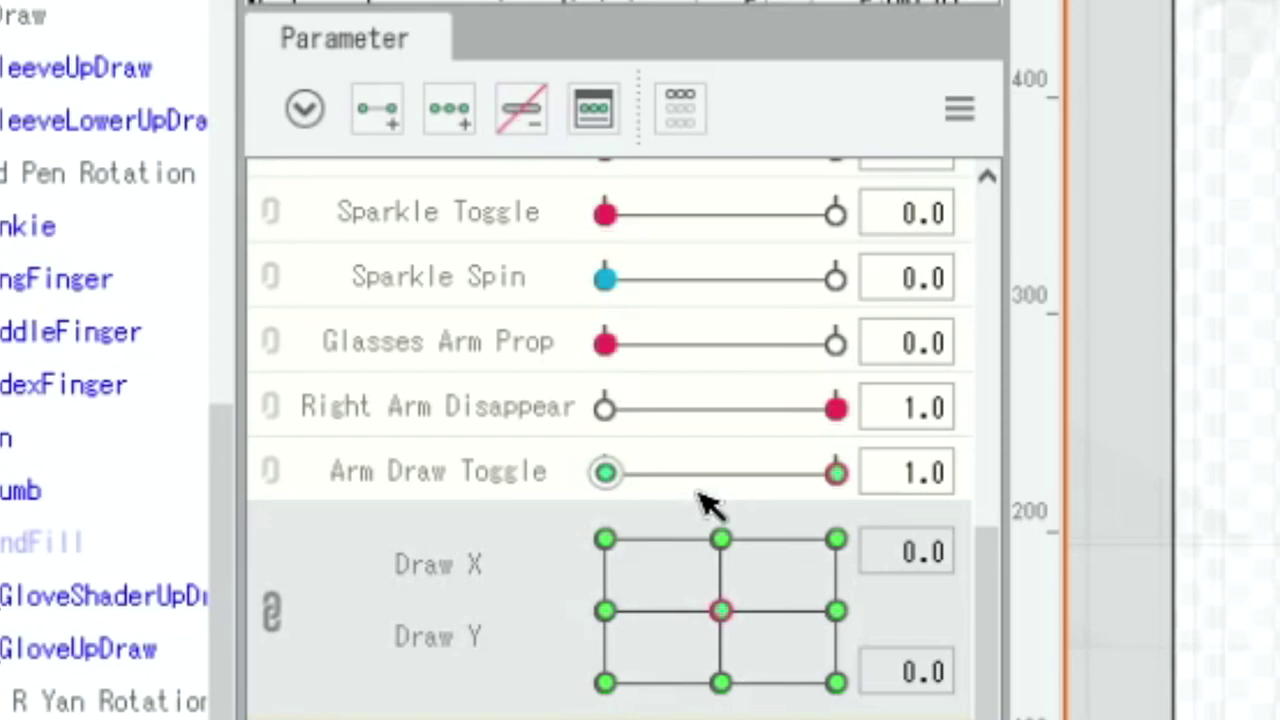
# Turn Arm Draw Toggle off to confirm the sleeve hides, then restore it to 1.0.
pyautogui.moveTo(846, 471)
pyautogui.mouseDown()
pyautogui.moveTo(771, 486)
pyautogui.moveTo(840, 474)
pyautogui.mouseUp()
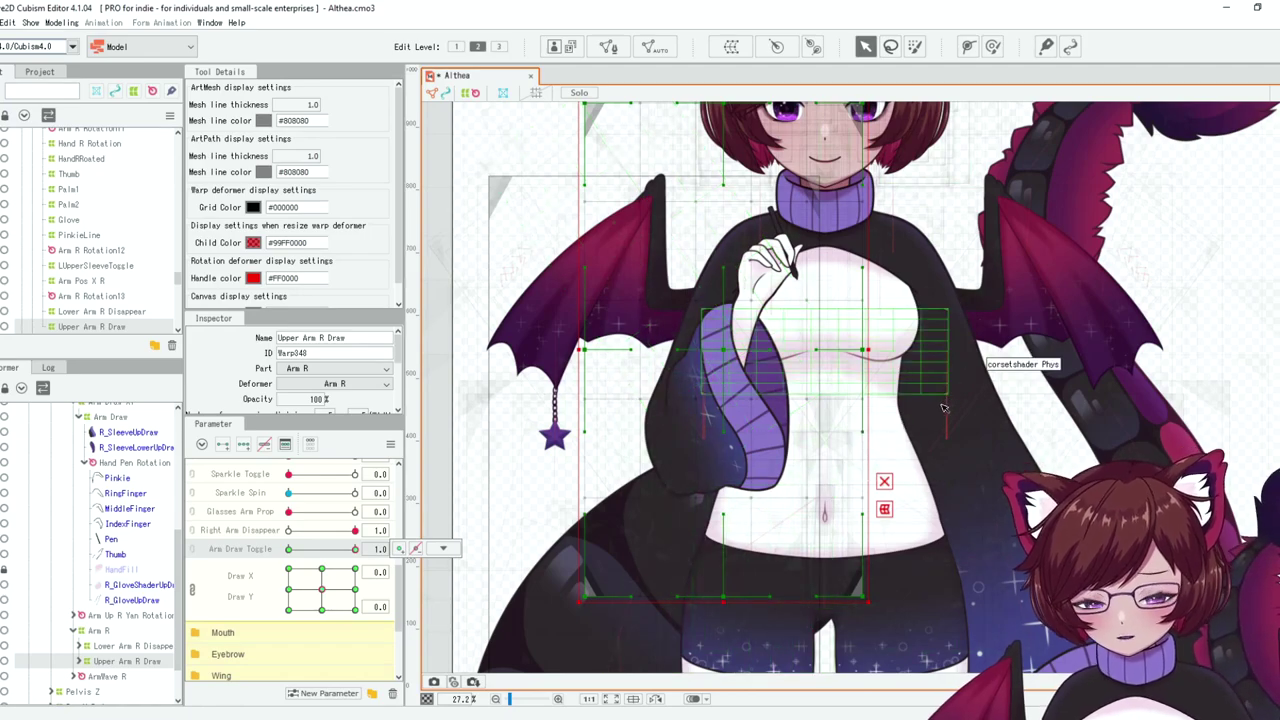
pyautogui.click(245, 553)
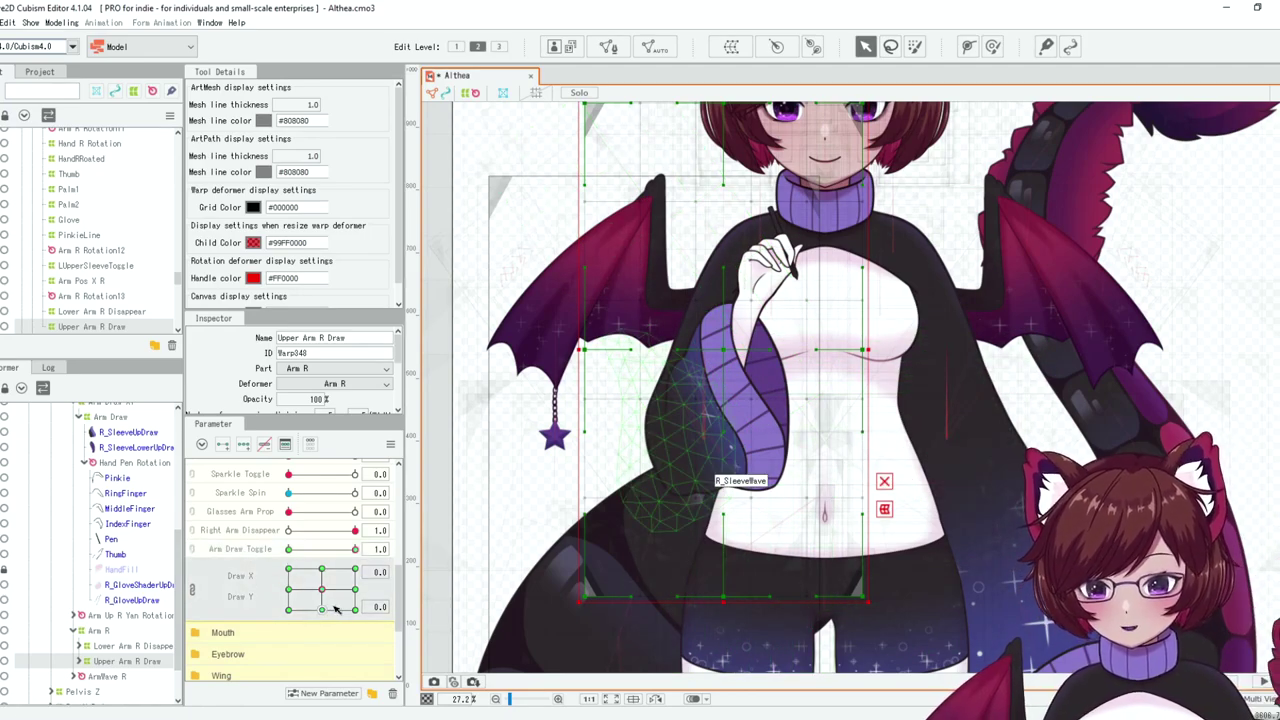
pyautogui.moveTo(354, 553); pyautogui.dragTo(288, 552)
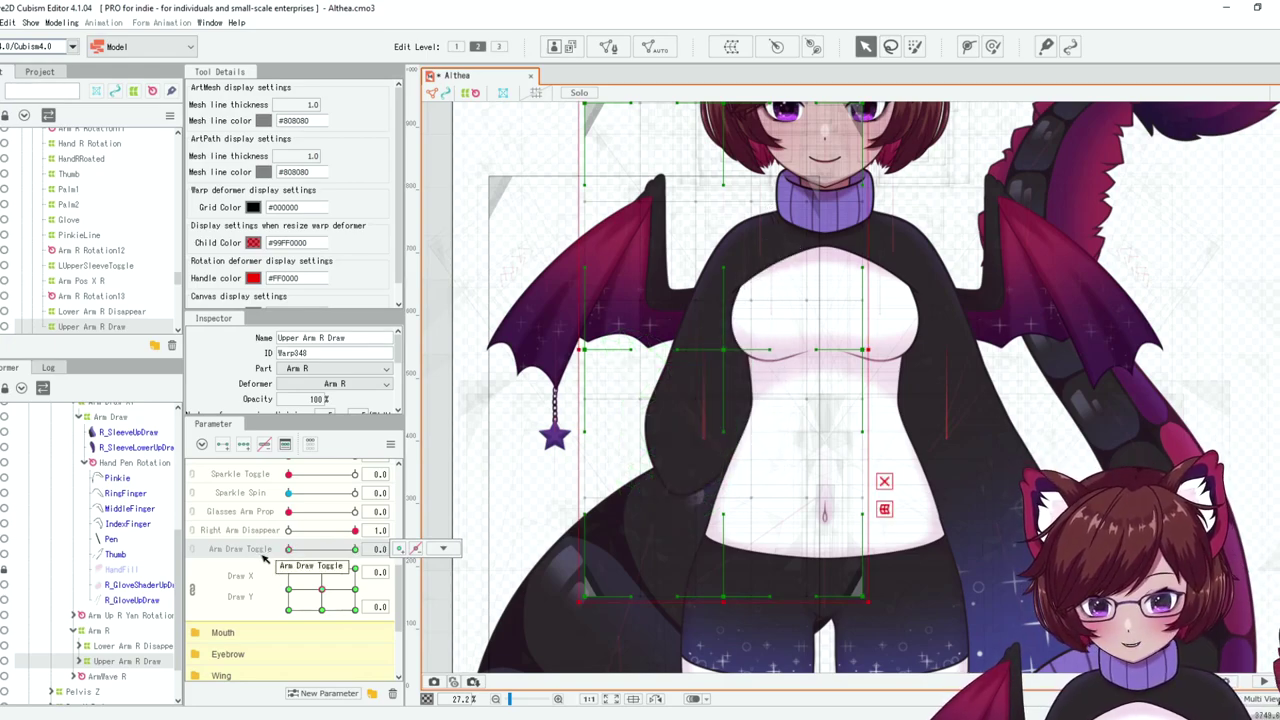
pyautogui.hotkey('ctrl', 'z')
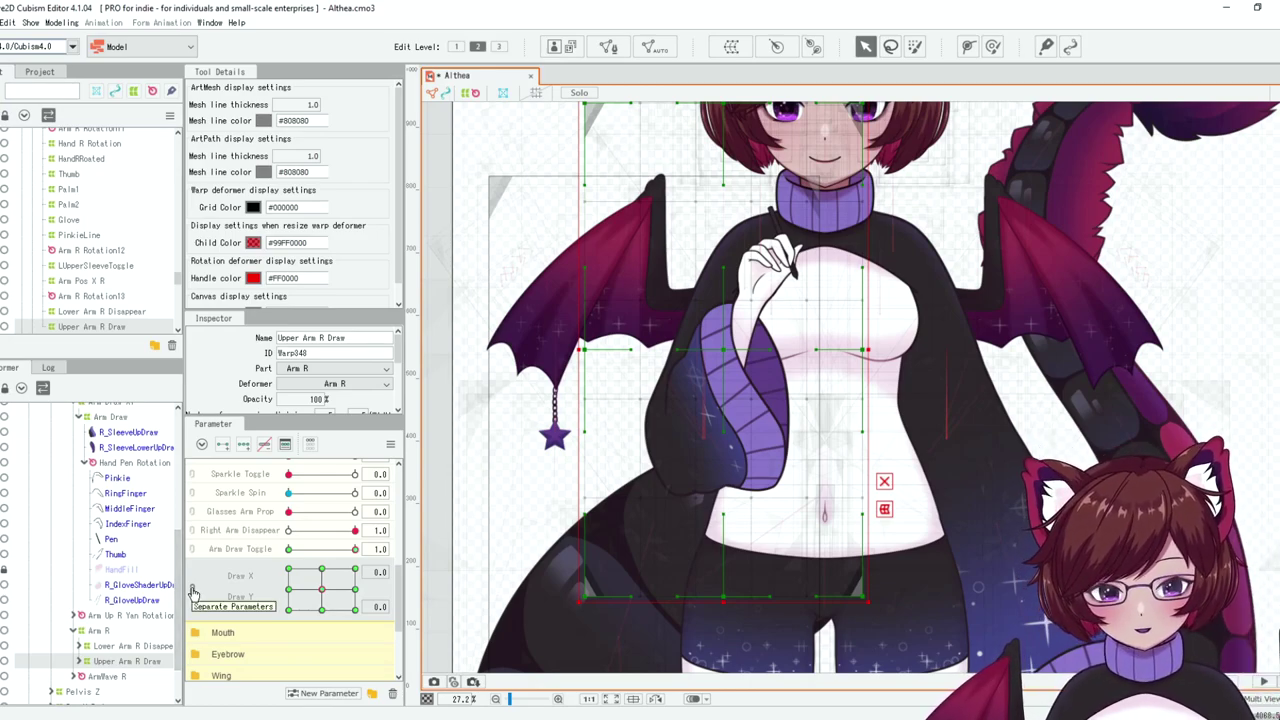
# Relink Draw X/Y, synthesize the sleeve deformer's corner poses, and test raising the pen to the mouth.
pyautogui.click(193, 592)
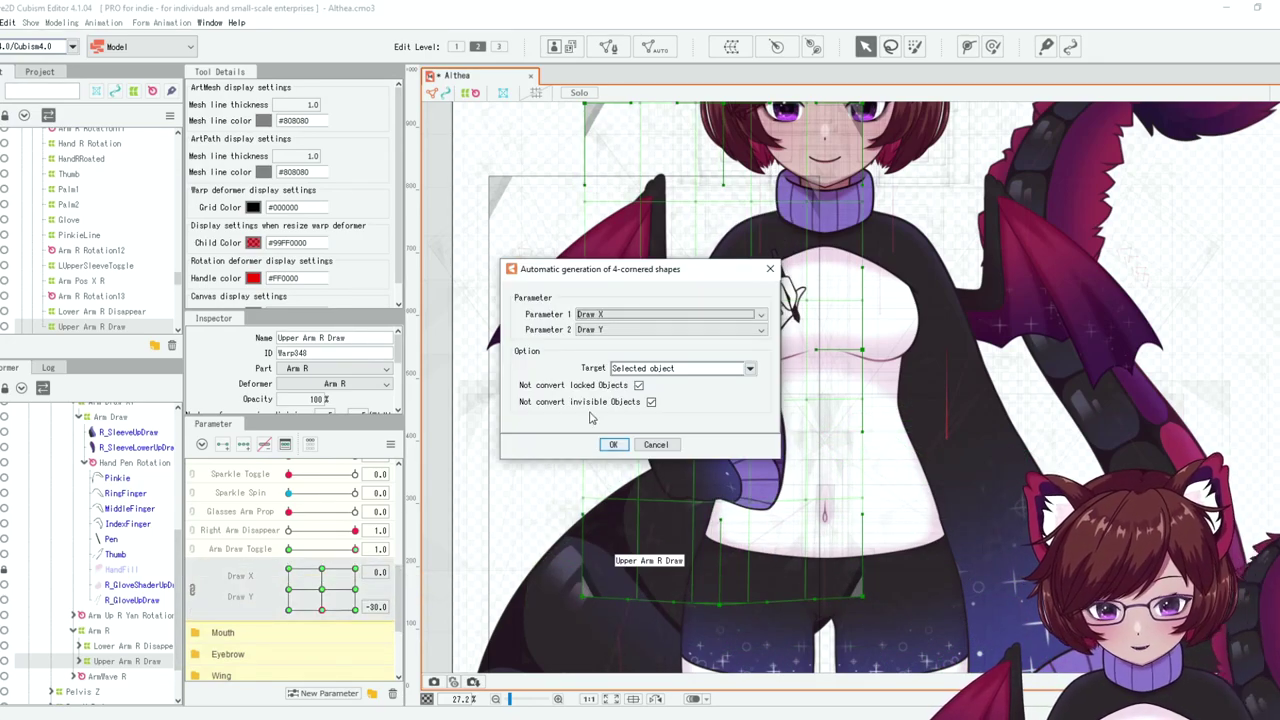
pyautogui.press('Return')
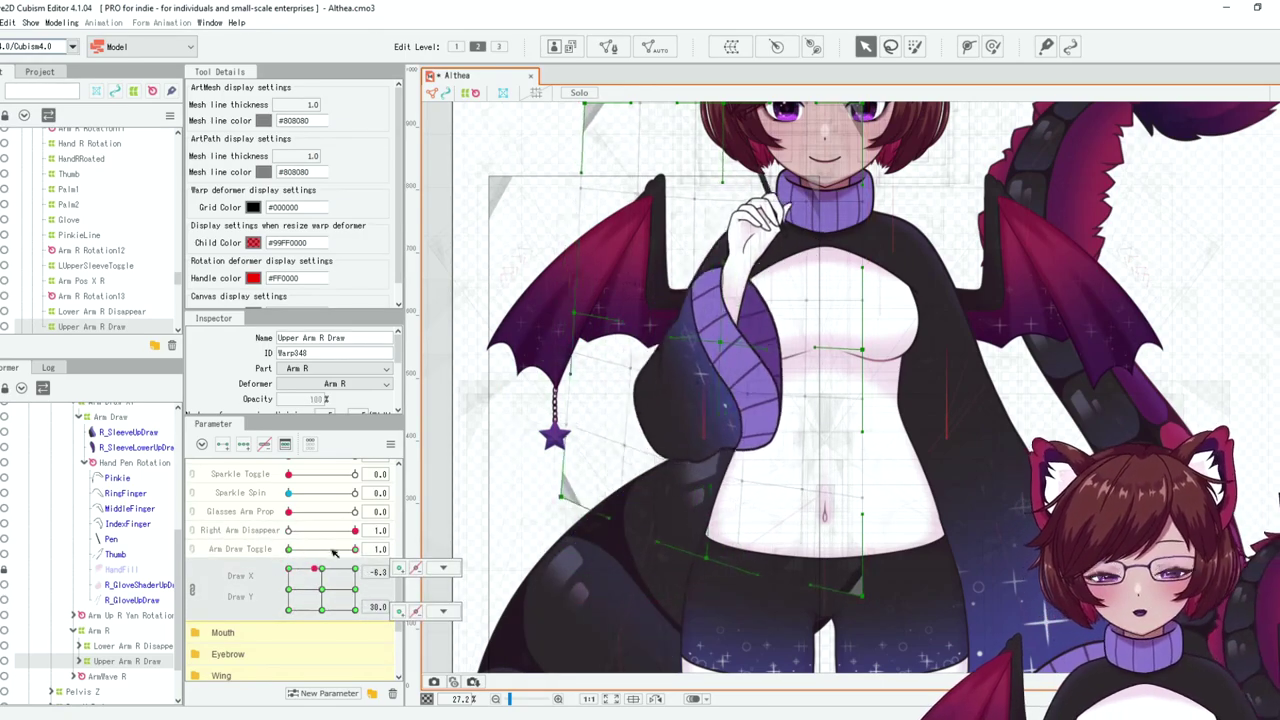
pyautogui.moveTo(318, 570)
pyautogui.mouseDown()
pyautogui.moveTo(364, 571)
pyautogui.moveTo(284, 565)
pyautogui.moveTo(362, 602)
pyautogui.moveTo(341, 598)
pyautogui.mouseUp()
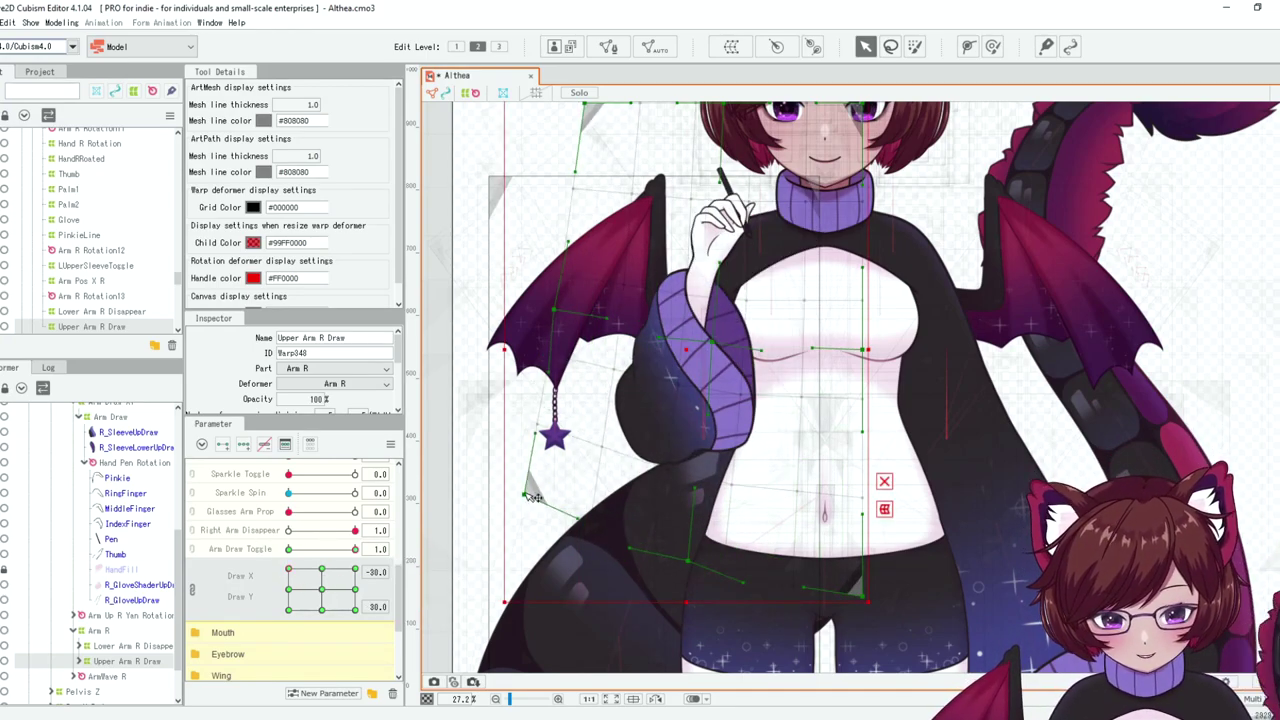
pyautogui.moveTo(330, 578)
pyautogui.mouseDown()
pyautogui.moveTo(605, 520)
pyautogui.moveTo(312, 600)
pyautogui.moveTo(352, 568)
pyautogui.moveTo(300, 585)
pyautogui.moveTo(267, 572)
pyautogui.moveTo(267, 624)
pyautogui.moveTo(263, 598)
pyautogui.moveTo(333, 583)
pyautogui.mouseUp()
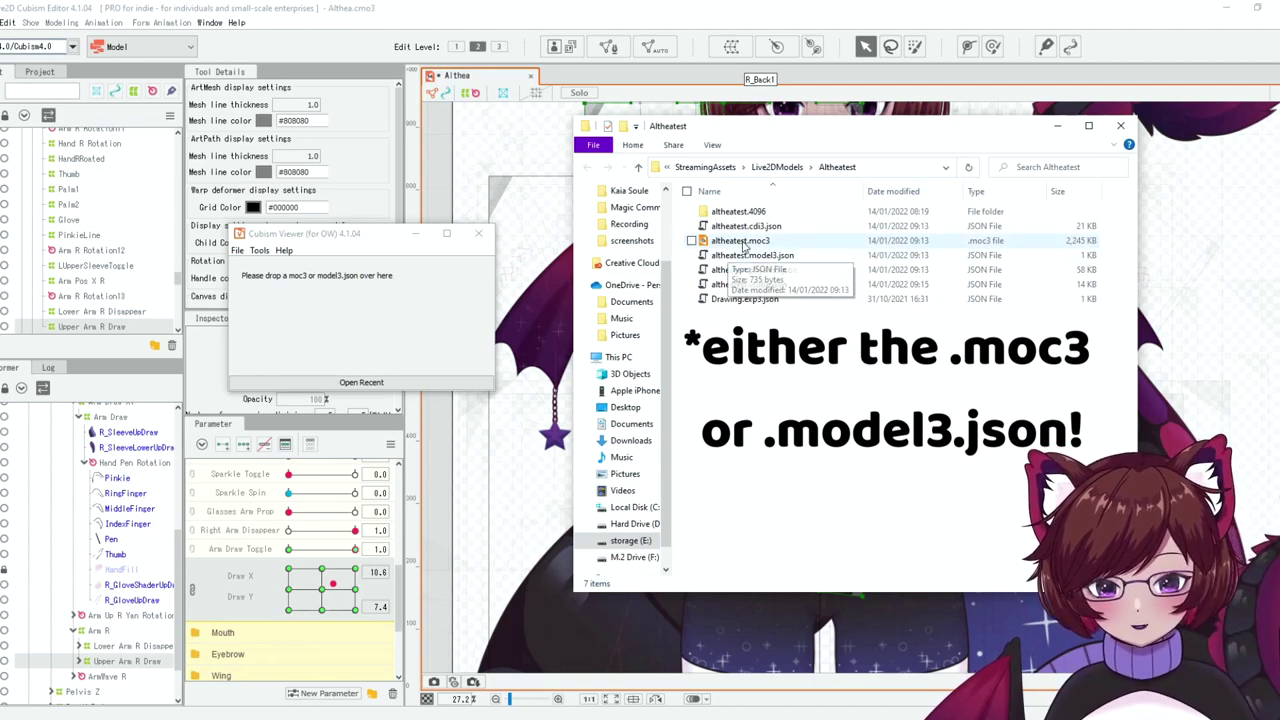
# Load altheatest.moc3 into the viewer and add an expression with file and expression name Drawing Arm.
pyautogui.moveTo(741, 248); pyautogui.dragTo(420, 300)
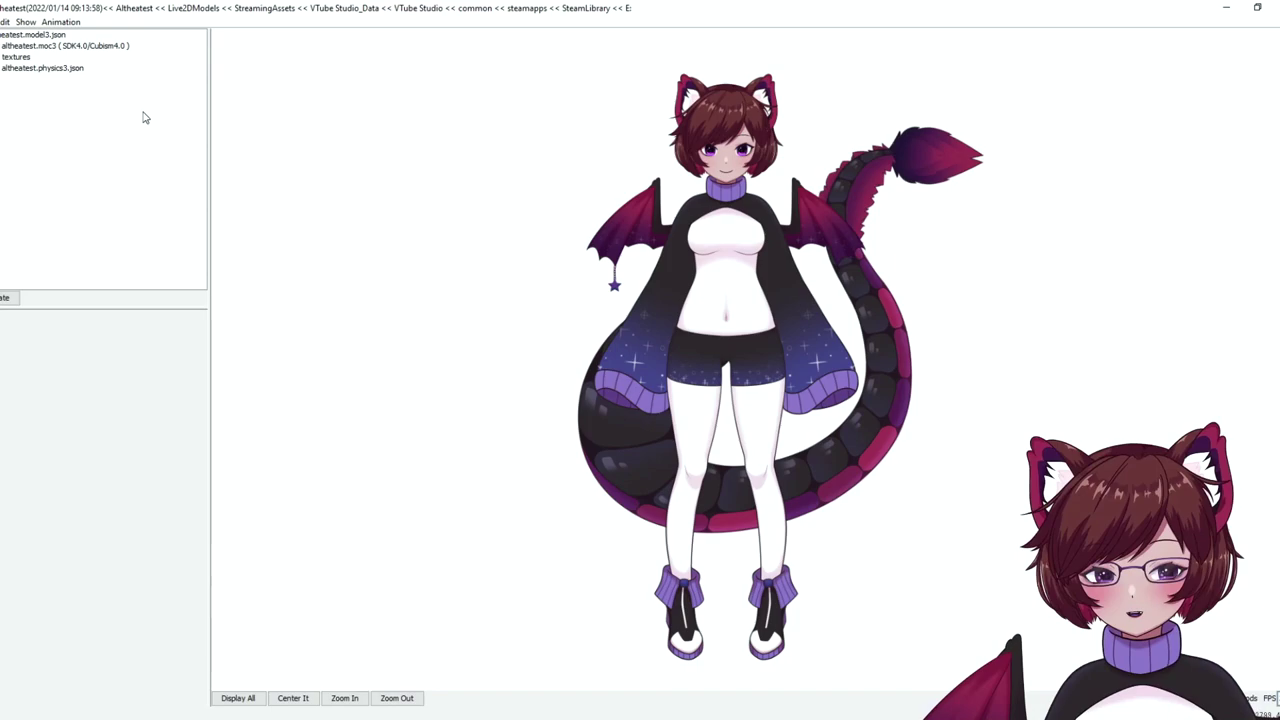
pyautogui.click(1, 21)
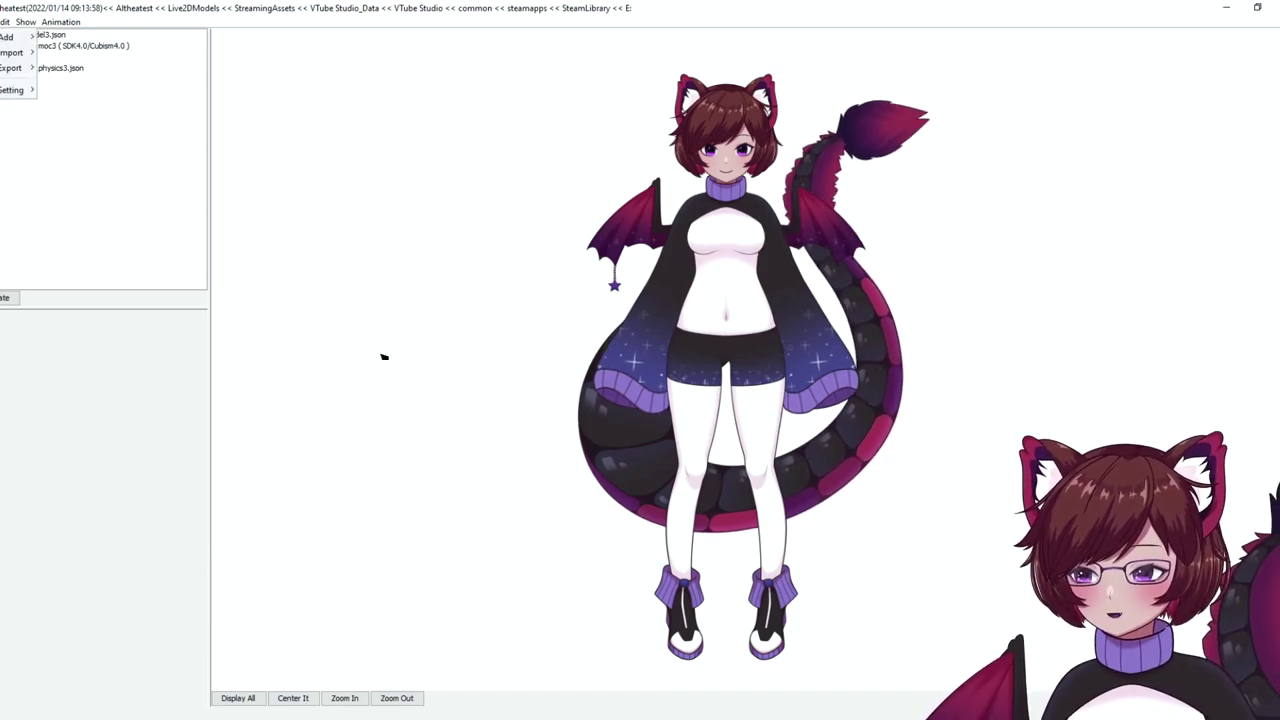
pyautogui.moveTo(20, 37)
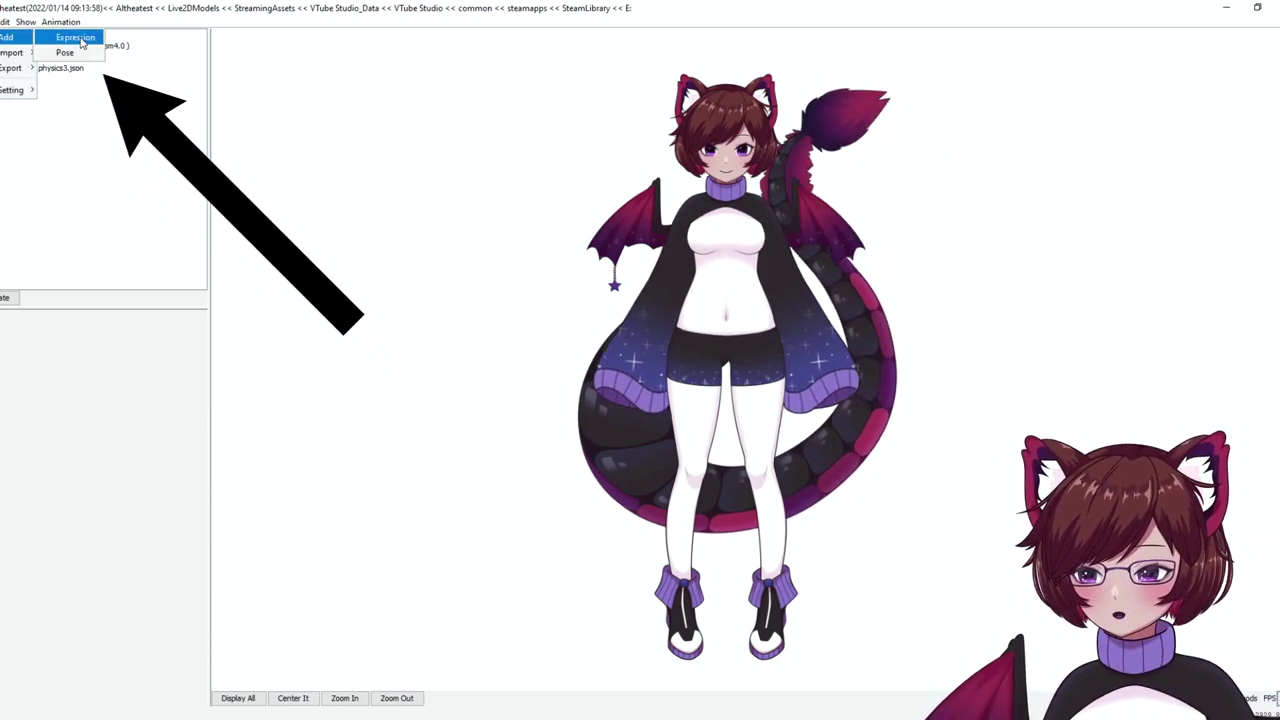
pyautogui.click(76, 37)
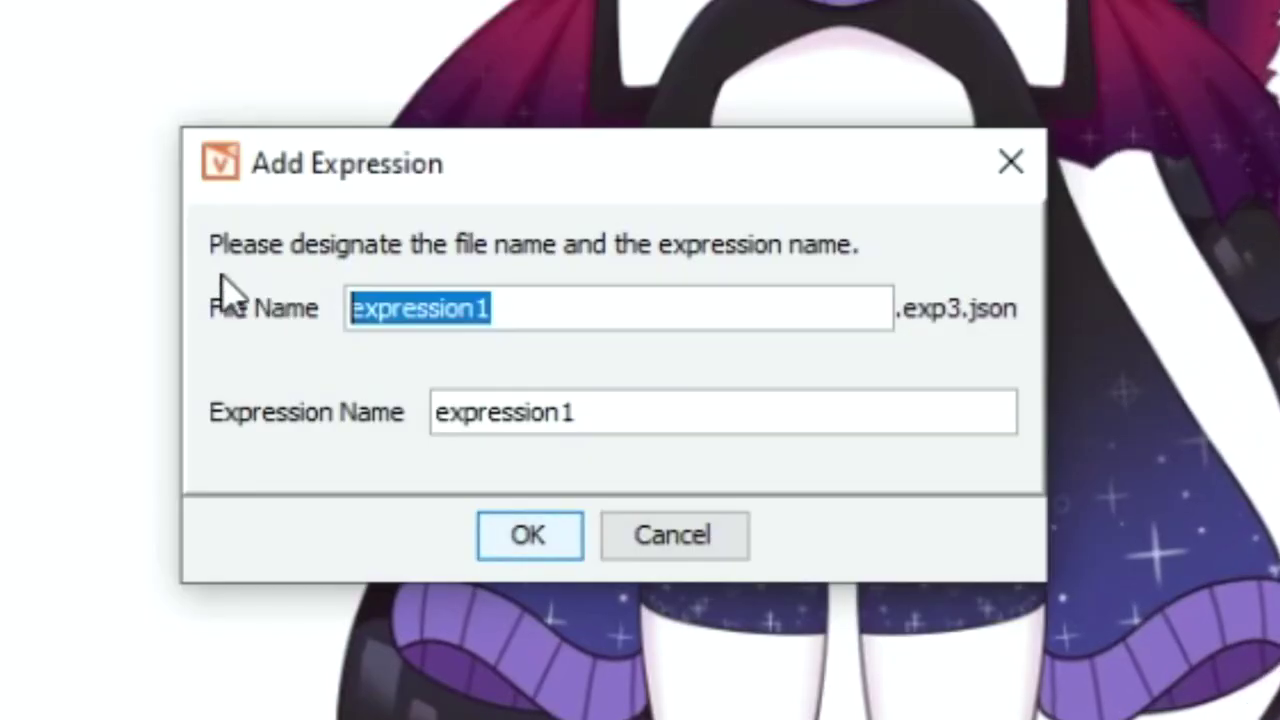
pyautogui.write('Drawing Arm')
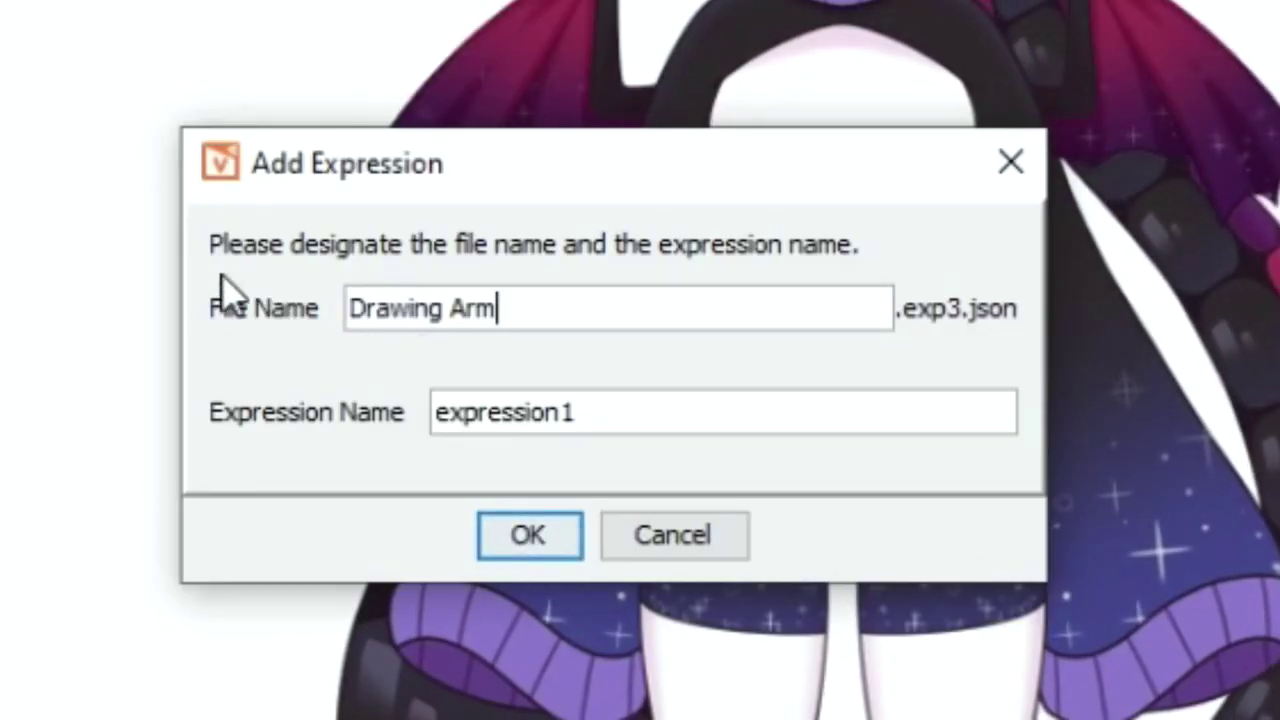
pyautogui.press('Tab')
pyautogui.write('Drawing Arm')
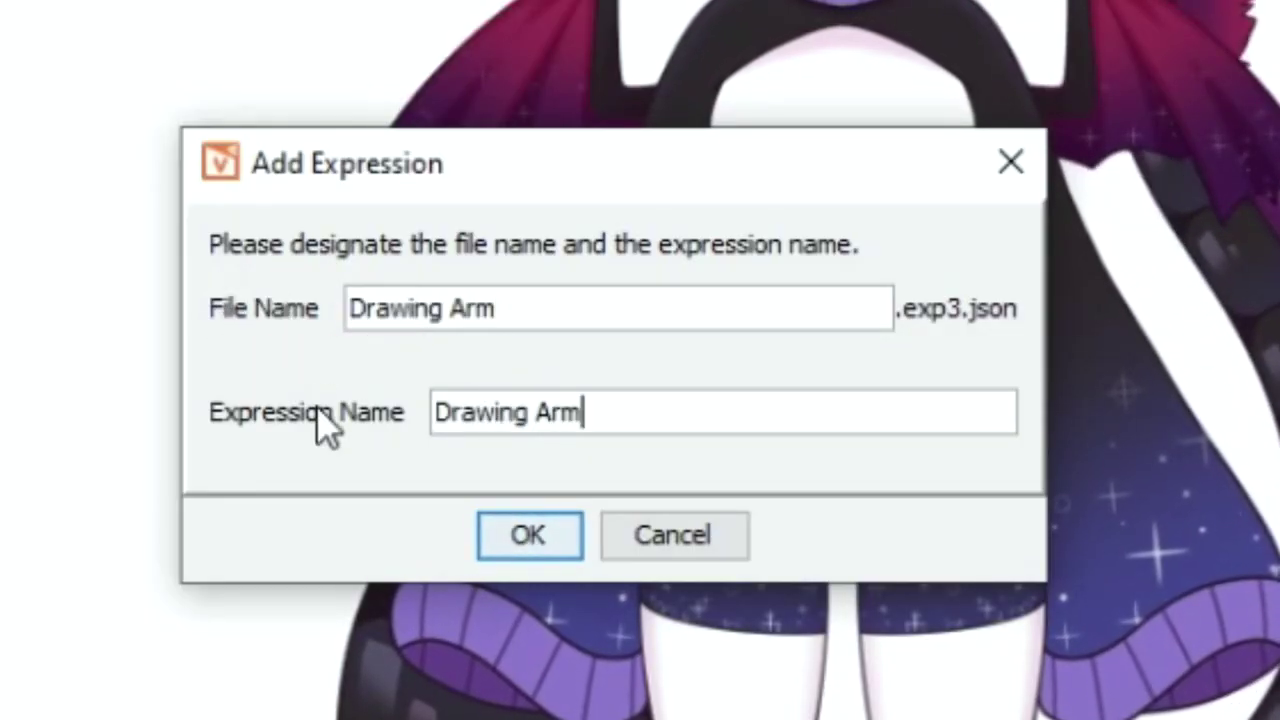
pyautogui.click(520, 548)
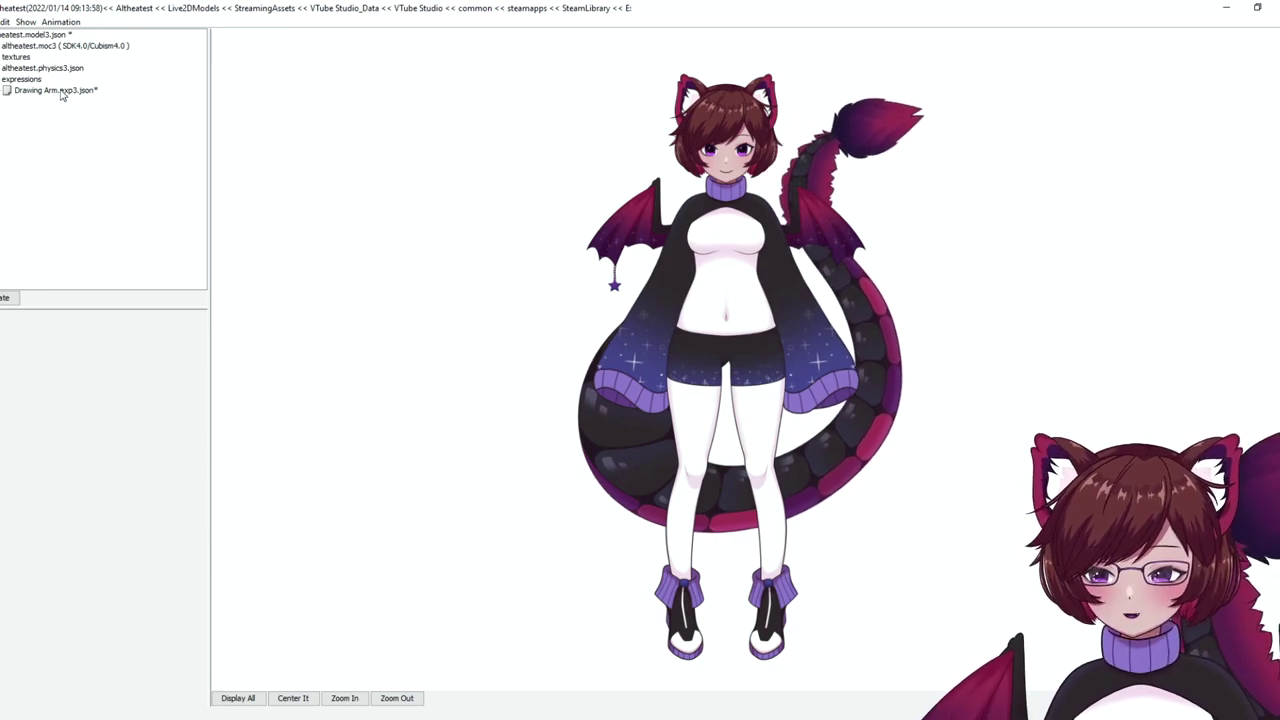
# Include Right Arm Disappear and Arm Draw Toggle in Drawing Arm.exp3.json, both set to 1.0.
pyautogui.click(61, 91)
pyautogui.scroll(-10, 60, 480)
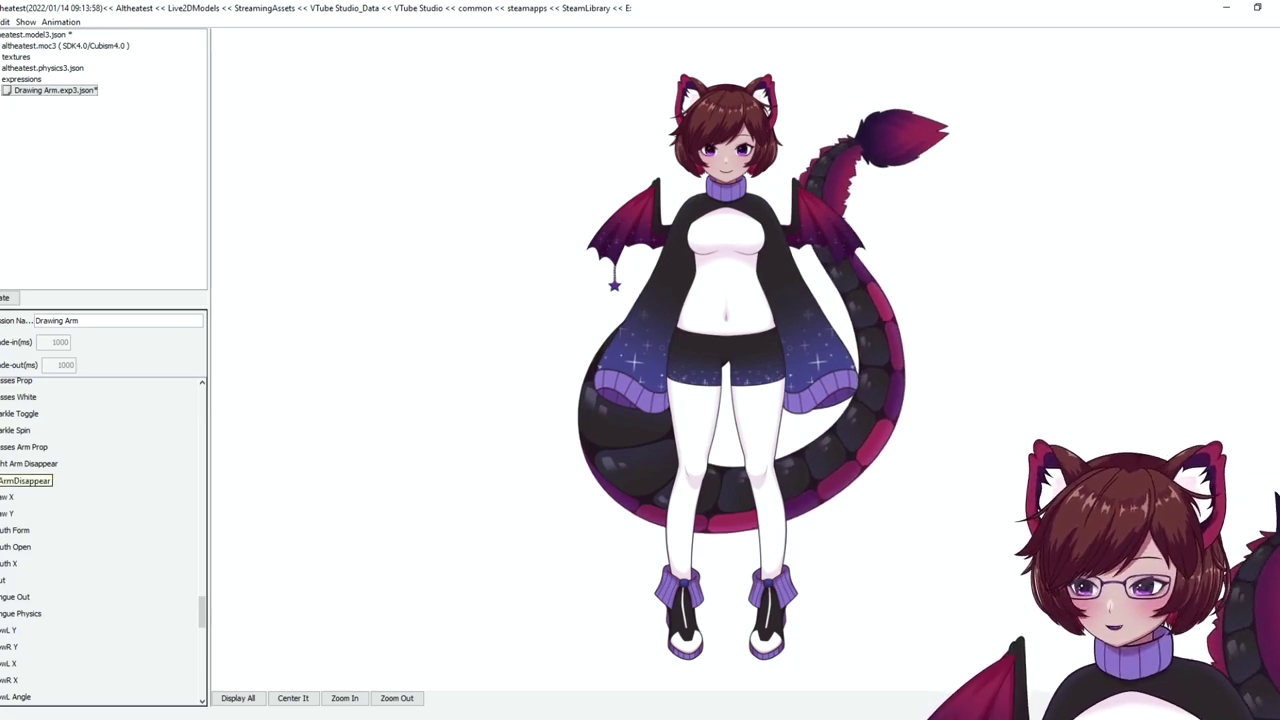
pyautogui.click(28, 465)
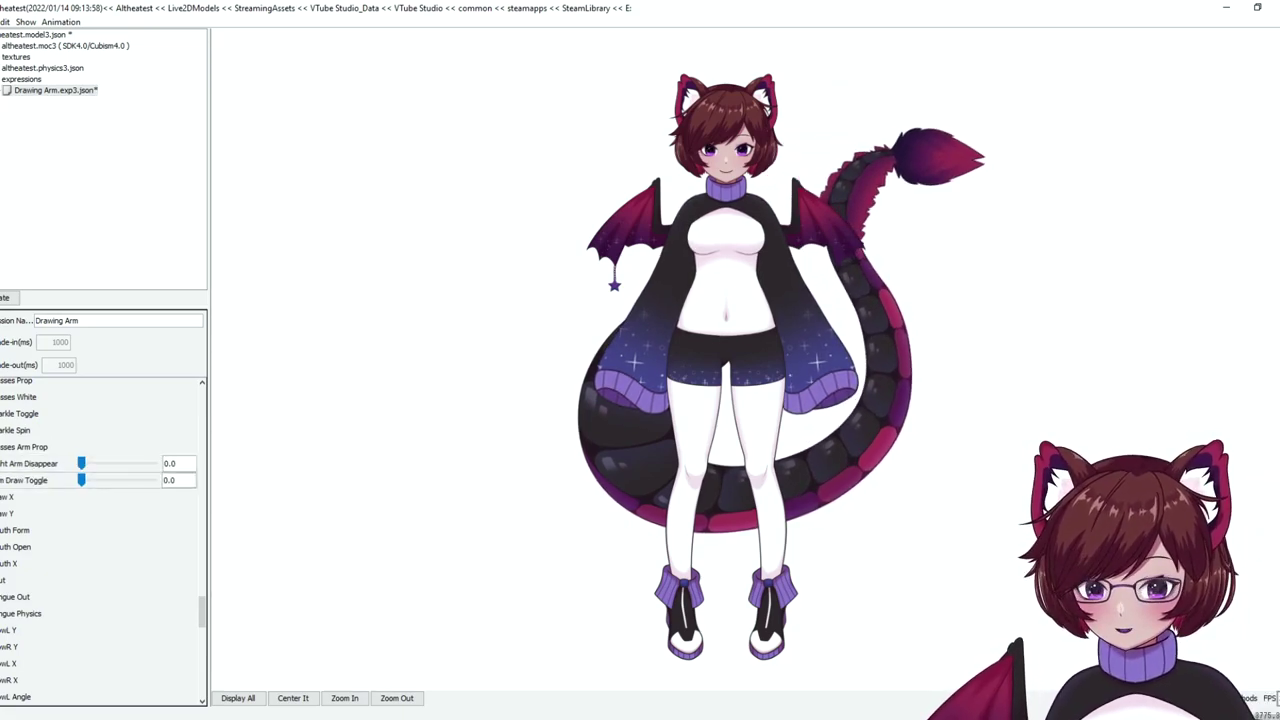
pyautogui.moveTo(83, 466); pyautogui.dragTo(198, 480)
pyautogui.moveTo(82, 481); pyautogui.dragTo(84, 481)
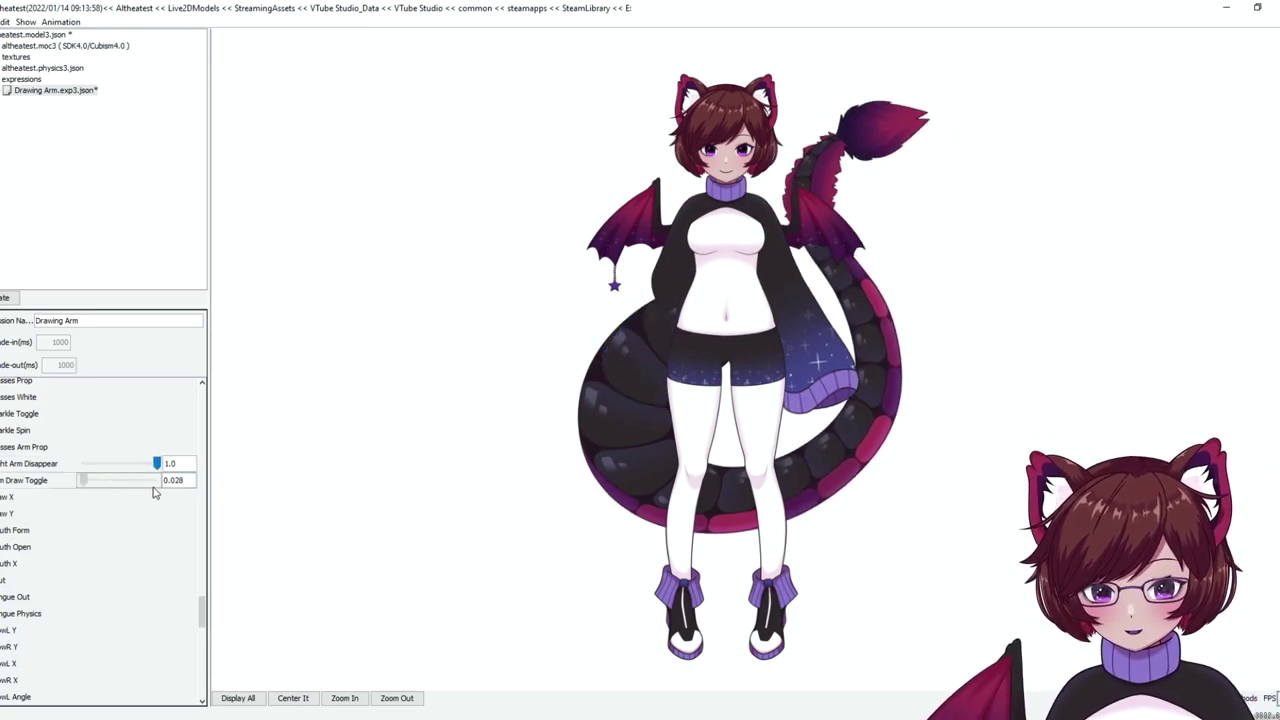
pyautogui.click(3, 21)
pyautogui.moveTo(19, 74)
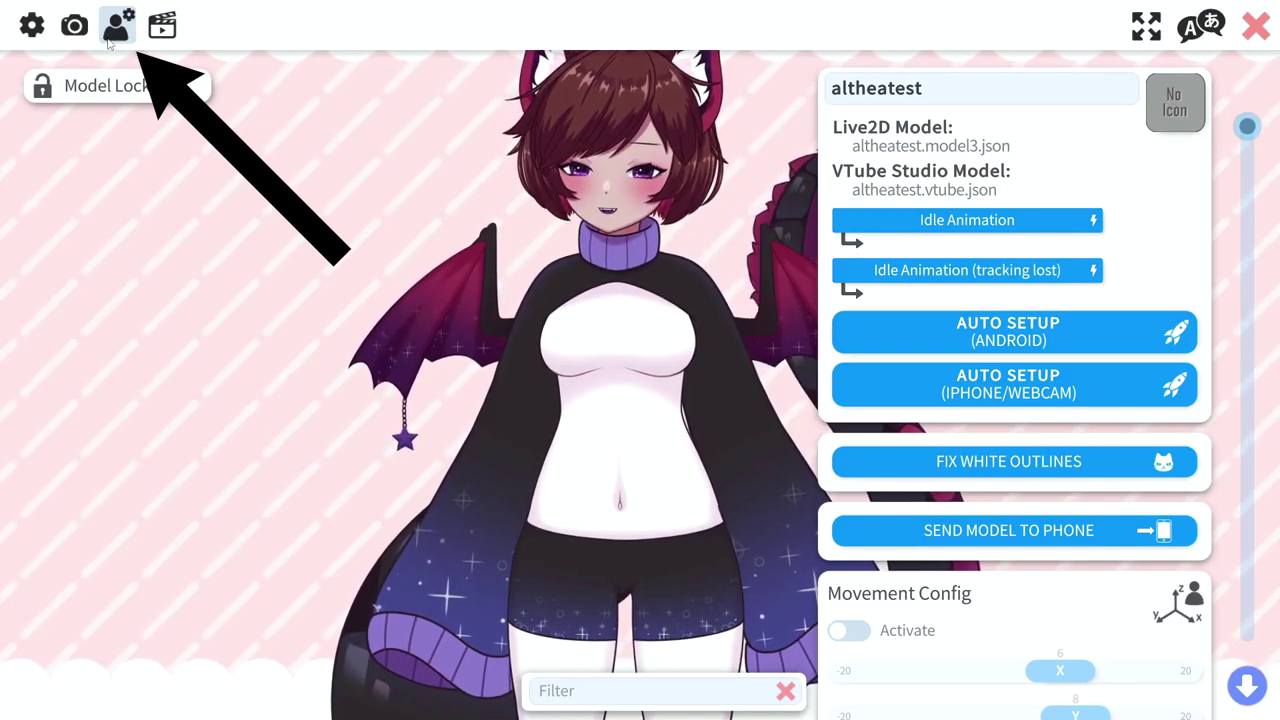
# Add two parameter mappings with inputs MousePositionX and MousePositionY.
pyautogui.moveTo(1247, 126); pyautogui.dragTo(1250, 636)
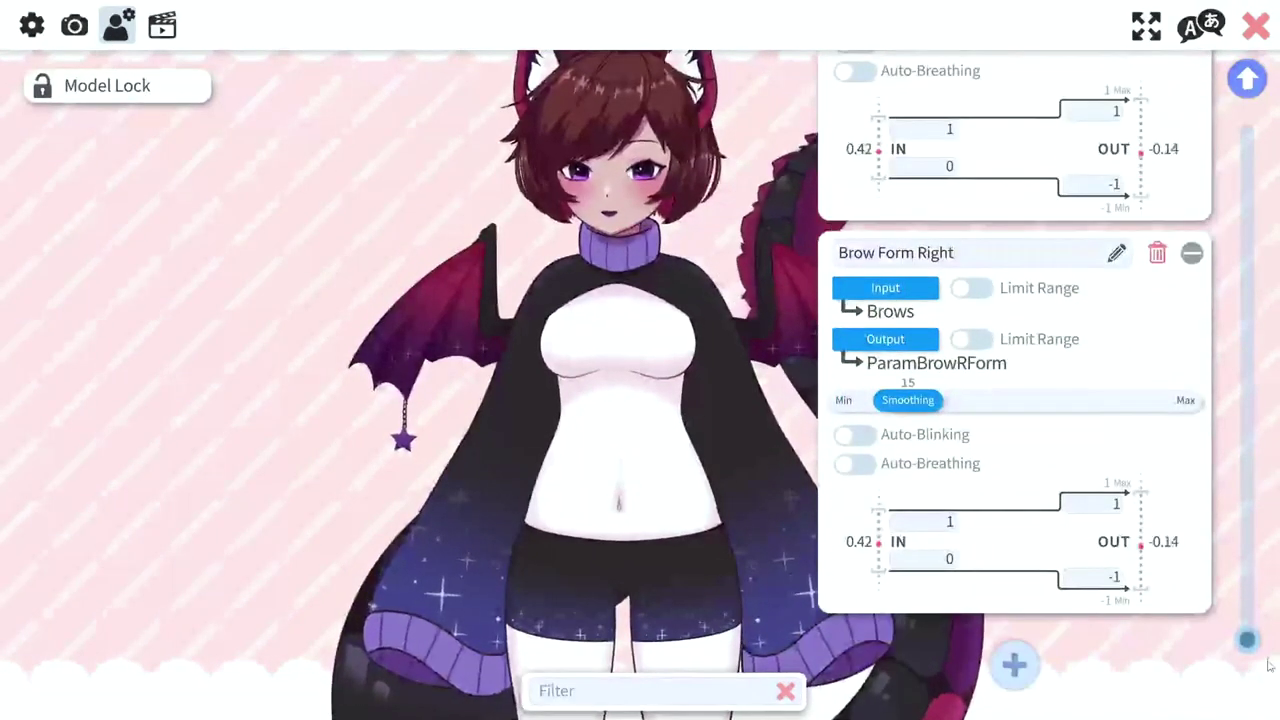
pyautogui.click(1014, 663)
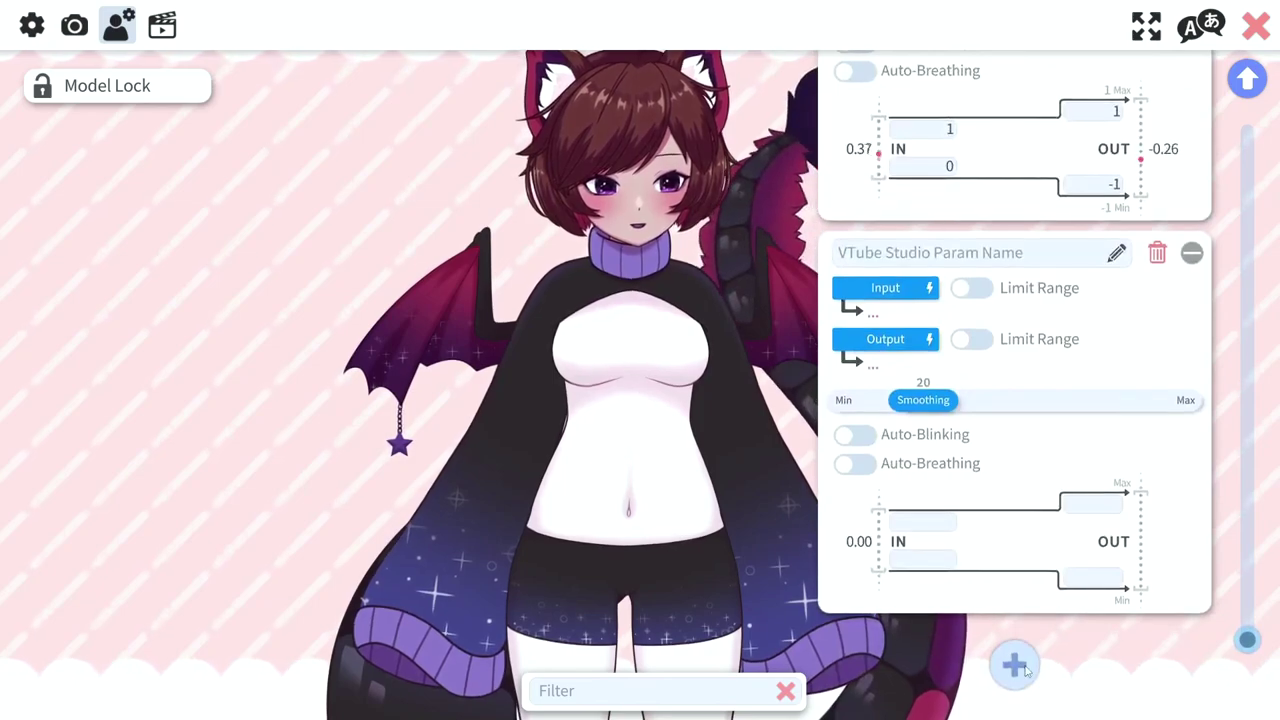
pyautogui.click(1014, 663)
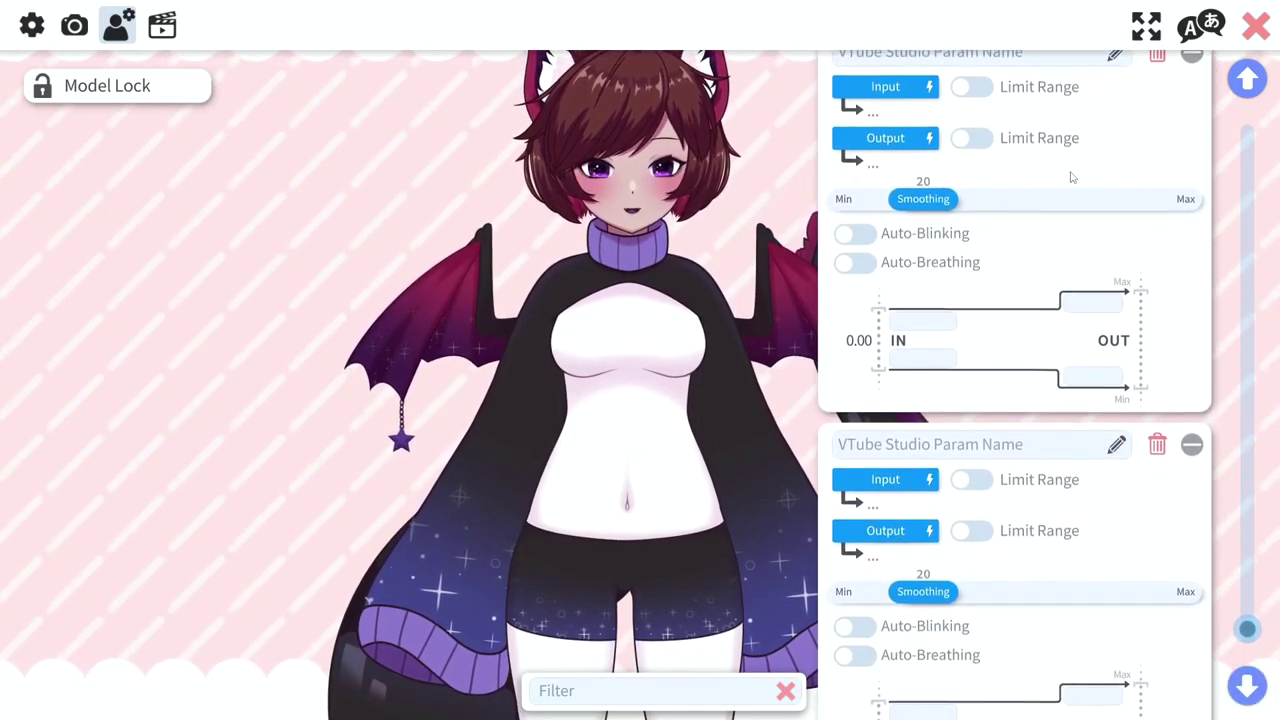
pyautogui.click(874, 137)
pyautogui.moveTo(958, 150); pyautogui.dragTo(958, 265)
pyautogui.moveTo(958, 320); pyautogui.dragTo(958, 324)
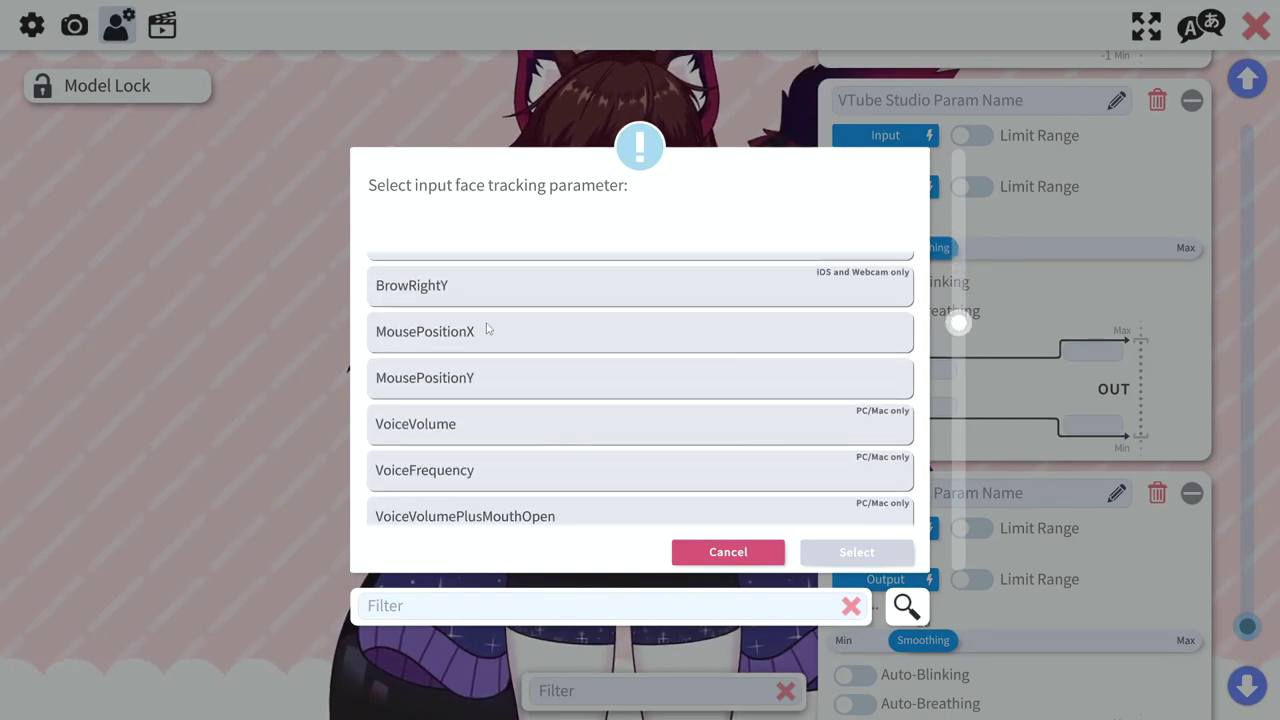
pyautogui.click(486, 332)
pyautogui.click(840, 555)
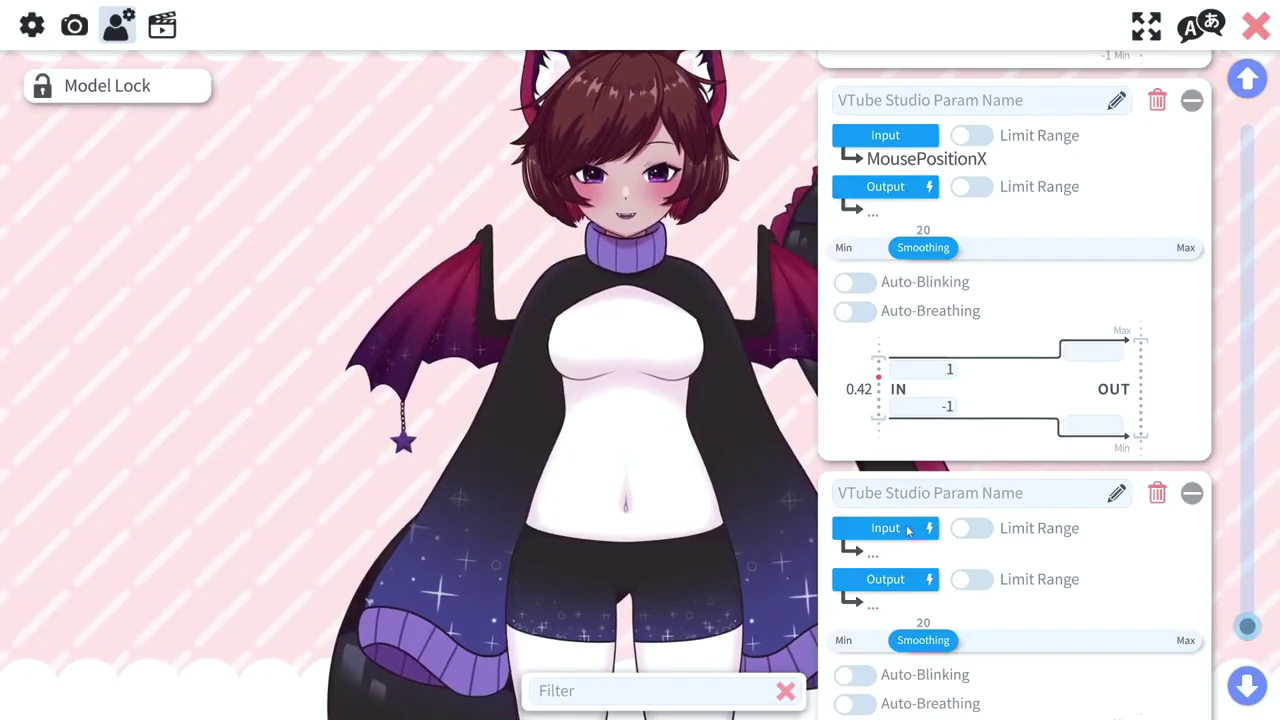
pyautogui.click(884, 135)
pyautogui.moveTo(958, 150); pyautogui.dragTo(946, 294)
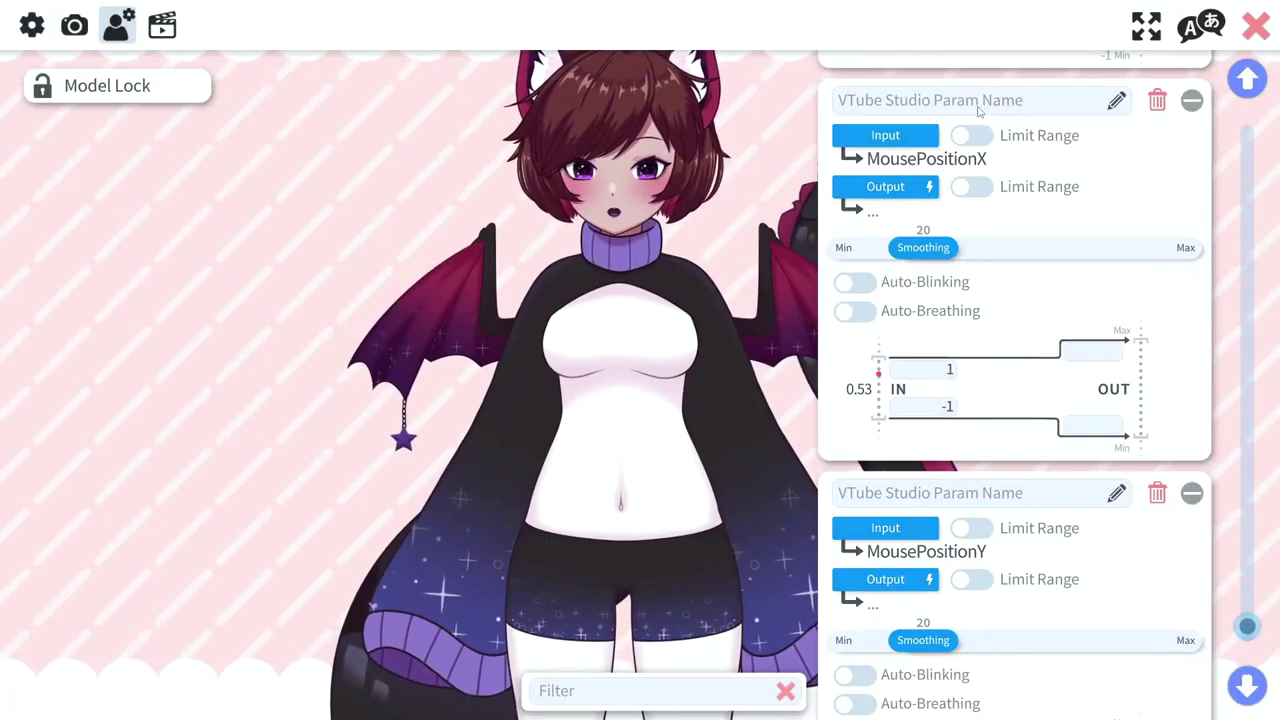
# Set the two mappings' outputs to Draw X and Draw Y.
pyautogui.click(880, 206)
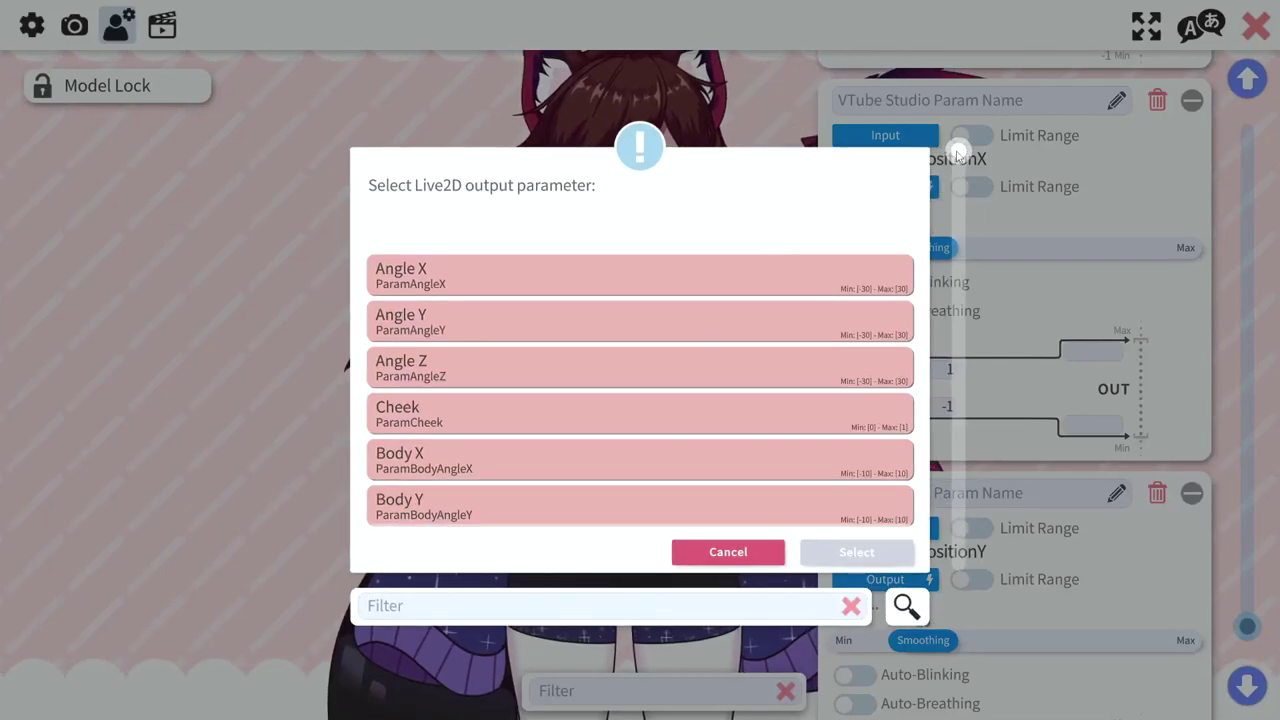
pyautogui.moveTo(957, 152); pyautogui.dragTo(920, 458)
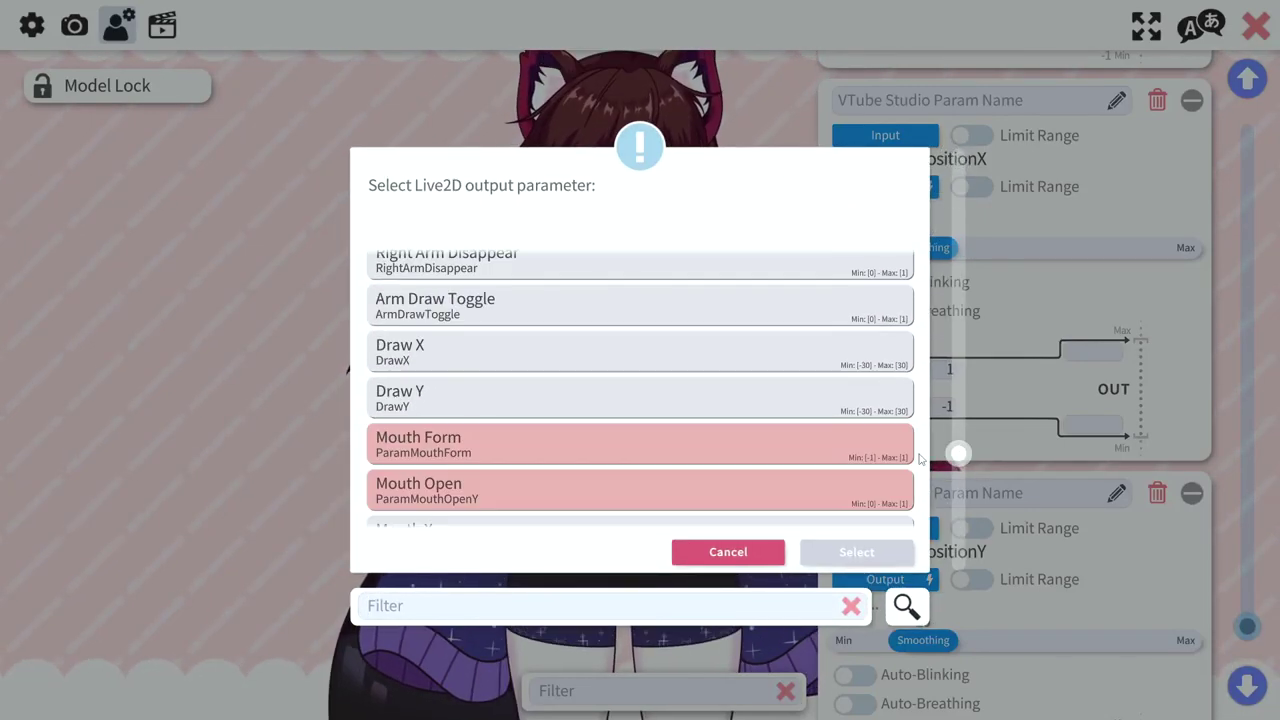
pyautogui.click(432, 357)
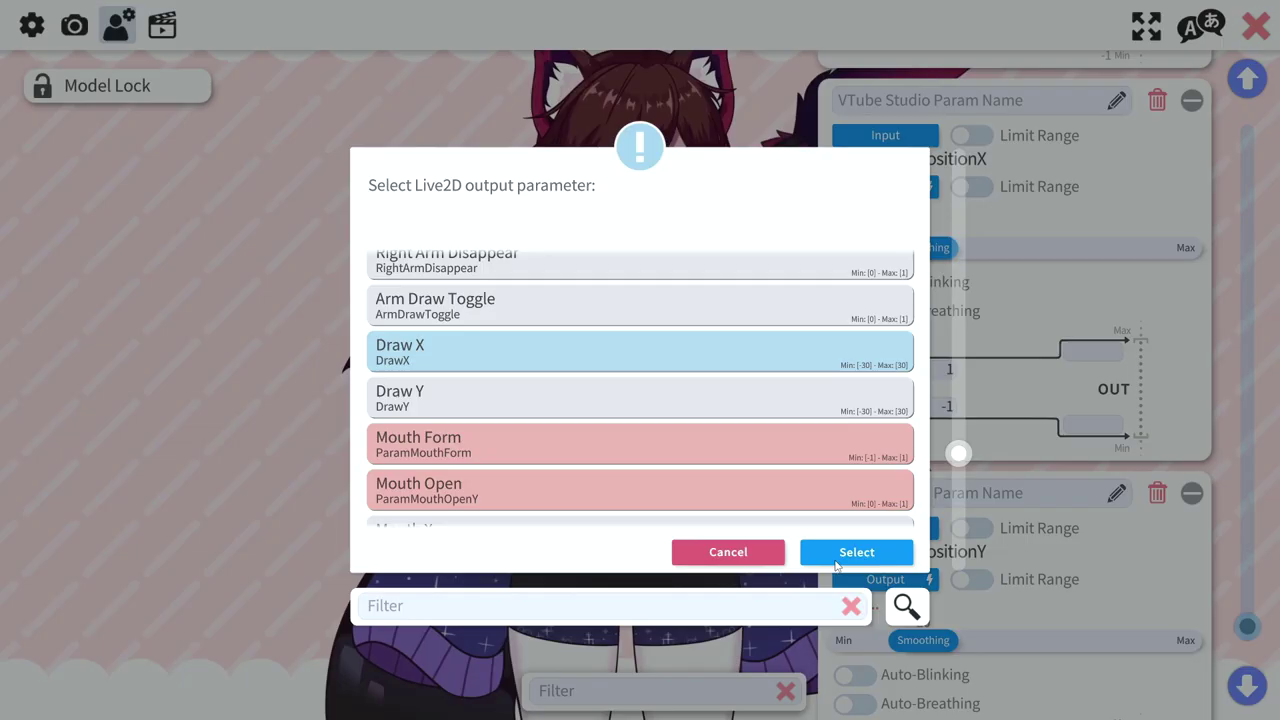
pyautogui.click(836, 566)
pyautogui.click(885, 208)
pyautogui.moveTo(957, 152); pyautogui.dragTo(958, 194)
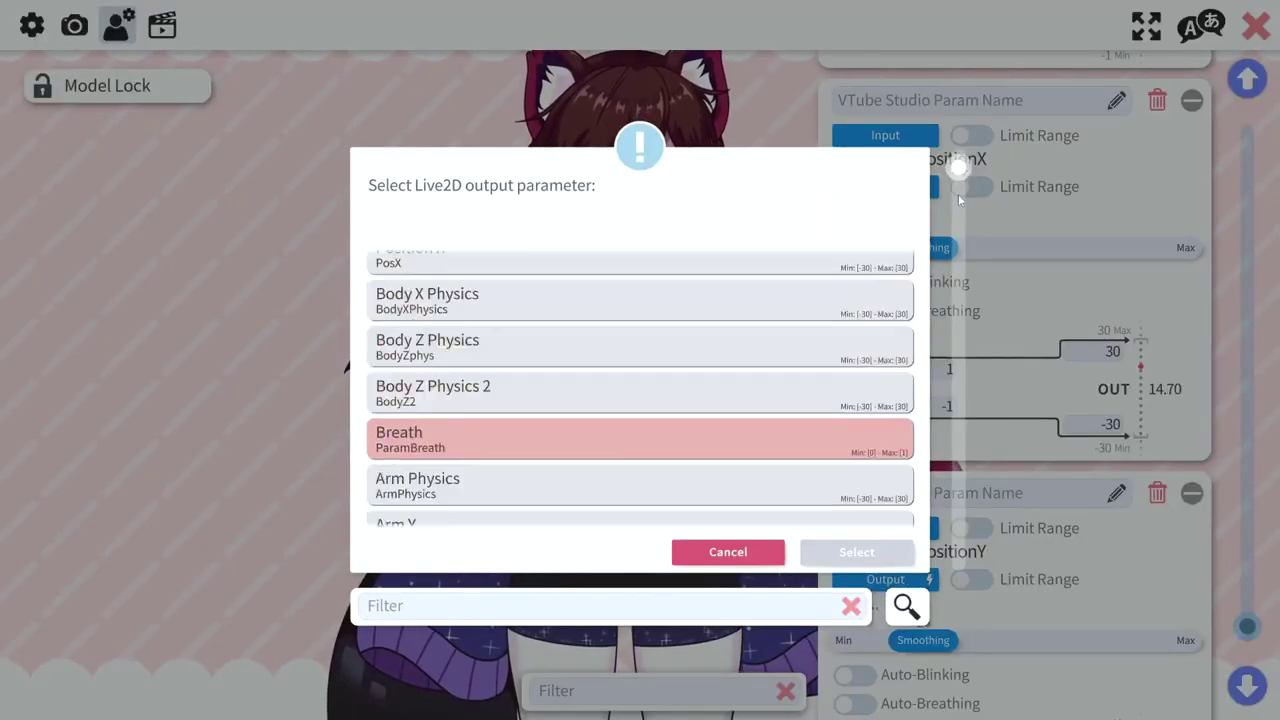
pyautogui.click(565, 332)
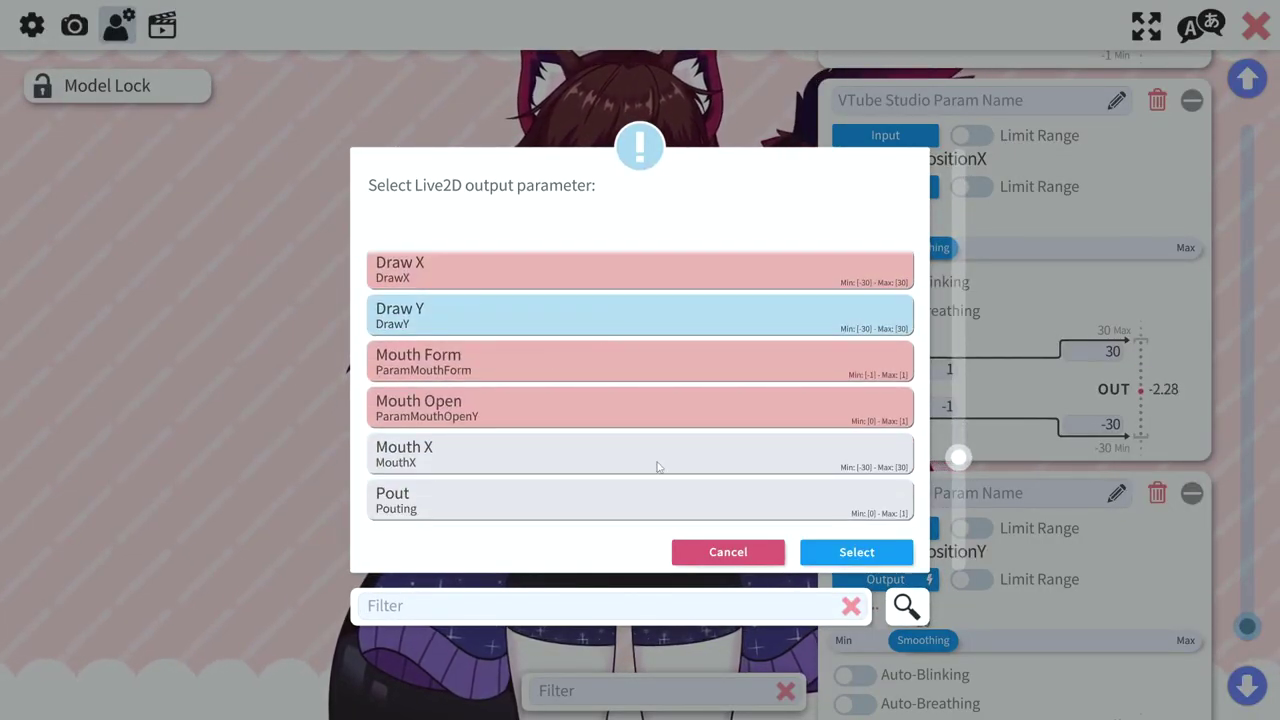
pyautogui.click(846, 557)
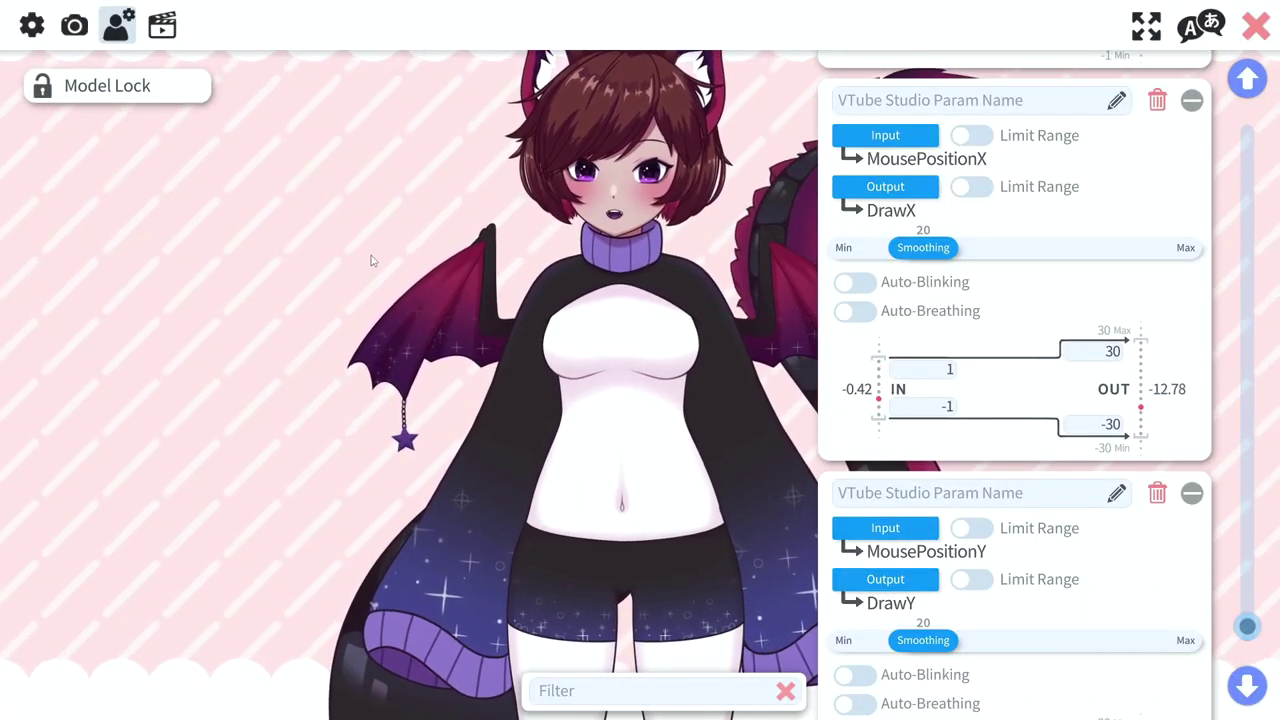
# Add a hotkey that sets/unsets the Drawing Arm expression and start recording Key 1.
pyautogui.click(163, 33)
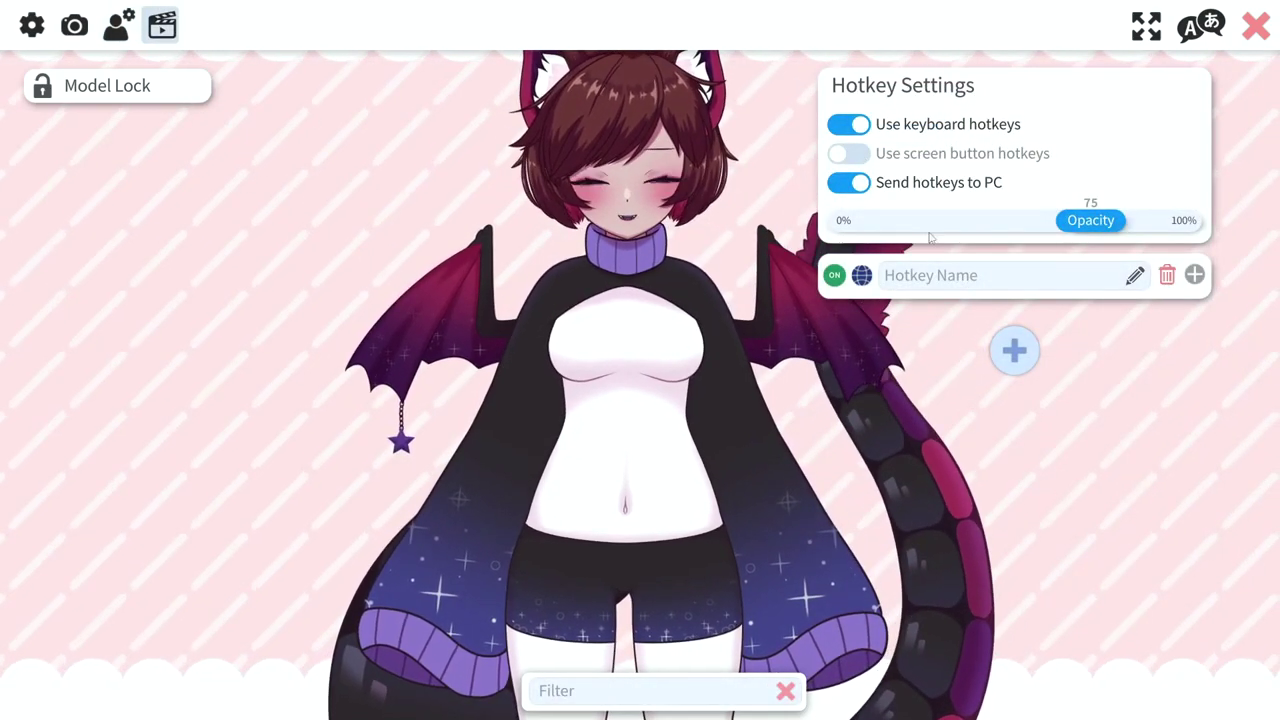
pyautogui.click(1014, 348)
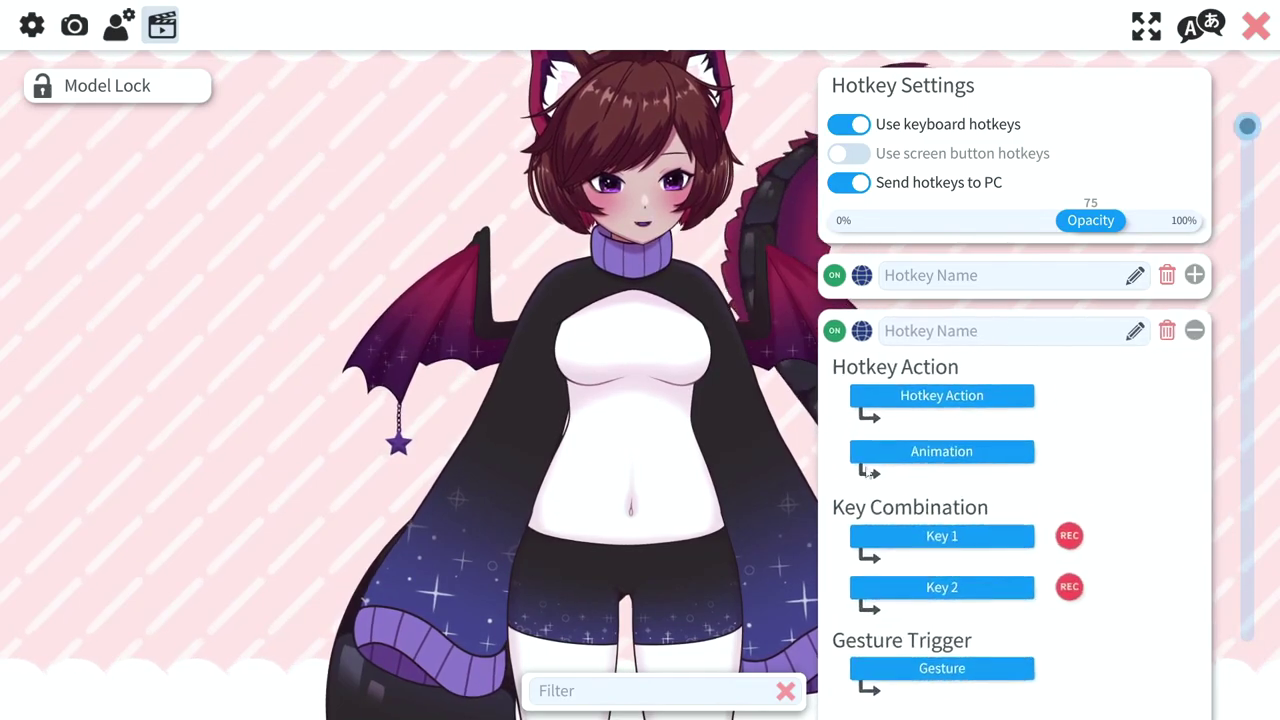
pyautogui.scroll(-2, 993, 300)
pyautogui.click(993, 258)
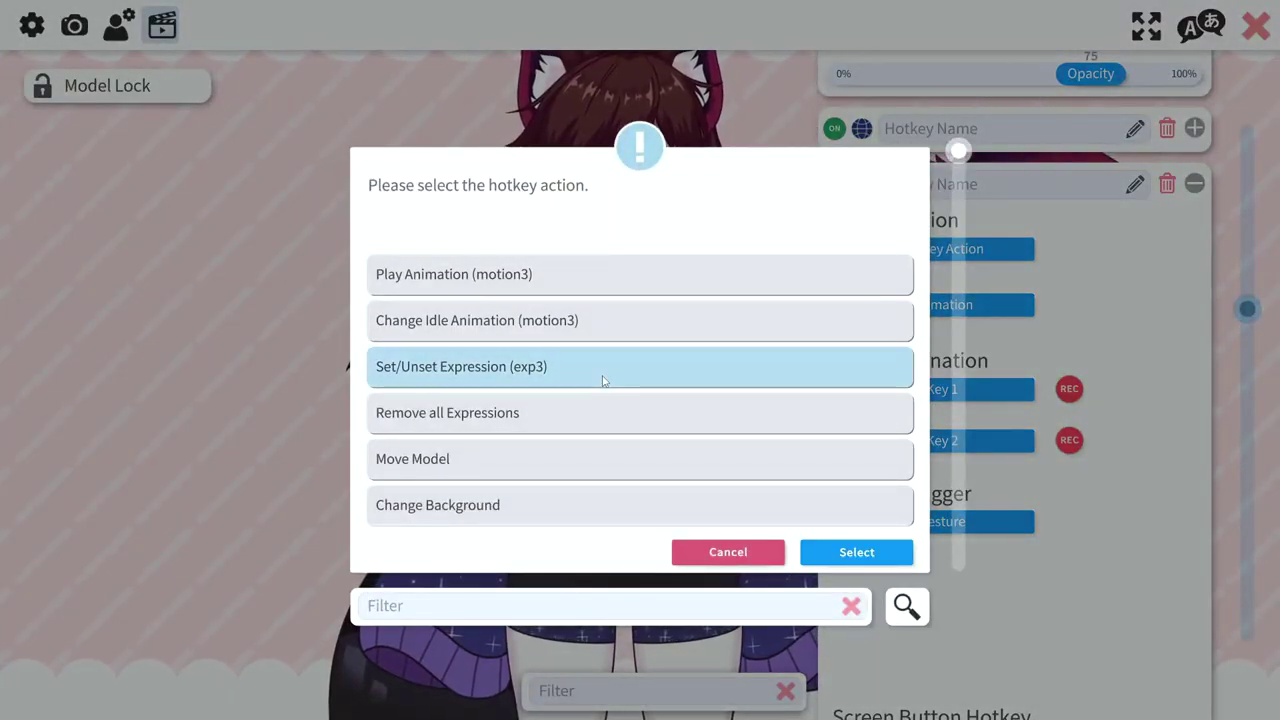
pyautogui.click(857, 553)
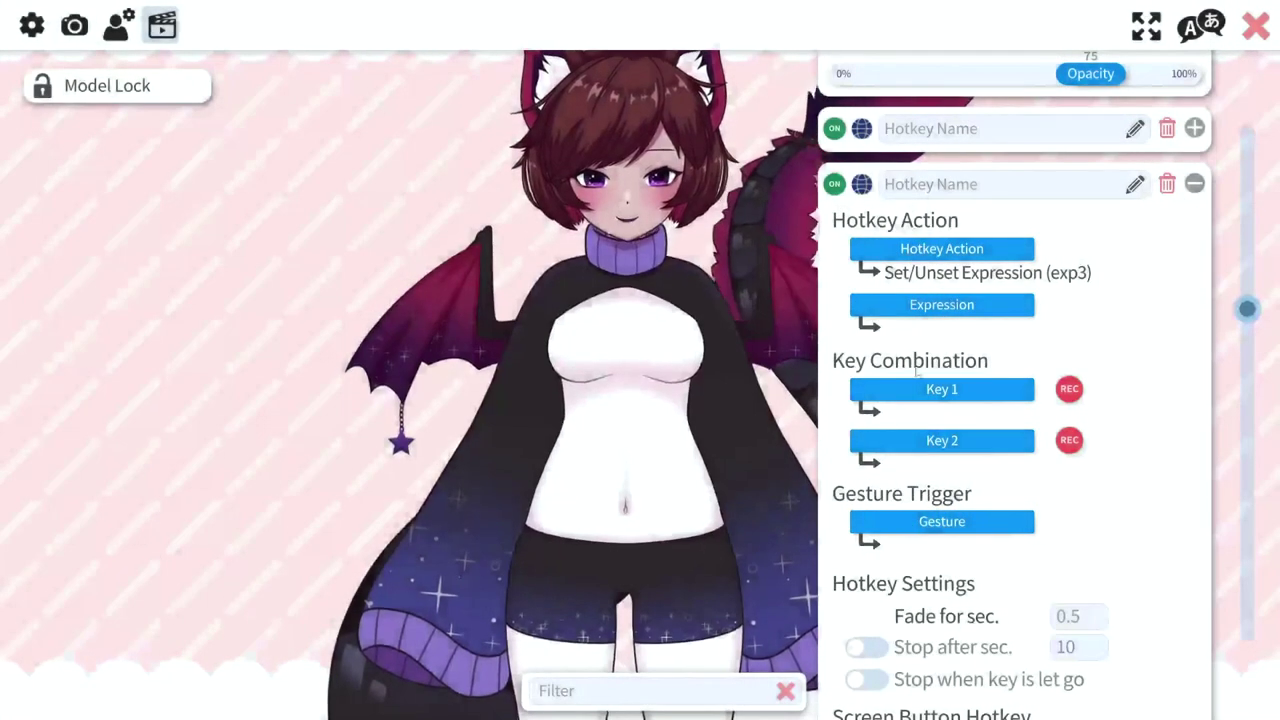
pyautogui.click(953, 310)
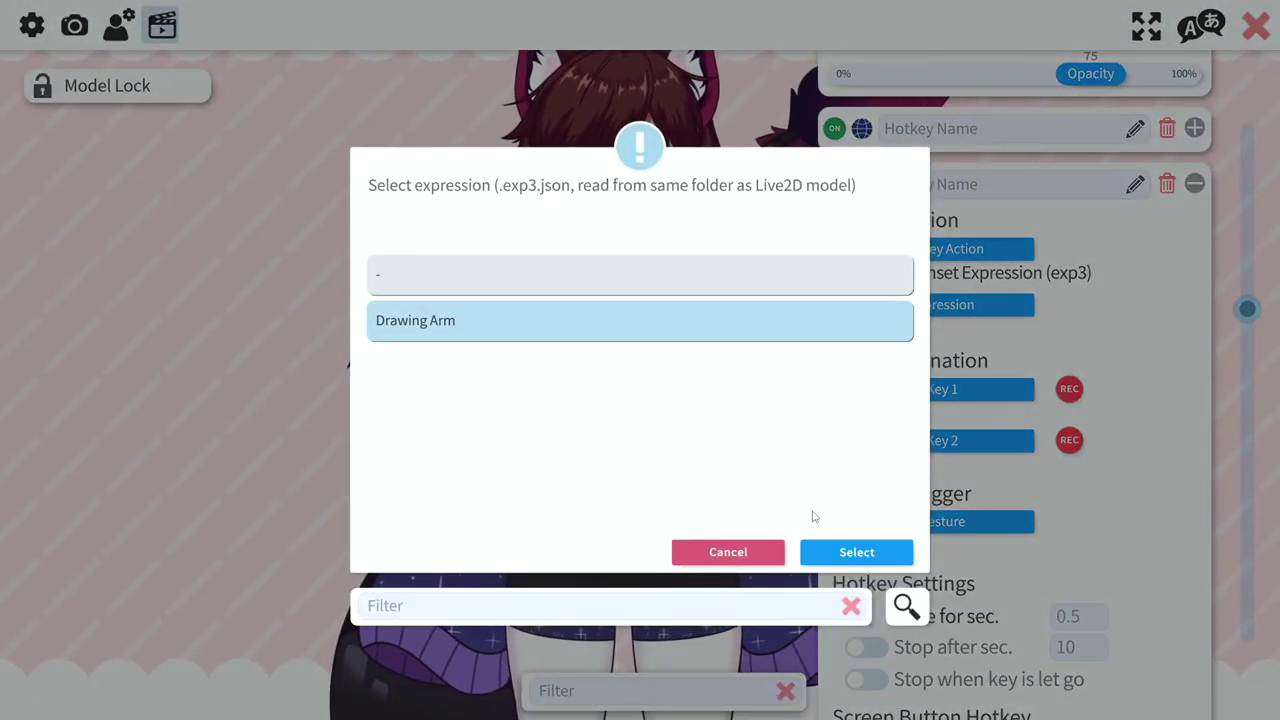
pyautogui.click(851, 552)
pyautogui.click(1068, 376)
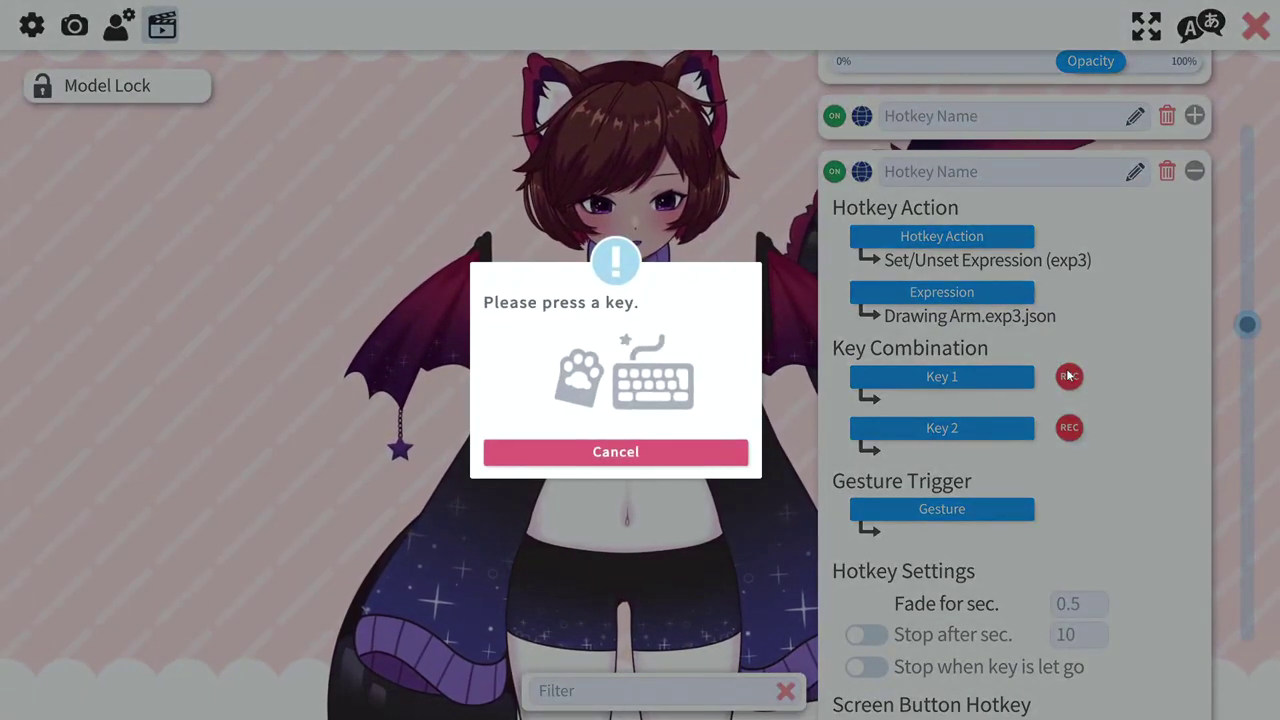